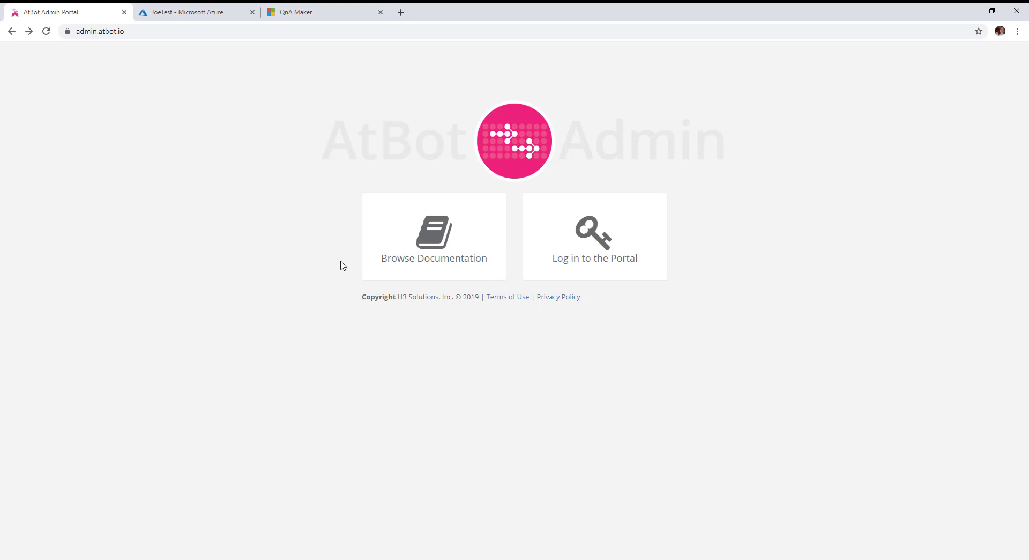
# Log in to the AtBot Admin Portal and list the enterprise bots under Bot Management
pyautogui.click(604, 242)
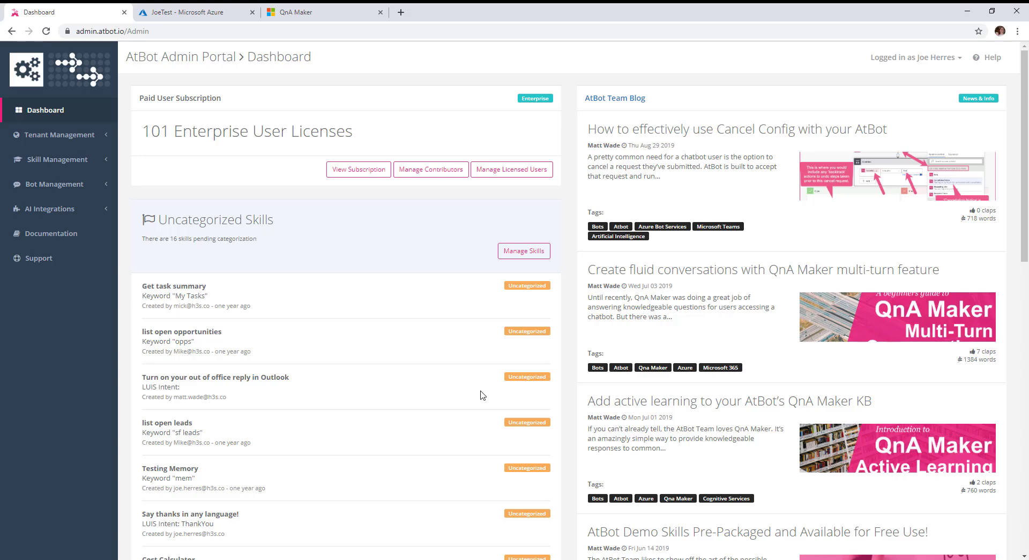
pyautogui.click(50, 187)
pyautogui.click(53, 207)
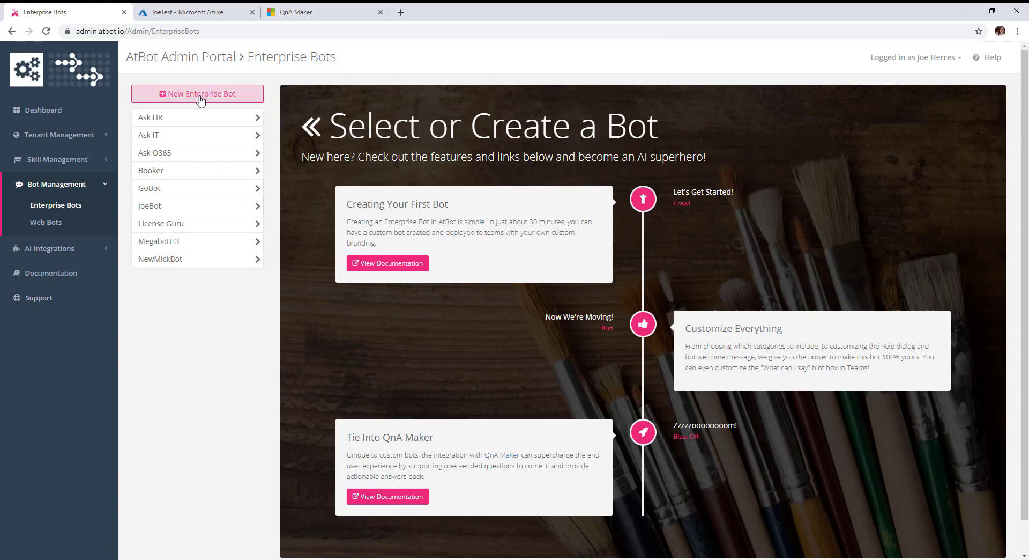
# Add an enterprise bot called 'Larry' with the description 'The bot you can talk to'
pyautogui.click(201, 100)
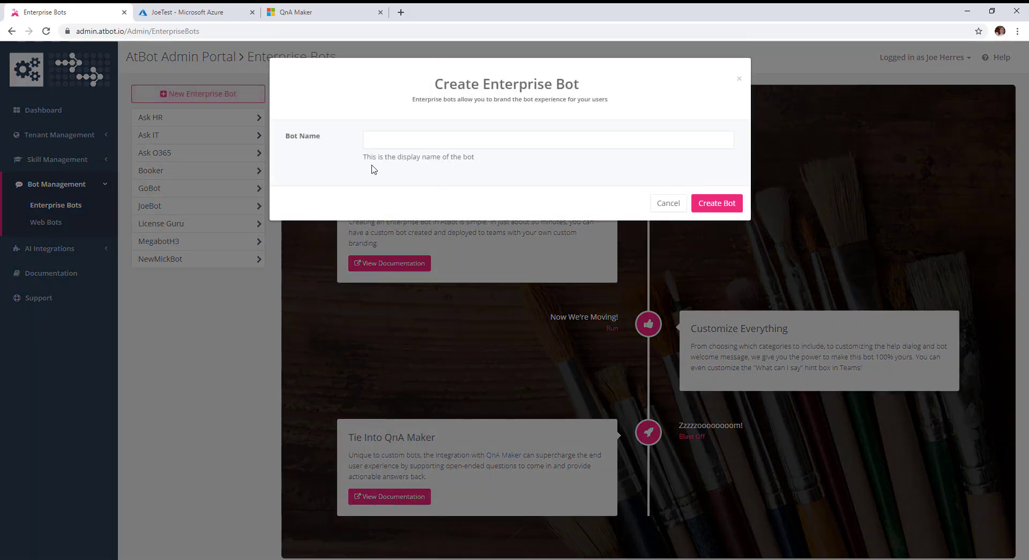
pyautogui.click(399, 145)
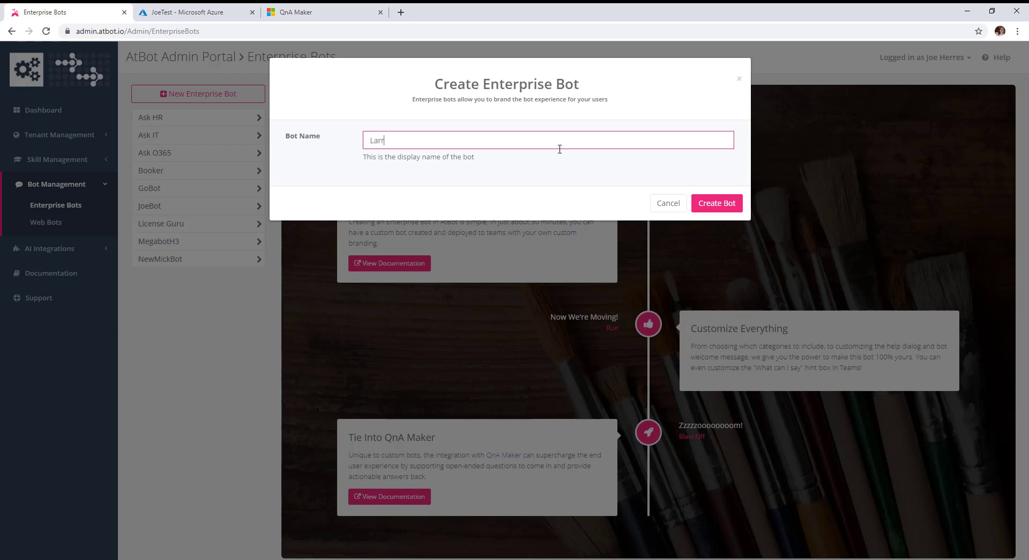
pyautogui.click(716, 208)
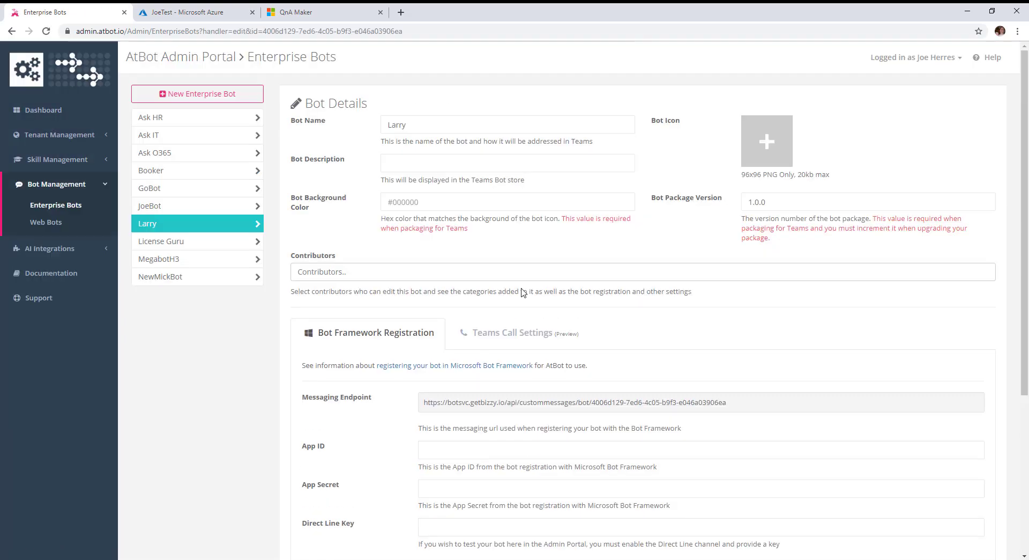
pyautogui.click(463, 163)
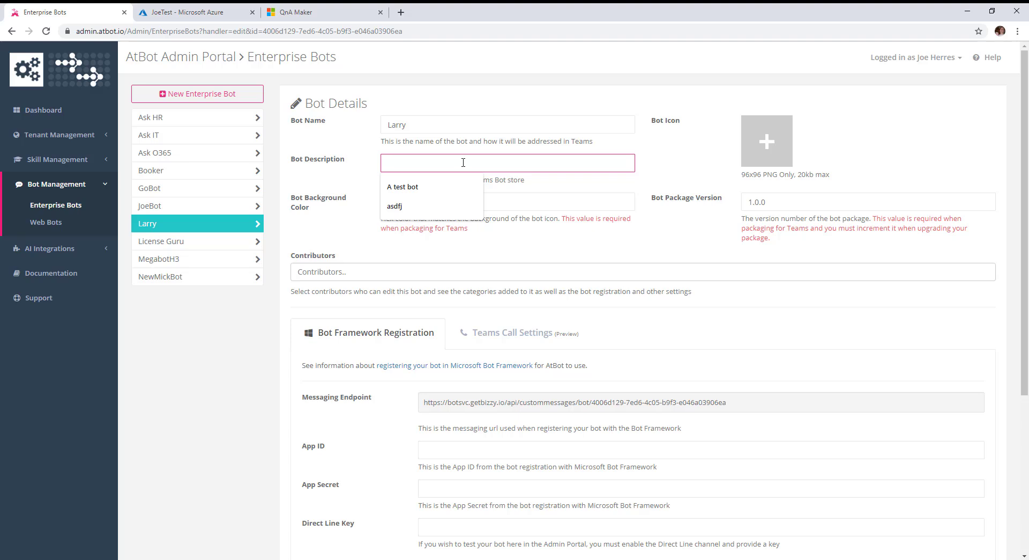
pyautogui.write('The bot you can talk to')
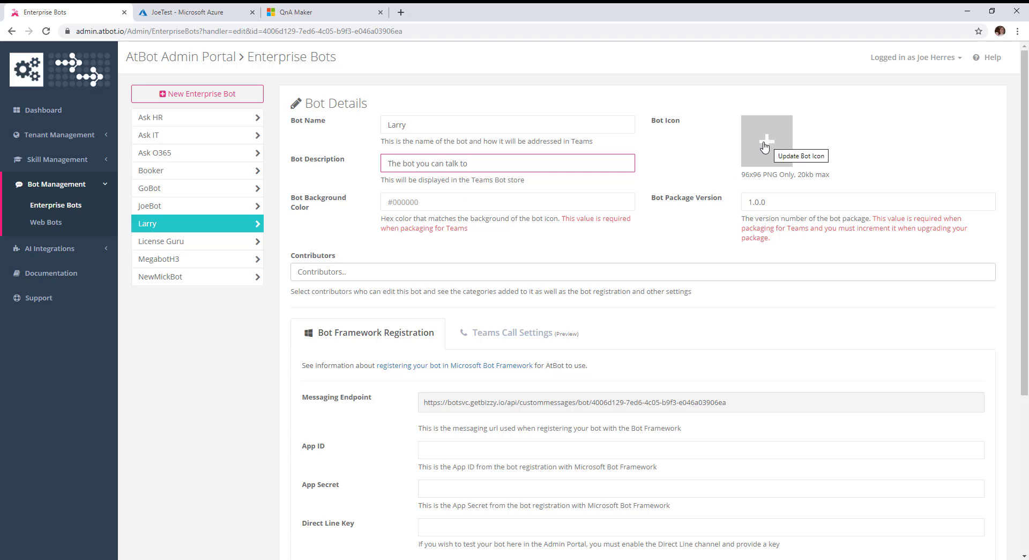
# Upload Larry.png from the Art projects BotIcons folder as Larry's bot icon
pyautogui.click(767, 144)
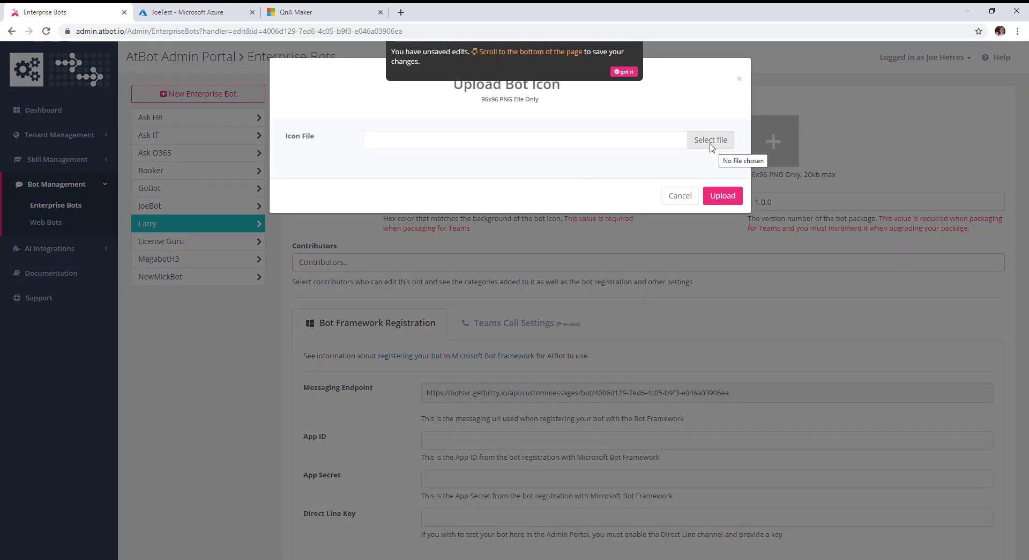
pyautogui.click(709, 144)
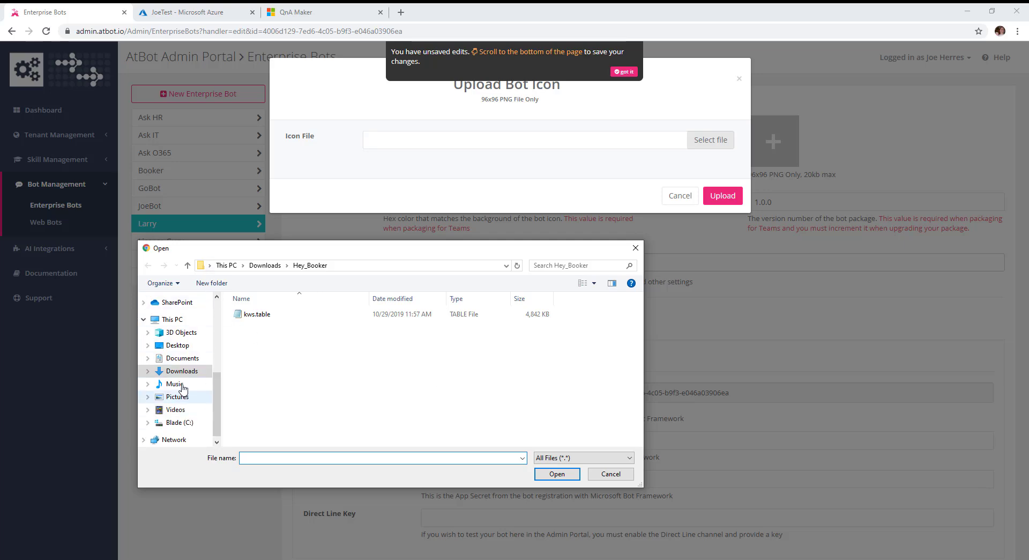
pyautogui.click(178, 422)
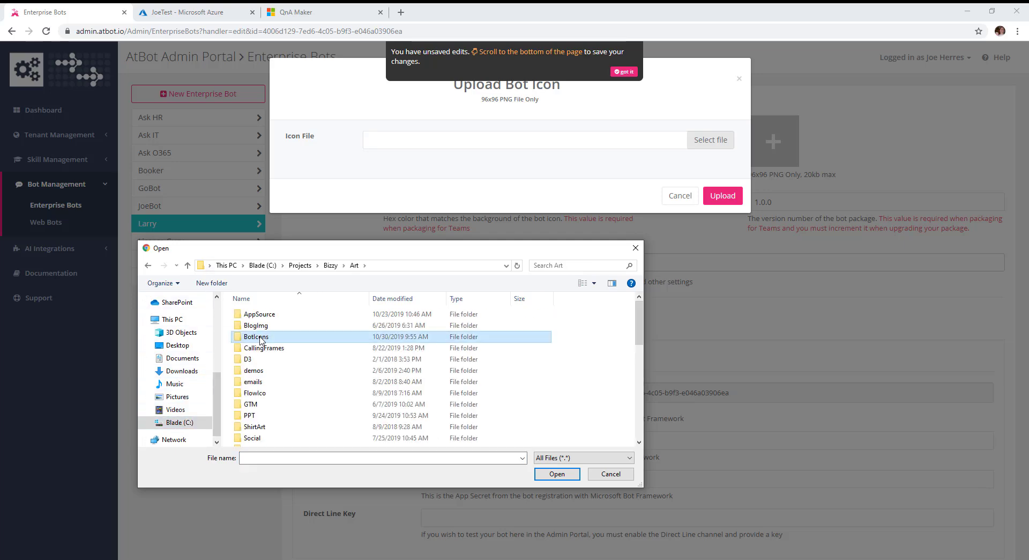
pyautogui.doubleClick(261, 338)
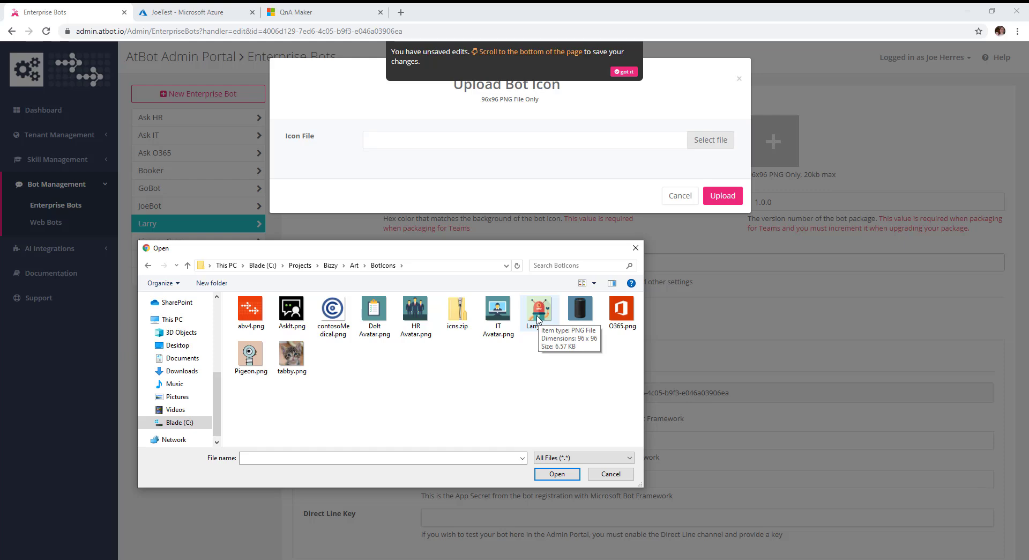
pyautogui.doubleClick(540, 310)
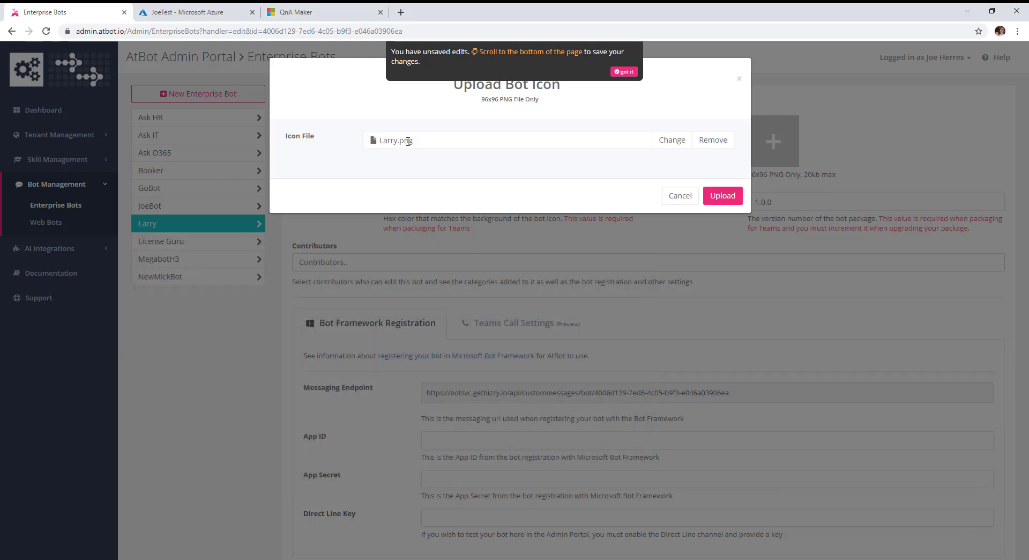
pyautogui.click(723, 197)
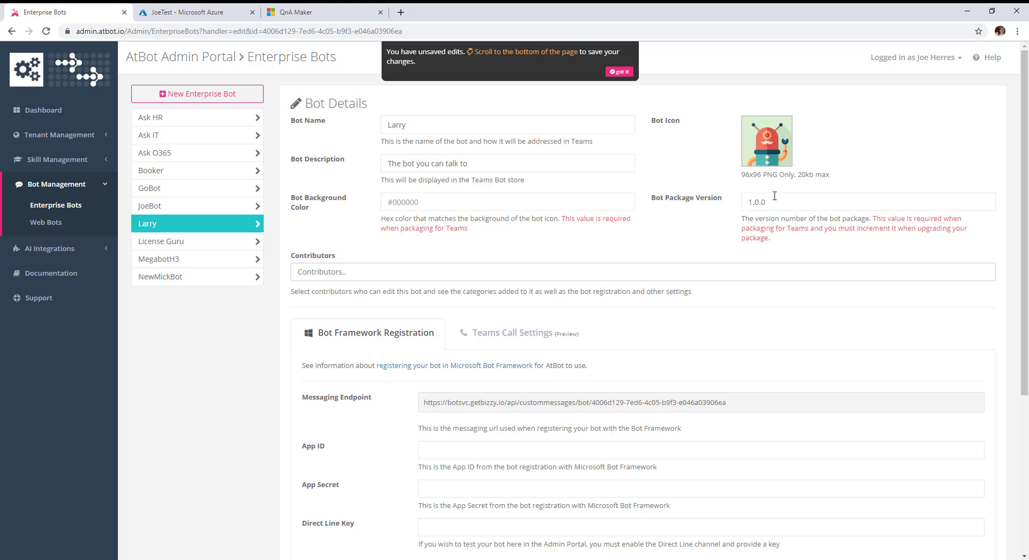
# Choose #ffffff as Larry's background colour, then copy the Messaging Endpoint URL lower on the page
pyautogui.click(455, 202)
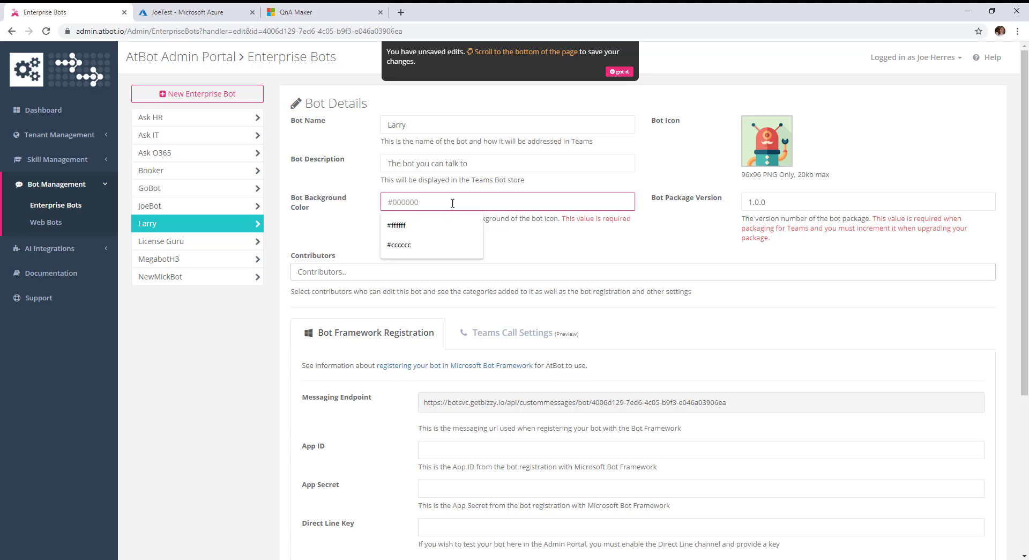
pyautogui.click(462, 225)
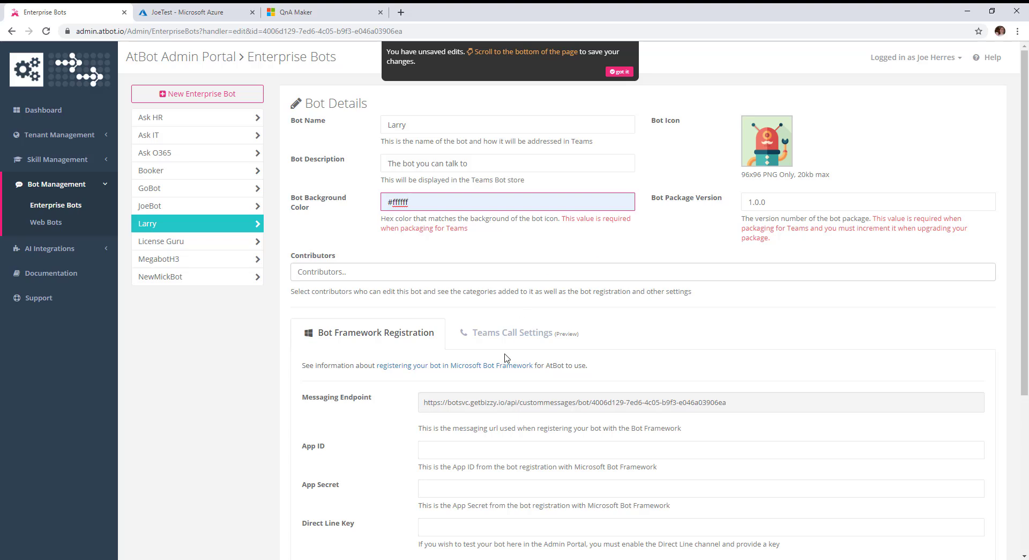
pyautogui.scroll(-1, 506, 359)
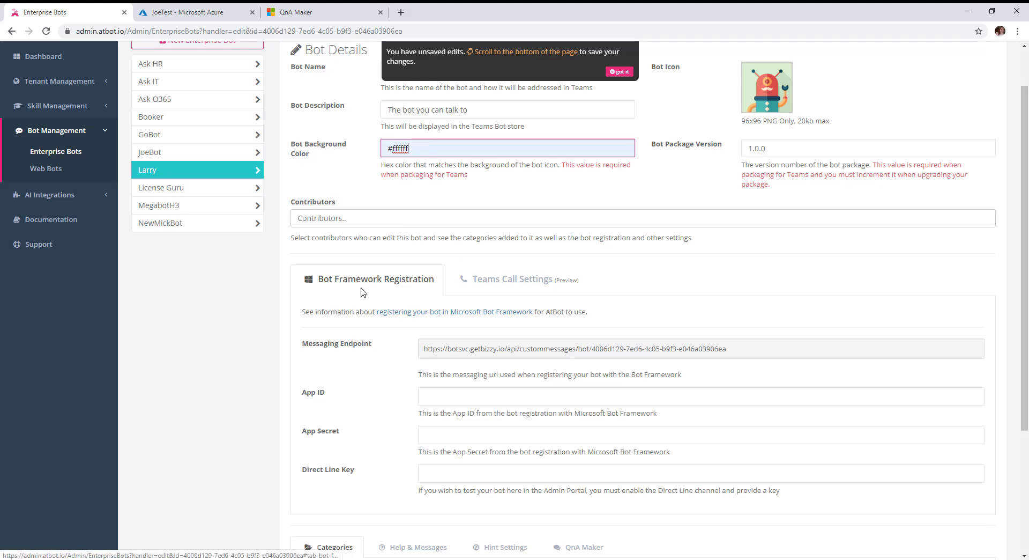
pyautogui.scroll(-1, 405, 292)
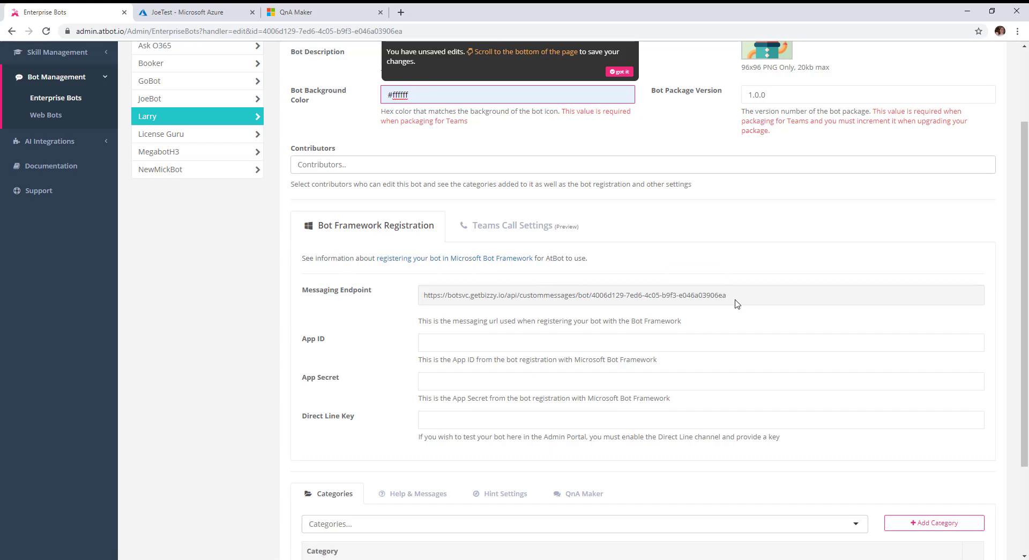
pyautogui.click(714, 295)
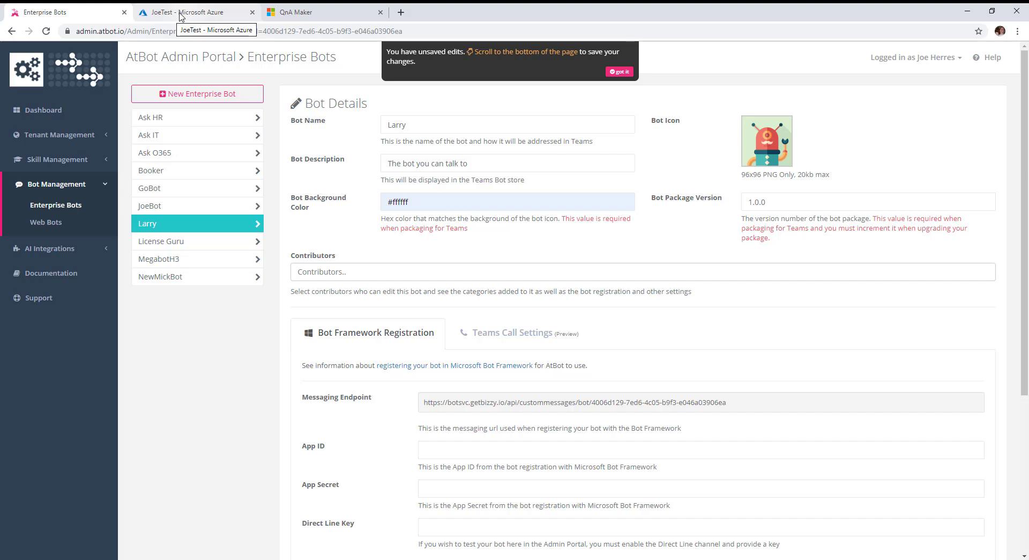
# In the JoeTest resource group, search the Marketplace for 'Bot' and start a Bot Channels Registration
pyautogui.click(181, 16)
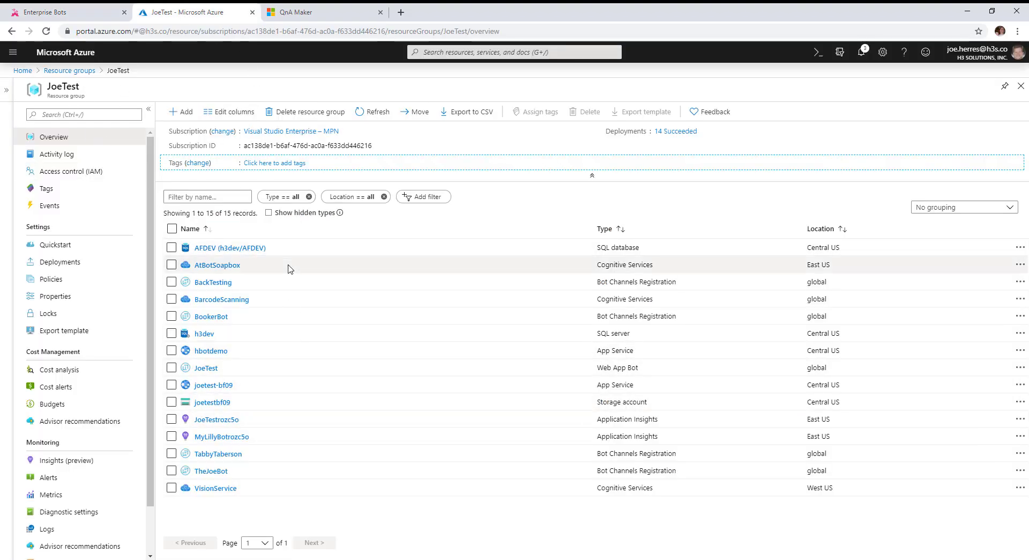
pyautogui.click(181, 114)
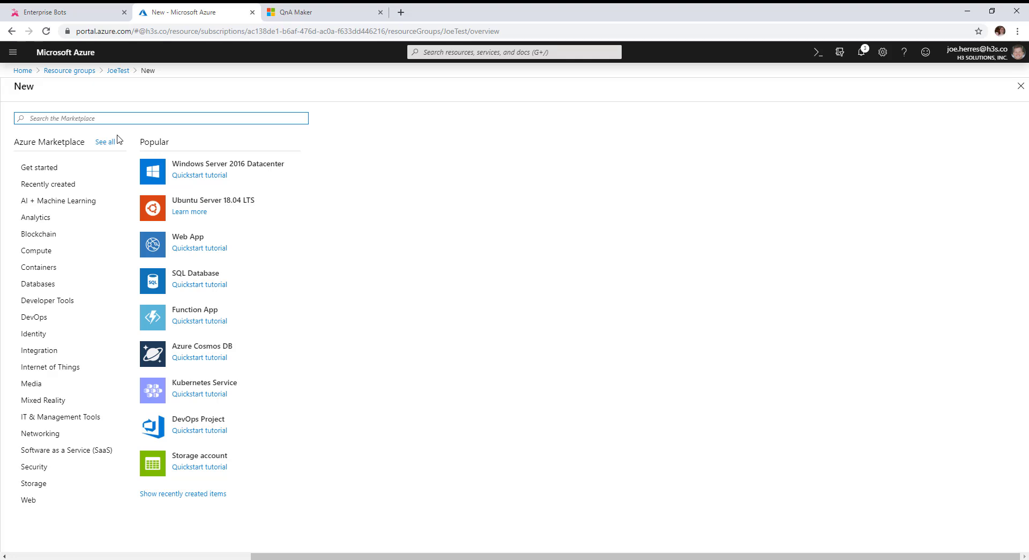
pyautogui.write('Bot')
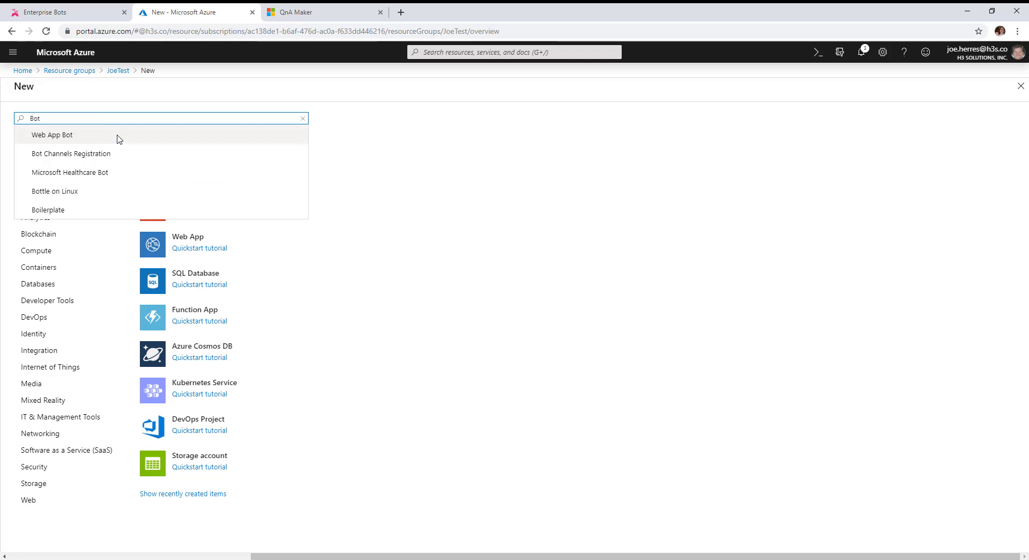
pyautogui.click(100, 154)
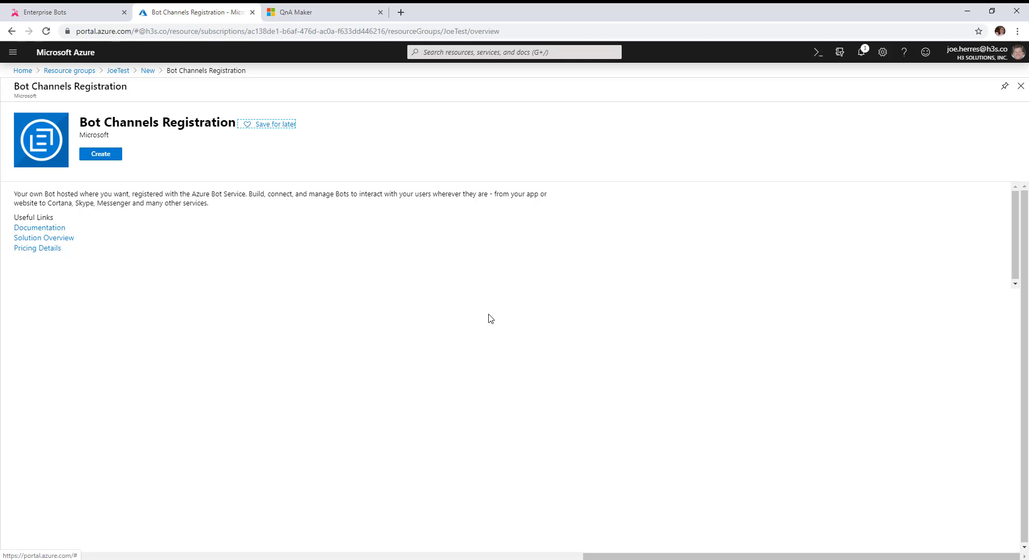
pyautogui.click(101, 155)
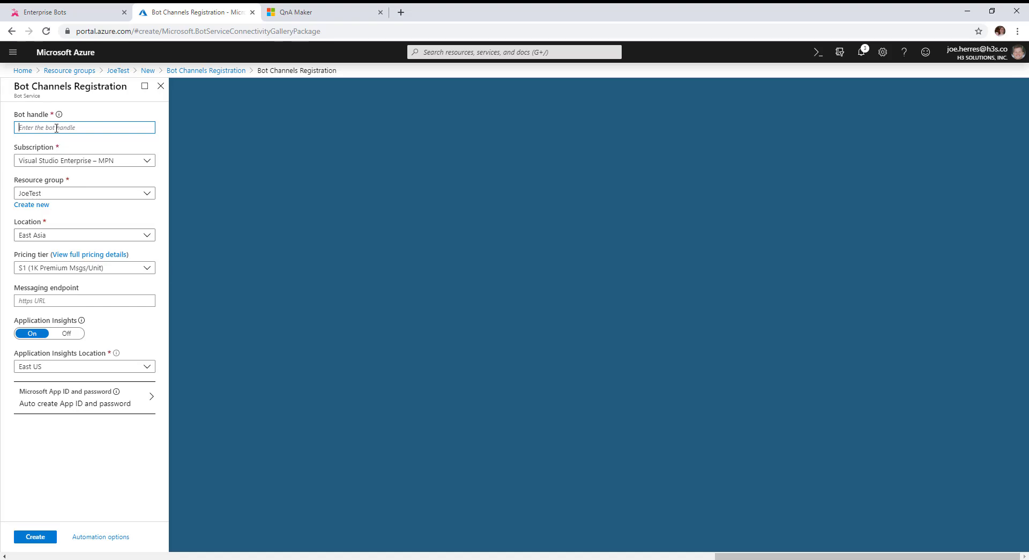
# Enter Larry56 as the bot handle and set its location to East US
pyautogui.moveTo(59, 115)
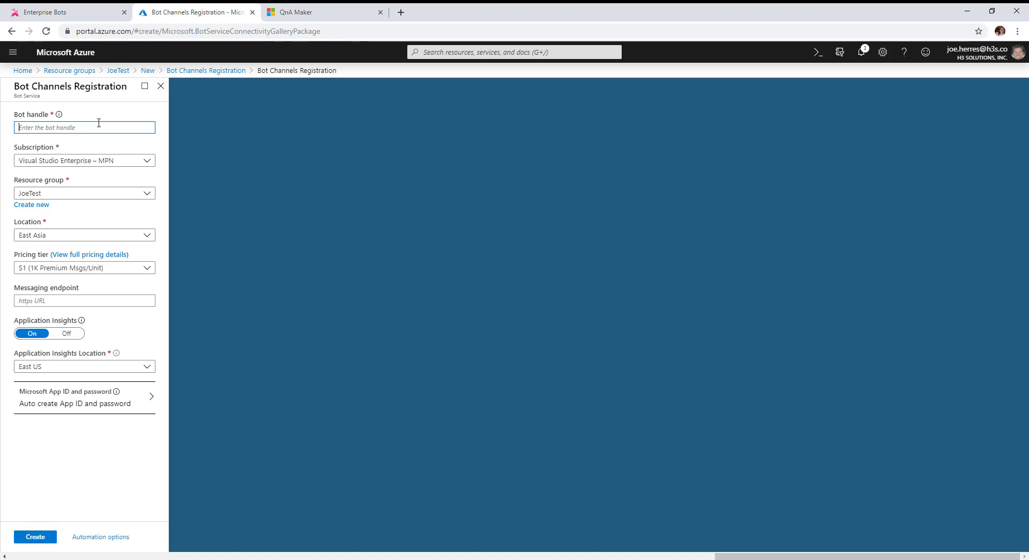
pyautogui.write('L')
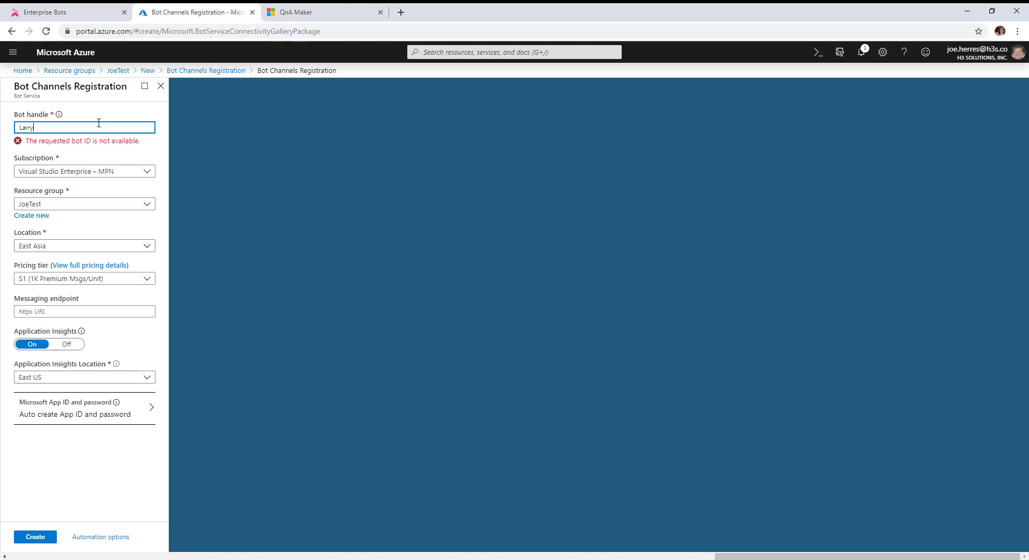
pyautogui.write('arry56')
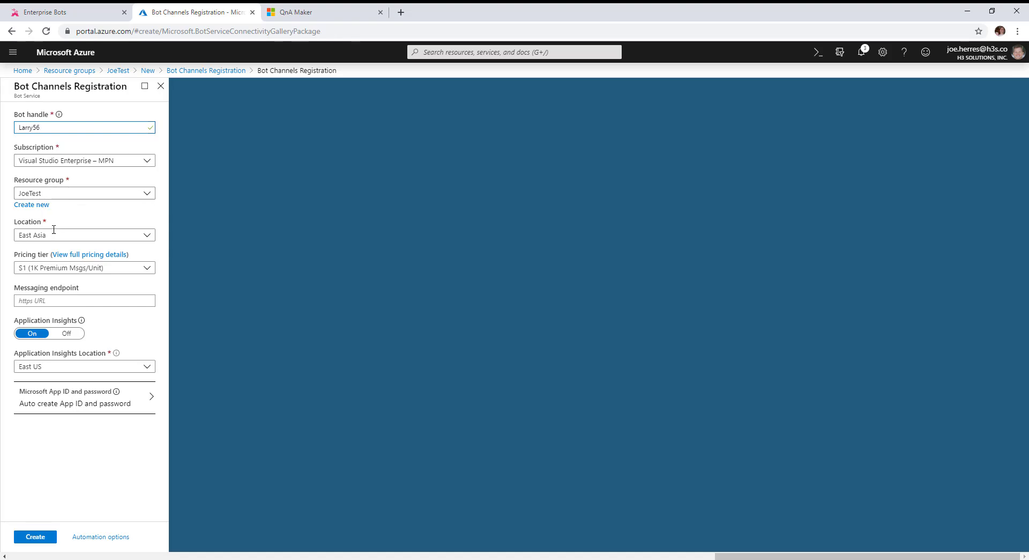
pyautogui.click(149, 239)
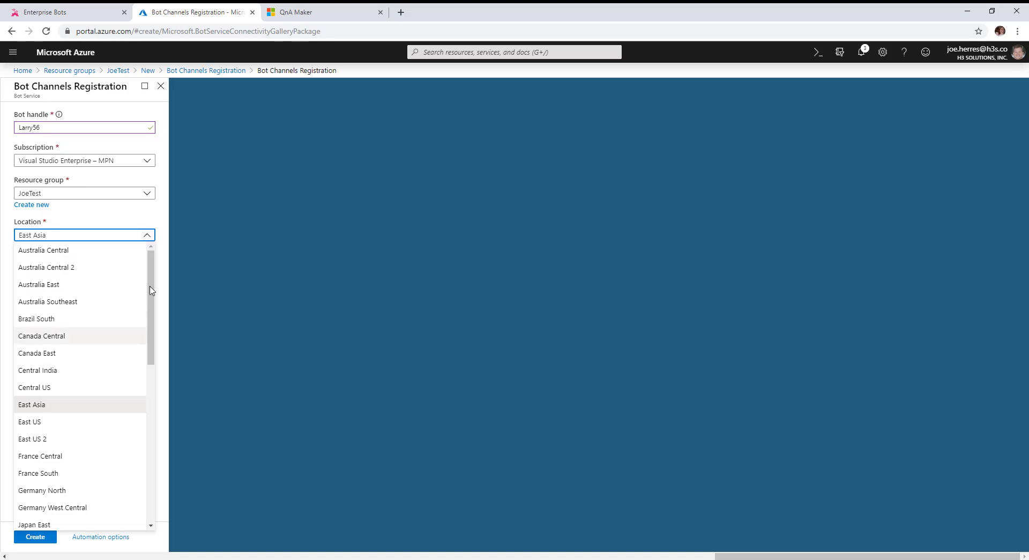
pyautogui.scroll(-2, 147, 313)
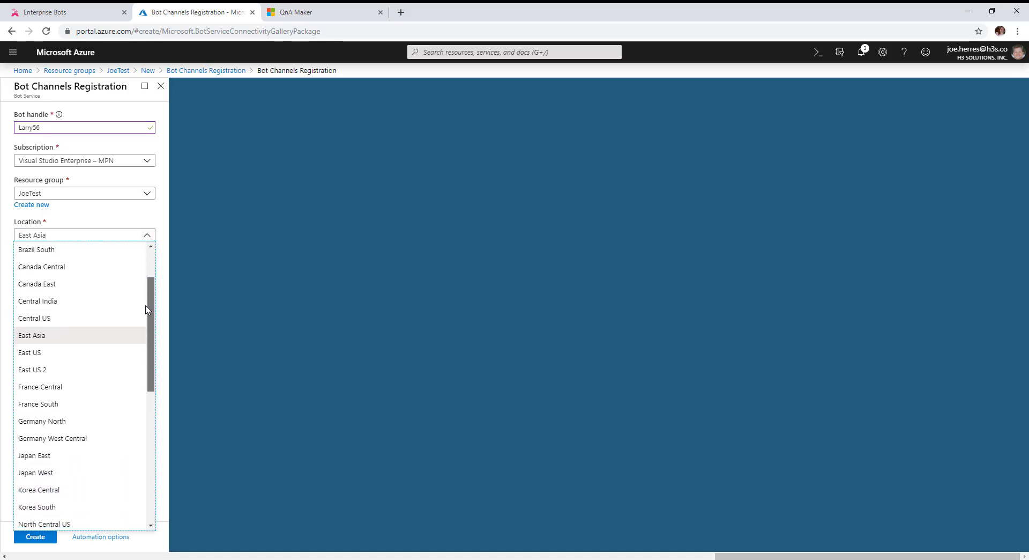
pyautogui.scroll(1, 148, 313)
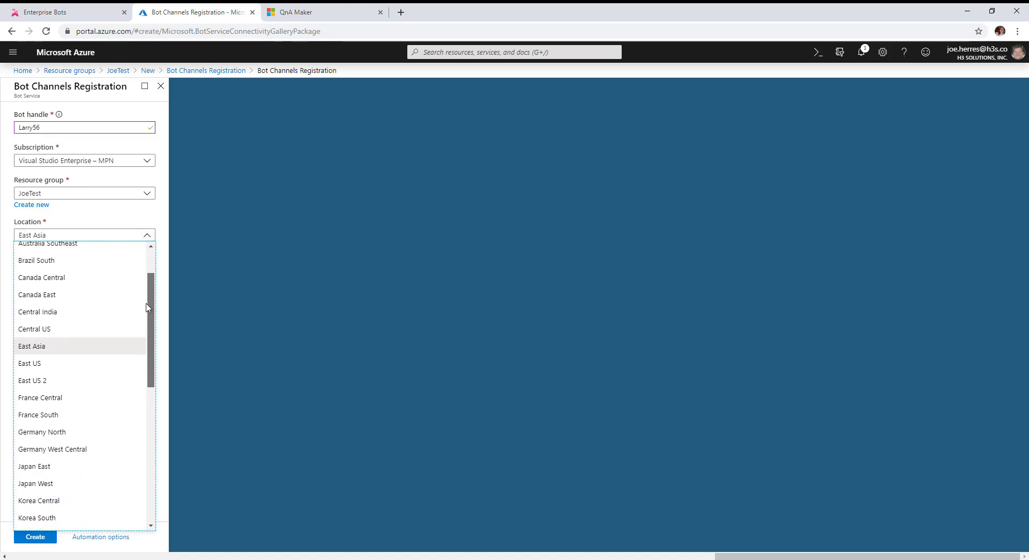
pyautogui.click(37, 363)
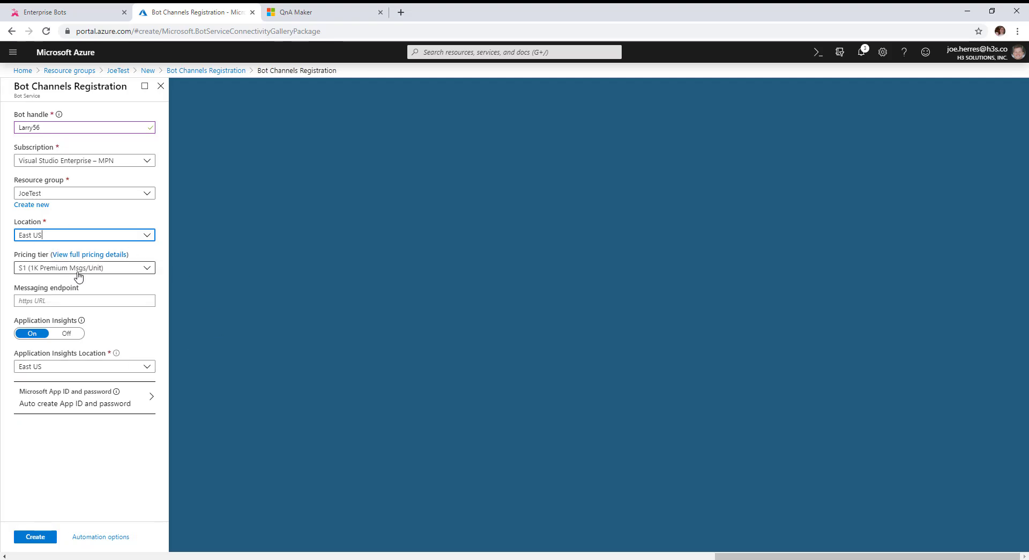
# Pick the F0 pricing tier, paste the AtBot messaging endpoint, and create the registration
pyautogui.click(104, 270)
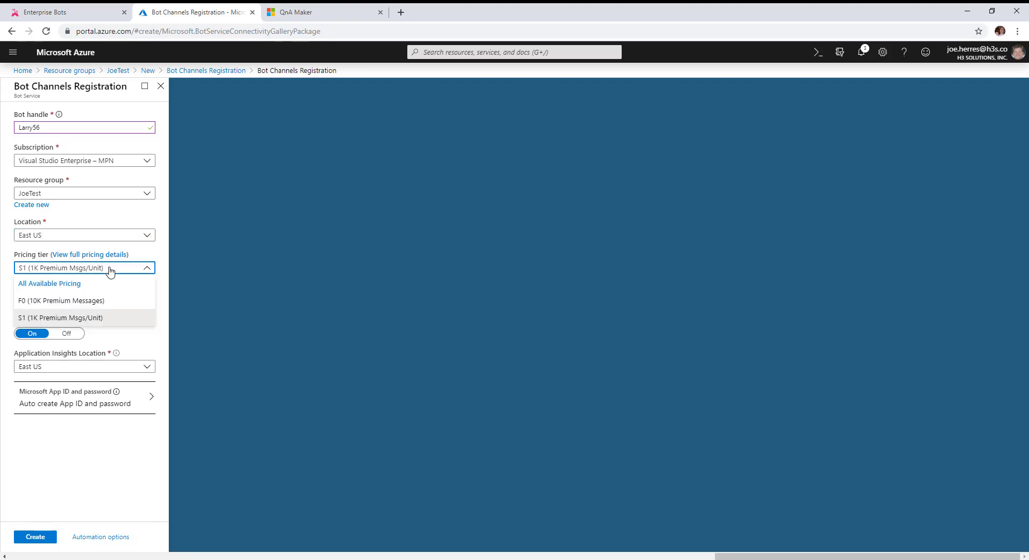
pyautogui.click(67, 301)
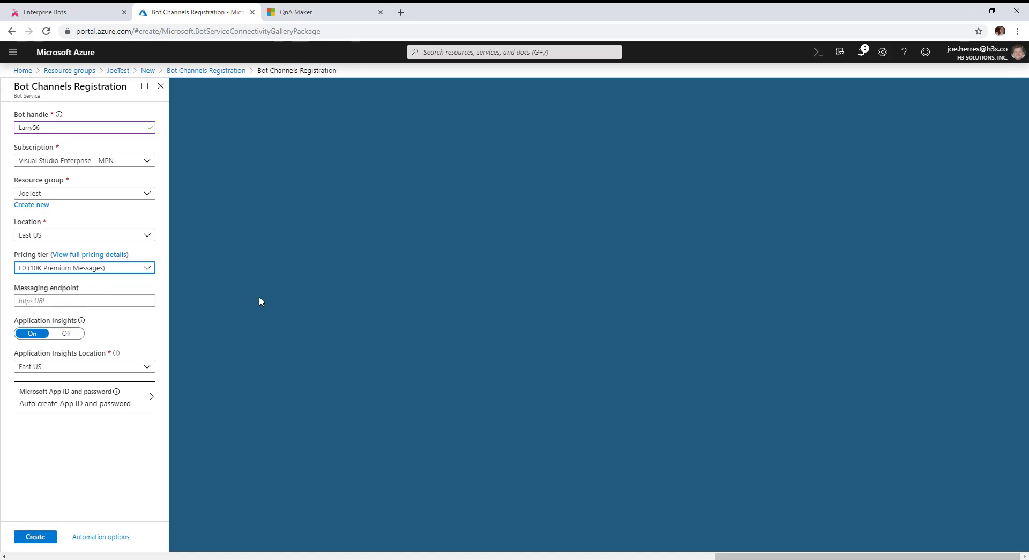
pyautogui.click(74, 300)
pyautogui.hotkey('ctrl', 'v')
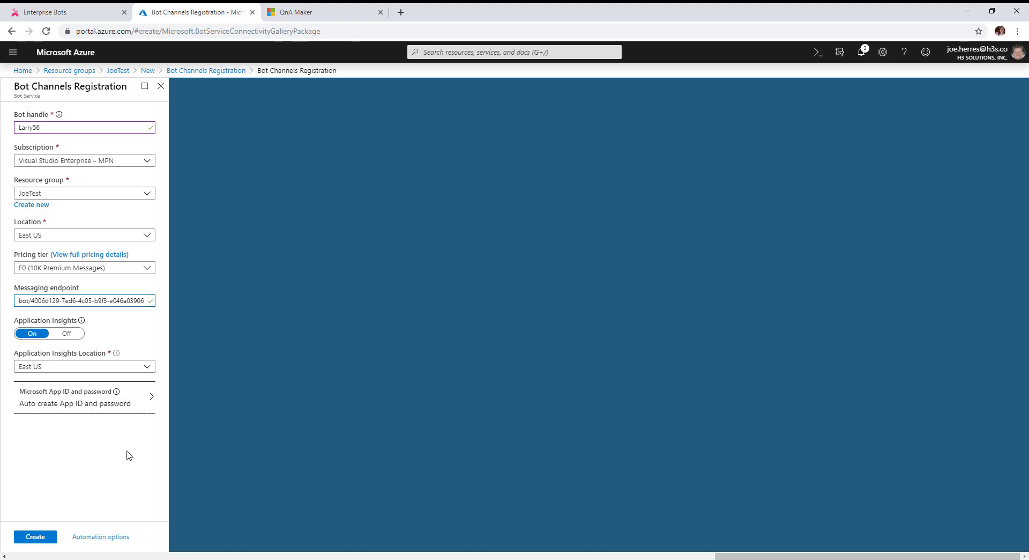
pyautogui.click(38, 537)
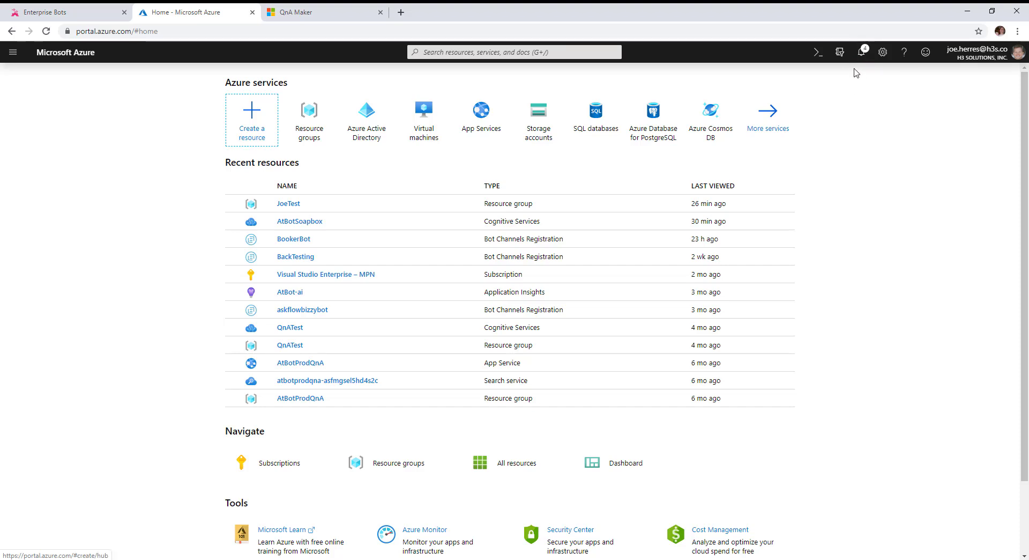
# Open the finished Larry56_238 deployment's Inputs and copy its appId value
pyautogui.click(861, 52)
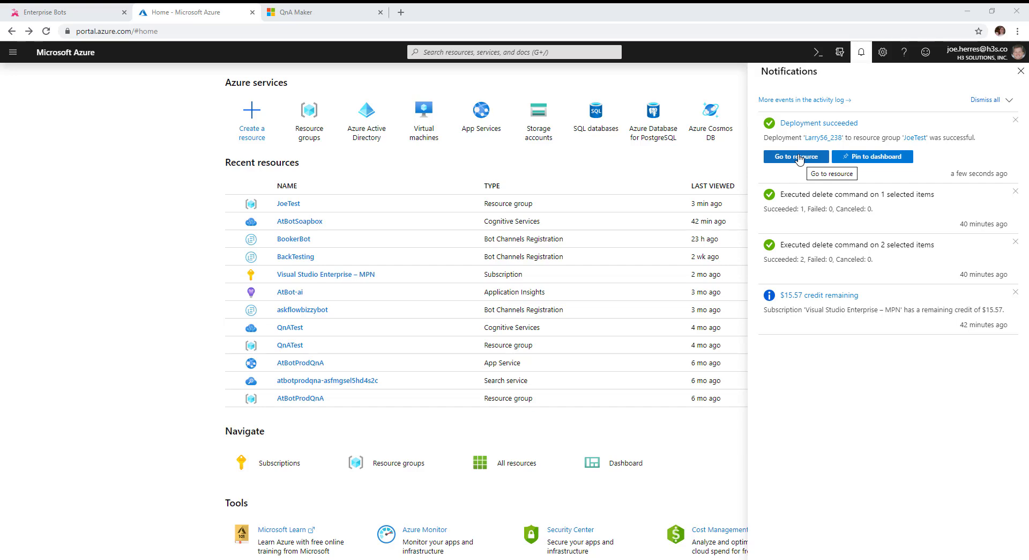
pyautogui.click(825, 141)
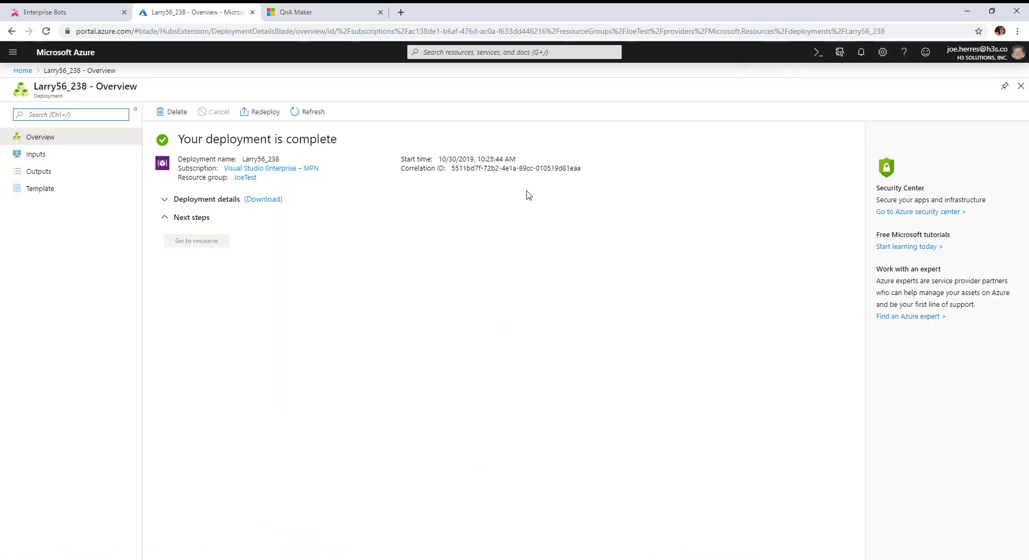
pyautogui.click(29, 154)
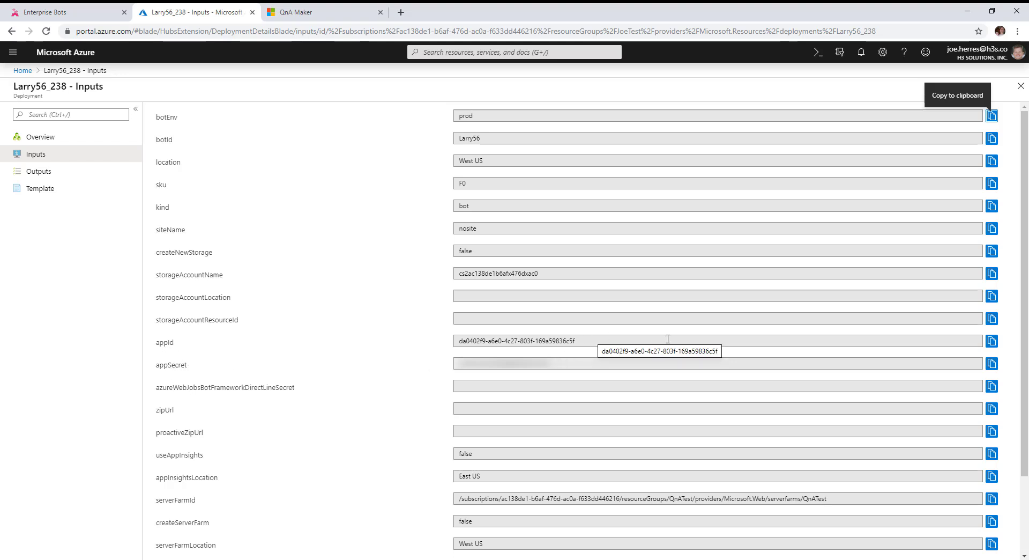
pyautogui.click(993, 342)
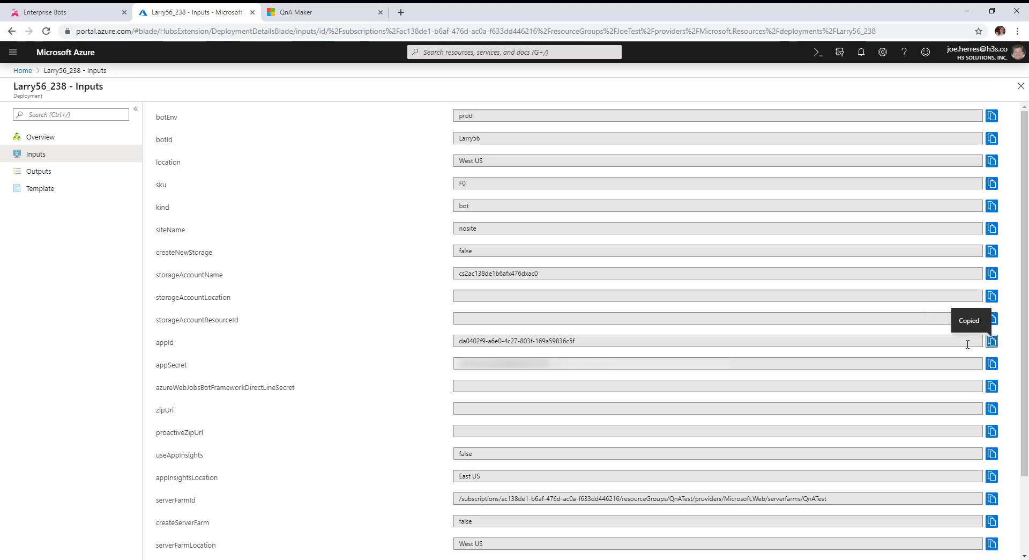
pyautogui.click(69, 17)
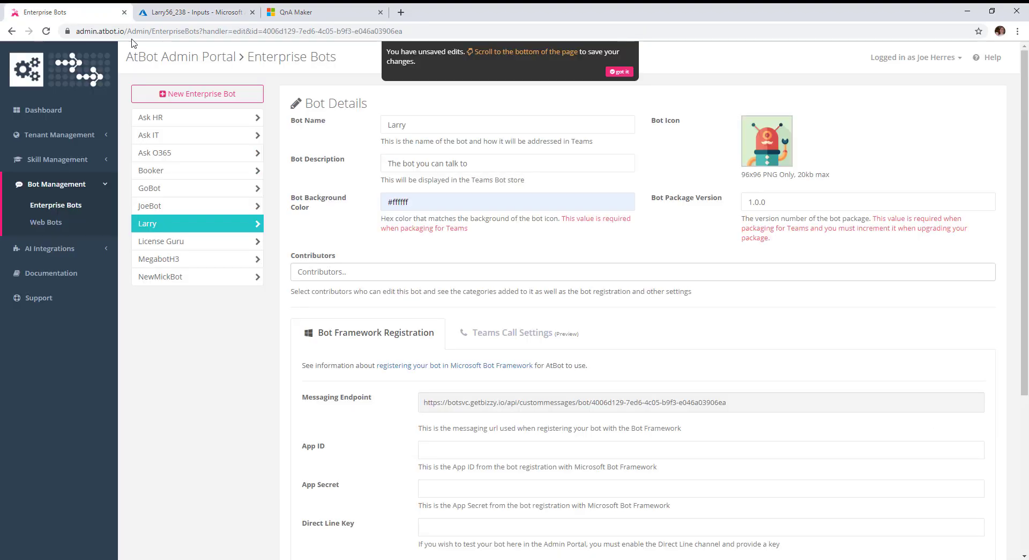
# Paste the app ID into Larry's App ID field and copy the appSecret from Azure
pyautogui.click(486, 449)
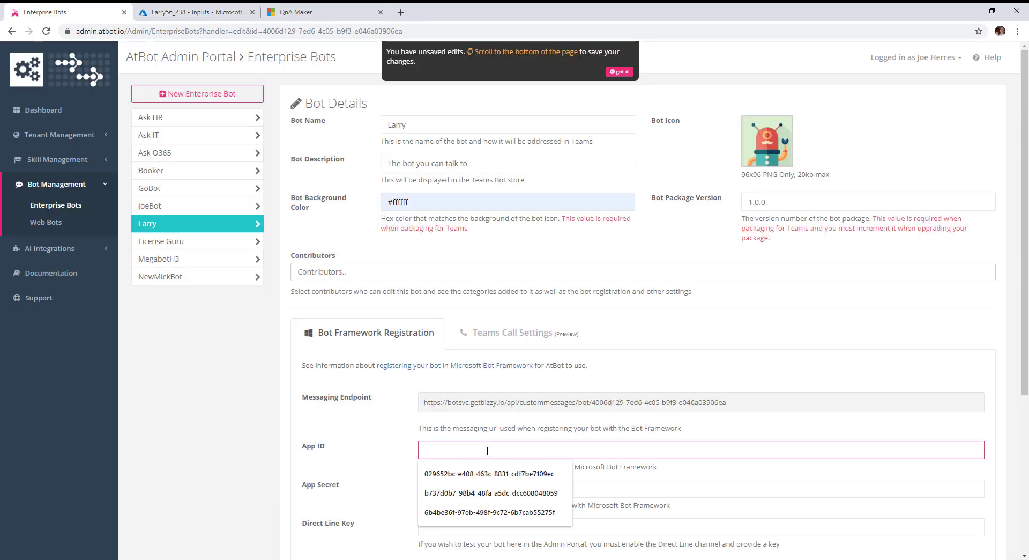
pyautogui.hotkey('ctrl', 'v')
pyautogui.click(188, 12)
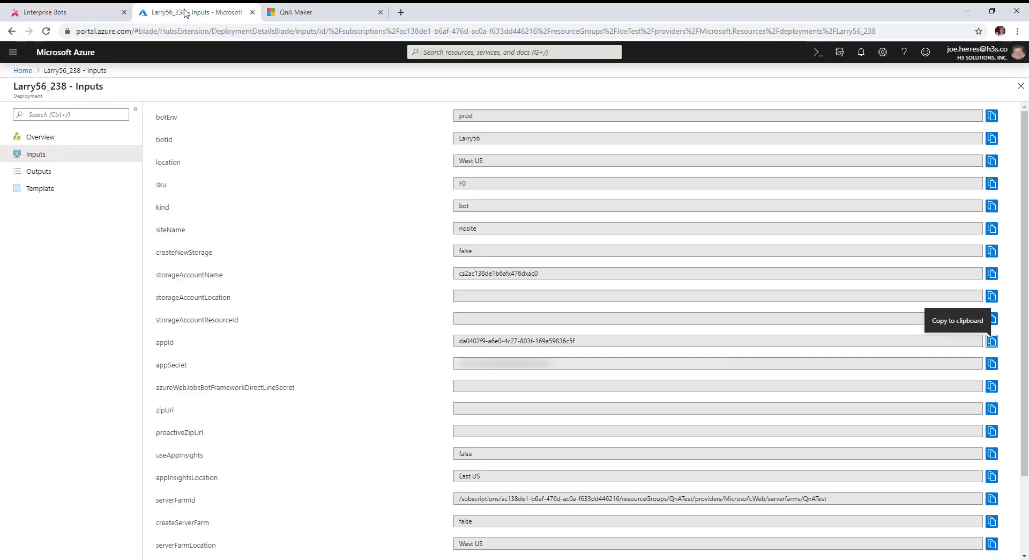
pyautogui.click(570, 359)
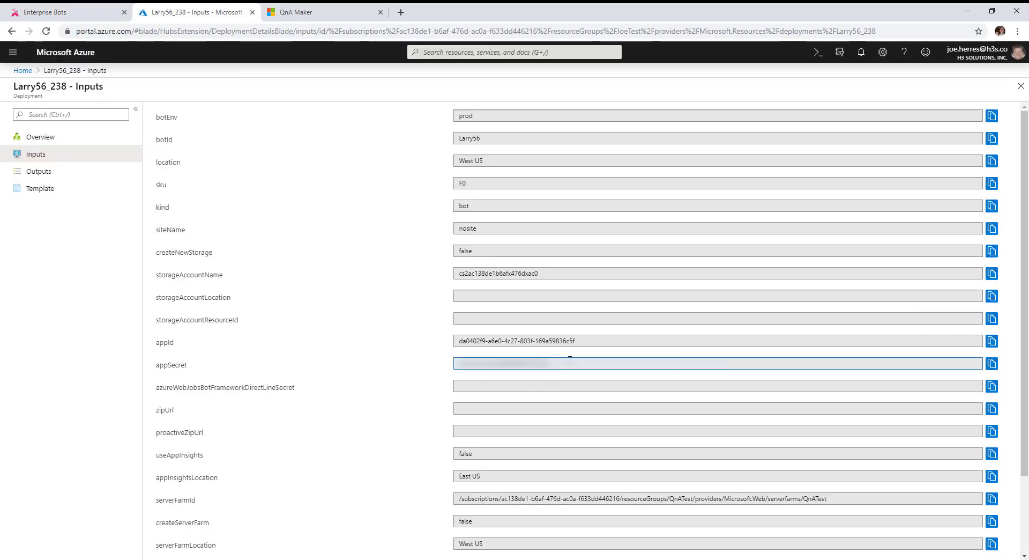
pyautogui.click(992, 364)
pyautogui.click(56, 16)
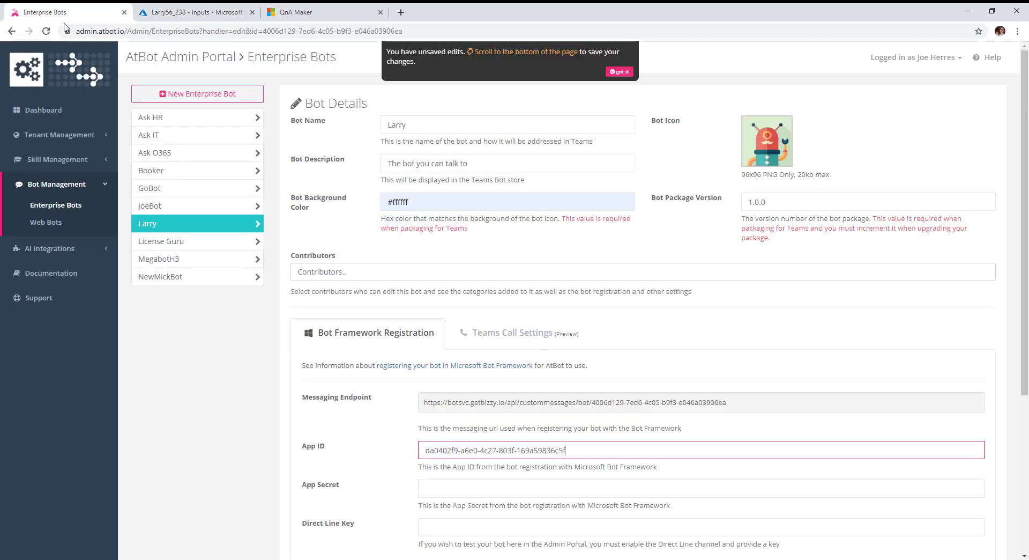
# Paste the app secret into App Secret and save the Larry bot, confirming the update
pyautogui.click(454, 491)
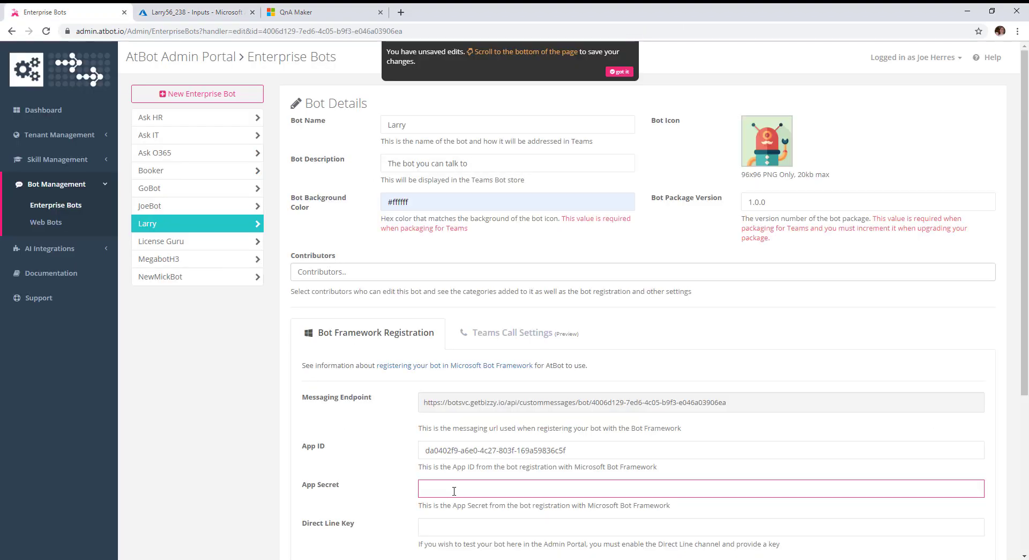
pyautogui.hotkey('ctrl', 'v')
pyautogui.scroll(-5, 220, 349)
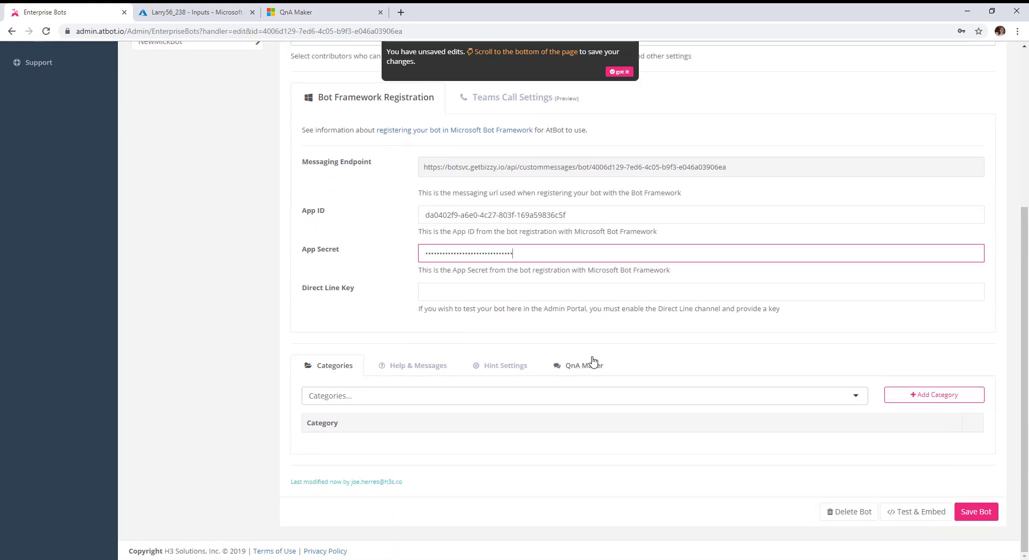
pyautogui.click(975, 513)
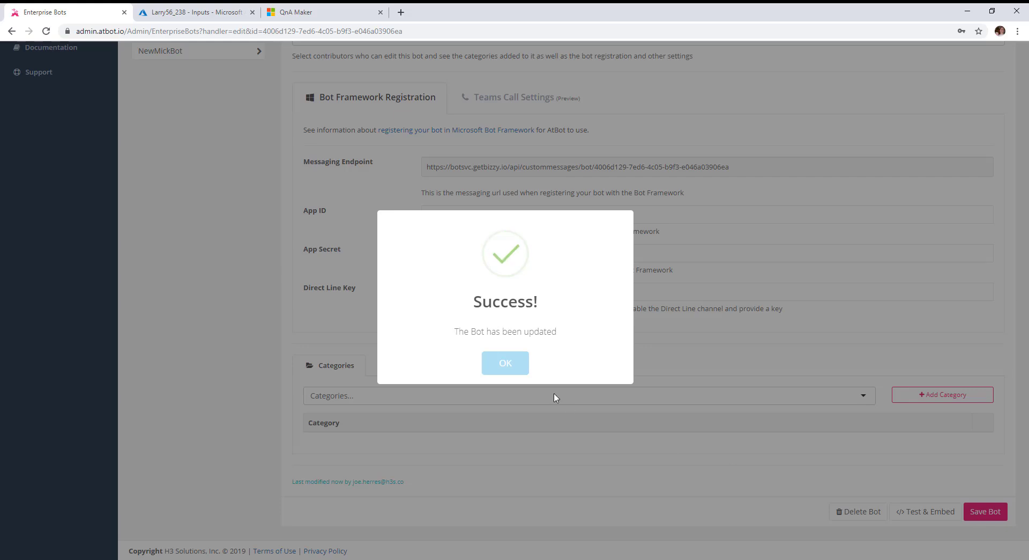
pyautogui.click(508, 366)
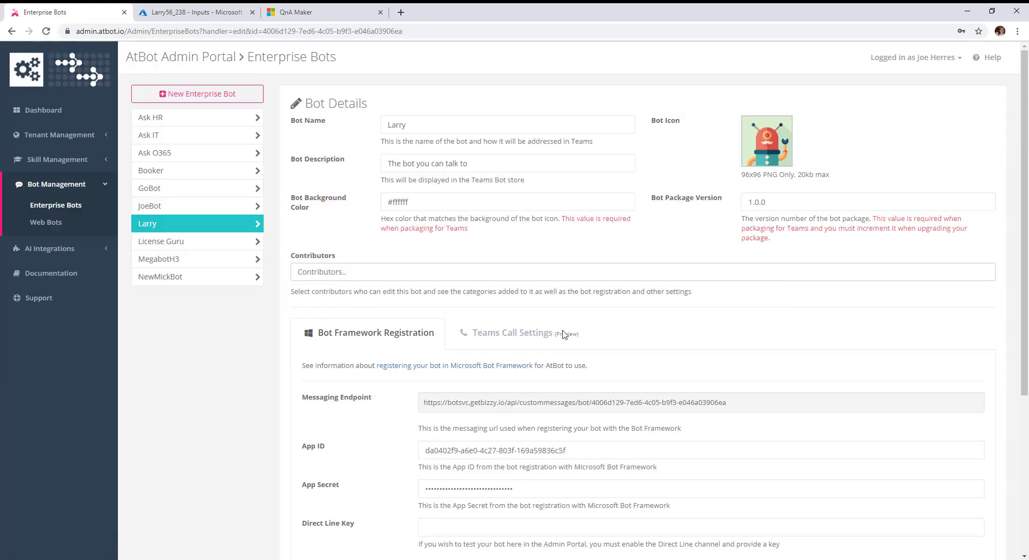
pyautogui.scroll(-3, 538, 343)
pyautogui.scroll(-1, 536, 341)
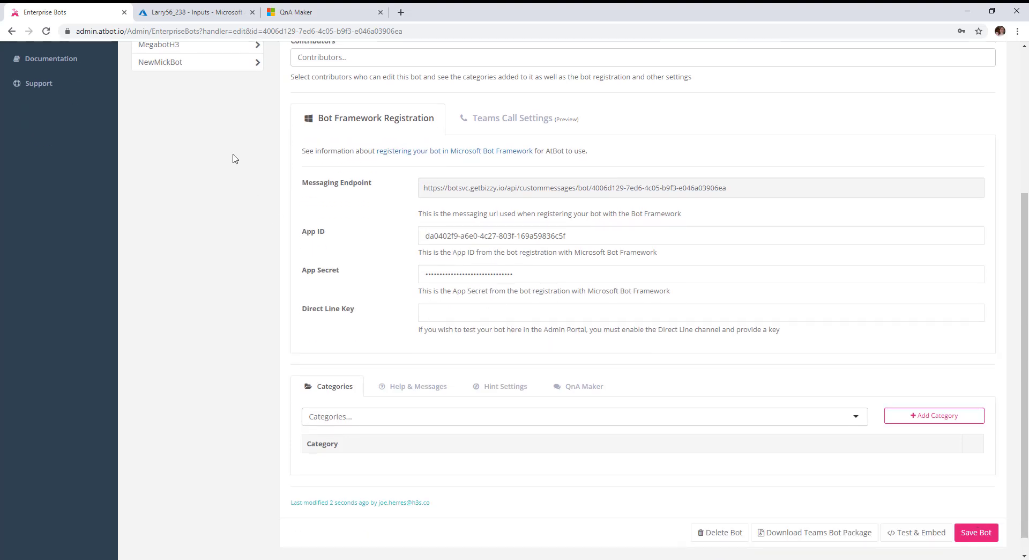
# From the completed deployment's overview, go to the Larry56 Bot Channels Registration resource
pyautogui.click(184, 14)
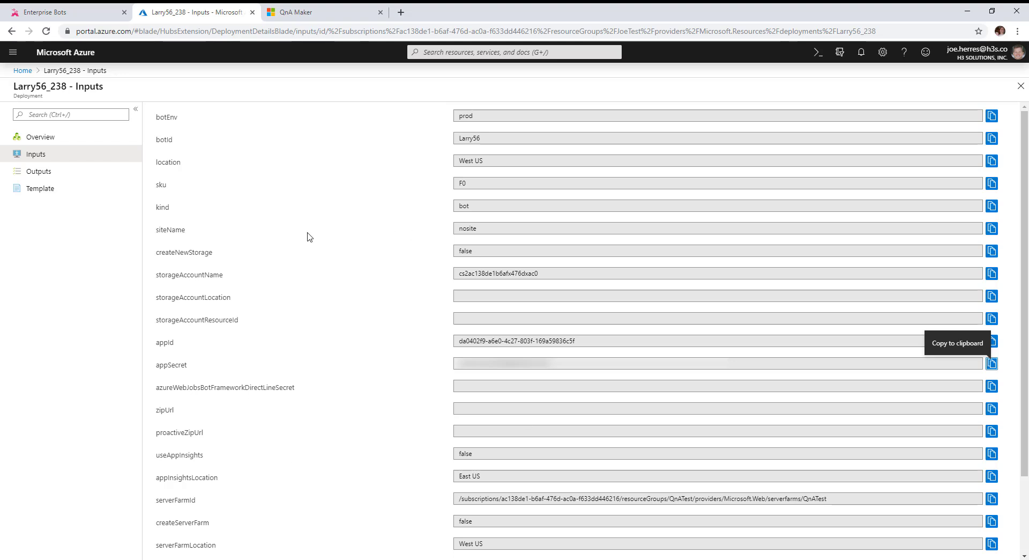
pyautogui.click(40, 138)
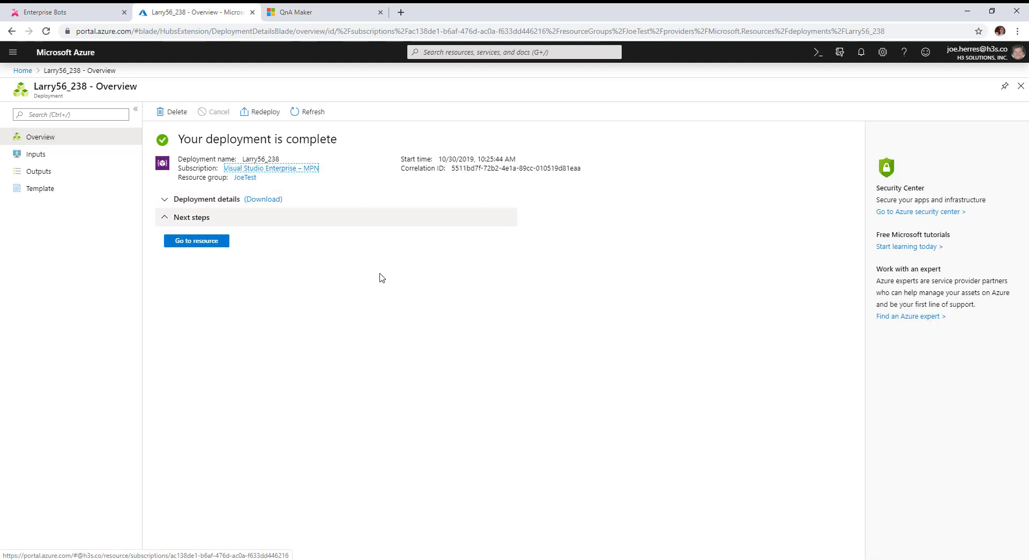
pyautogui.click(199, 241)
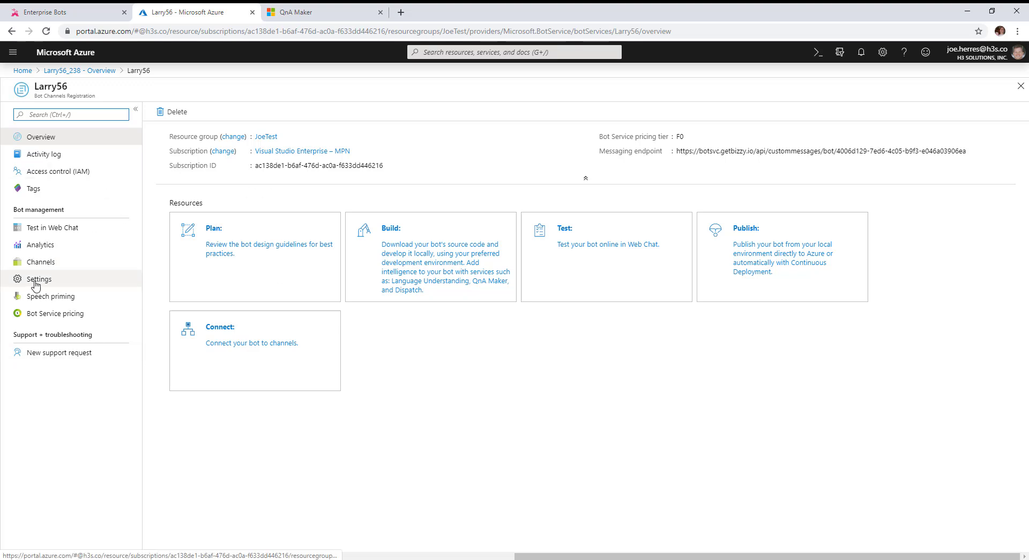
# Add and save the Microsoft Teams channel for Larry56, agreeing to the terms, then view Settings
pyautogui.click(39, 262)
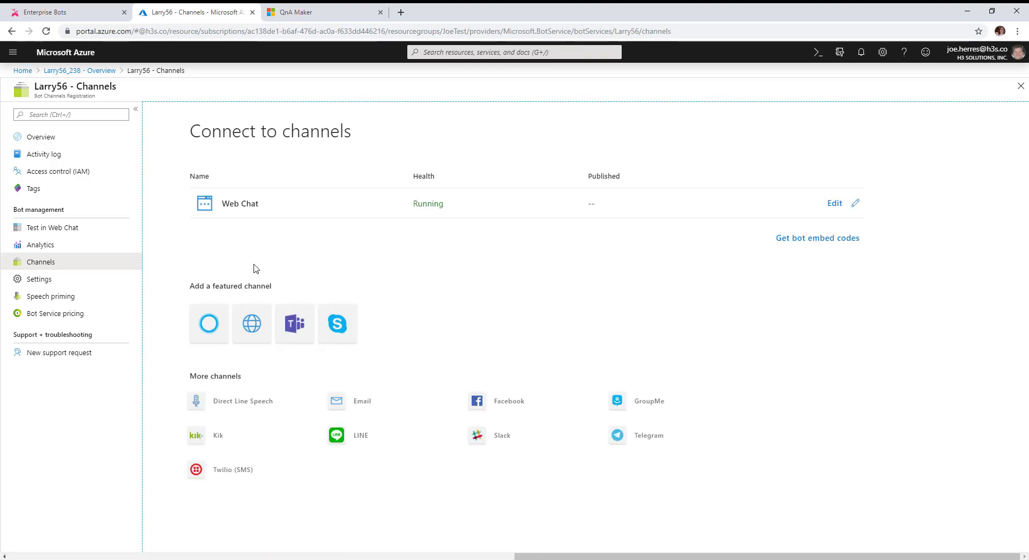
pyautogui.click(297, 325)
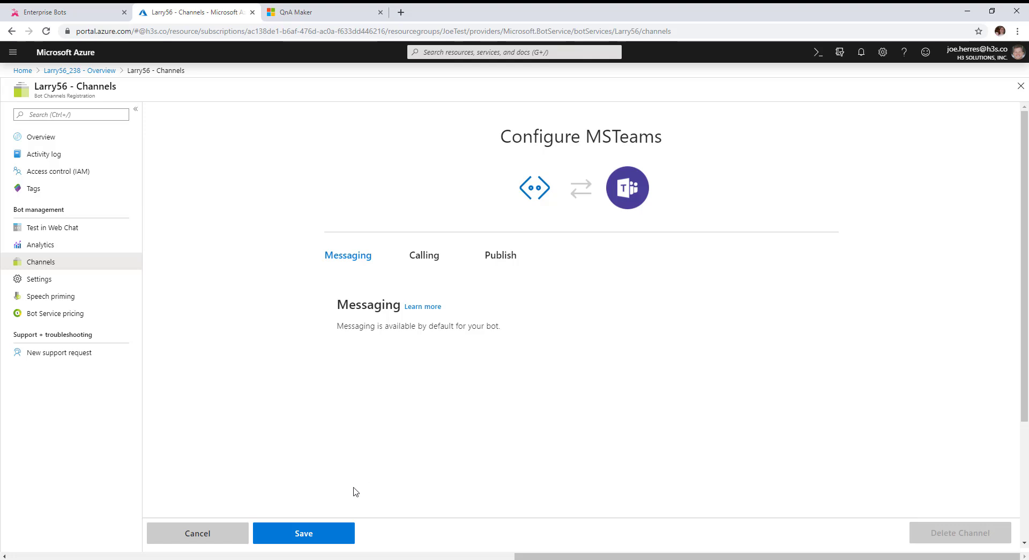
pyautogui.click(311, 533)
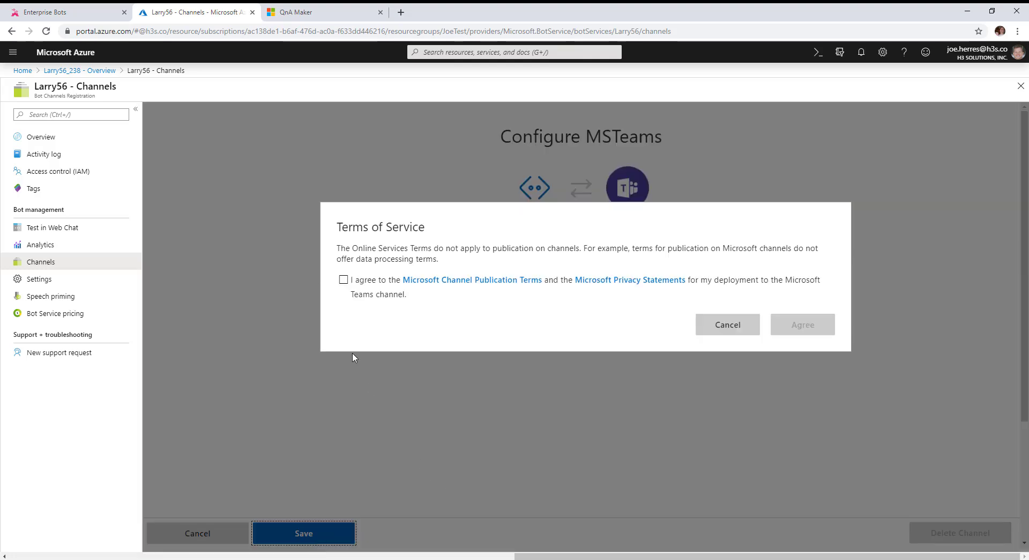
pyautogui.click(345, 282)
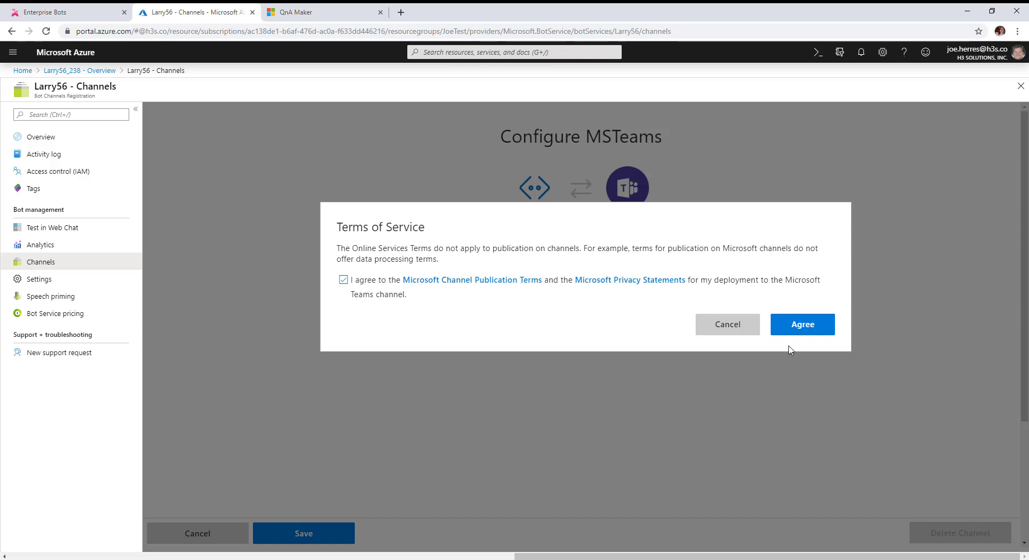
pyautogui.click(803, 325)
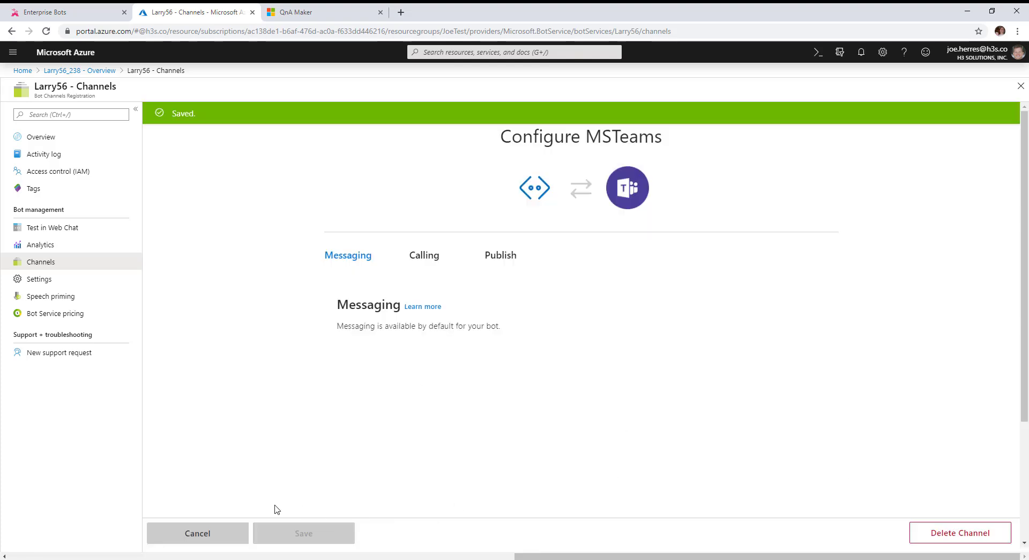
pyautogui.click(33, 283)
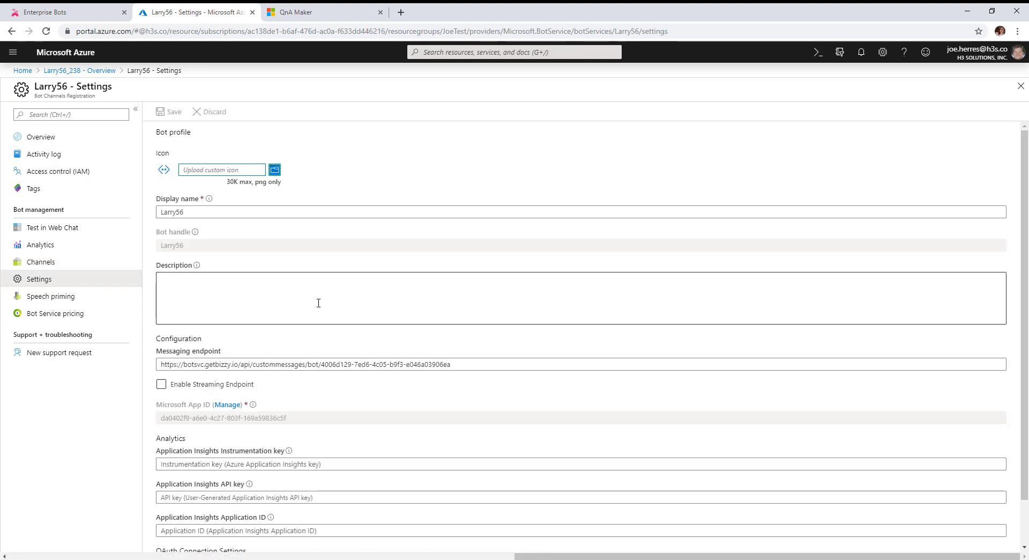
# Save Larry56's Azure bot profile with display name Larry and the Larry.png icon, then return to AtBot
pyautogui.click(208, 211)
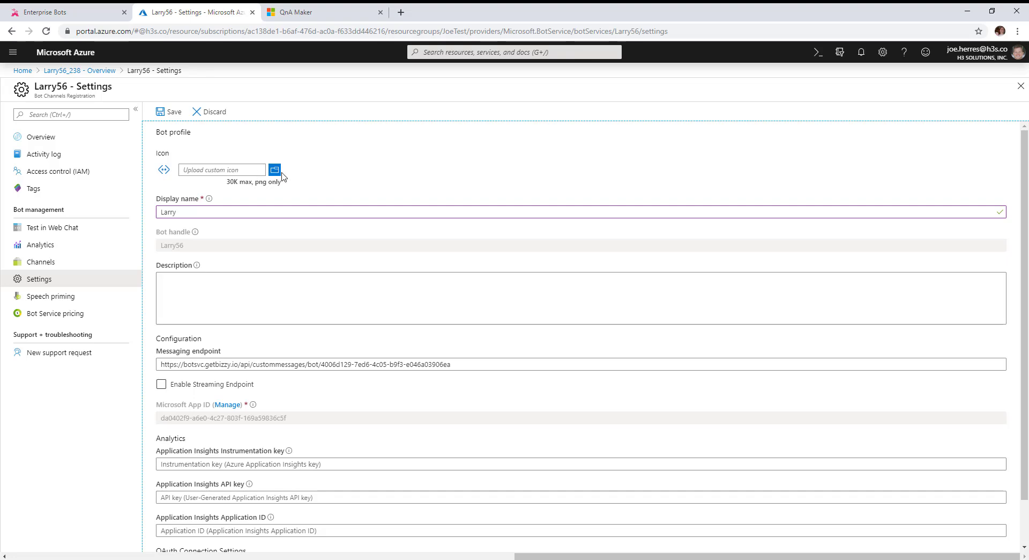
pyautogui.click(275, 170)
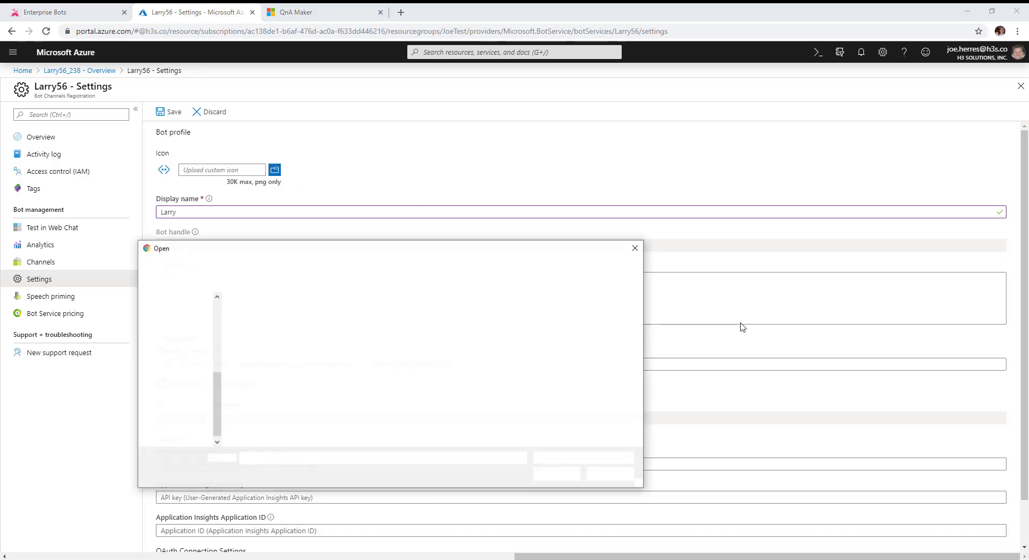
pyautogui.doubleClick(496, 313)
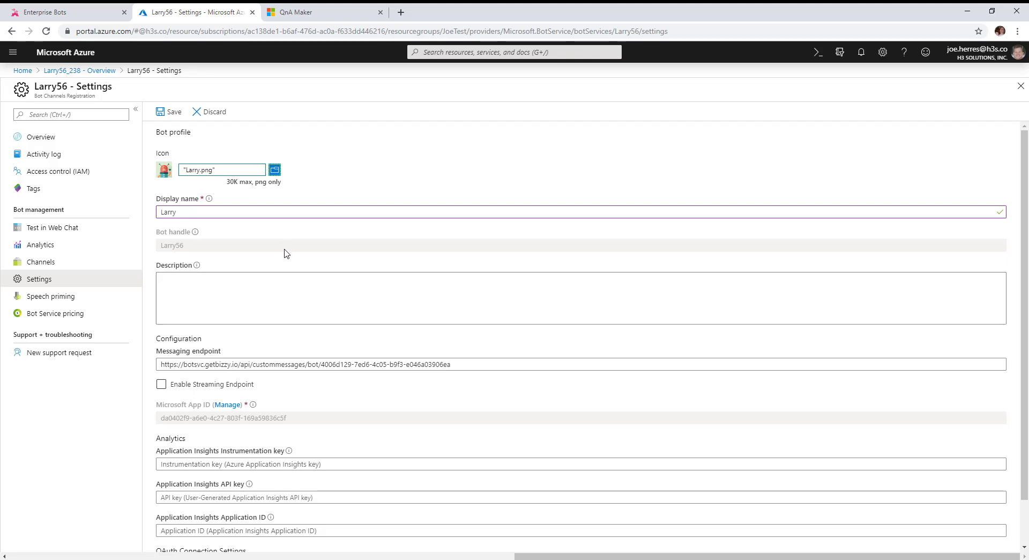
pyautogui.scroll(-1, 522, 318)
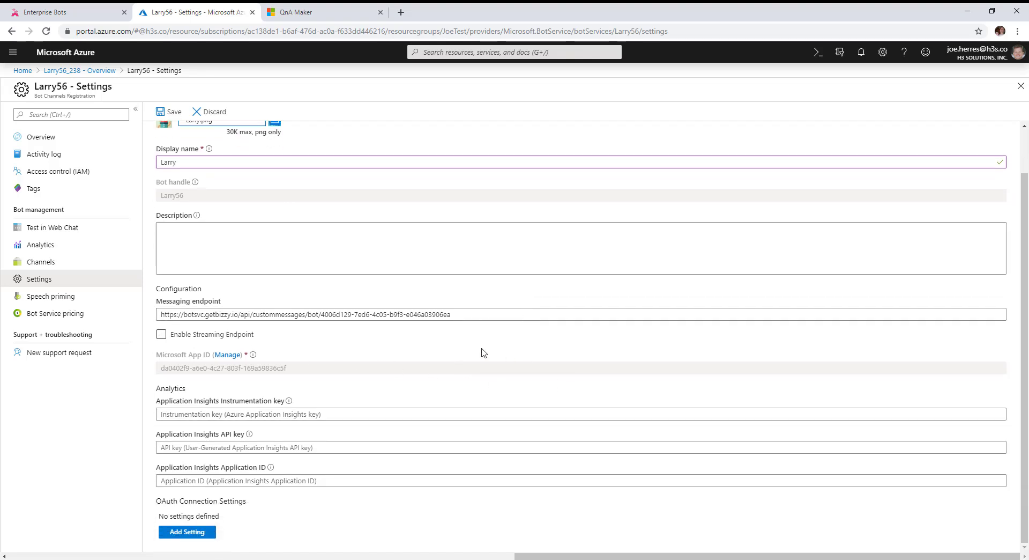
pyautogui.scroll(1, 563, 316)
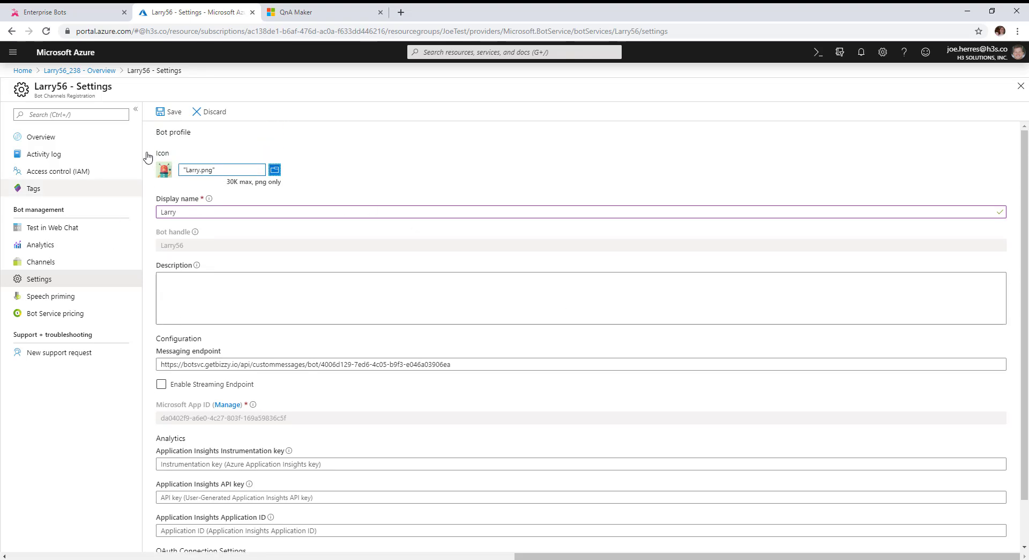
pyautogui.click(166, 114)
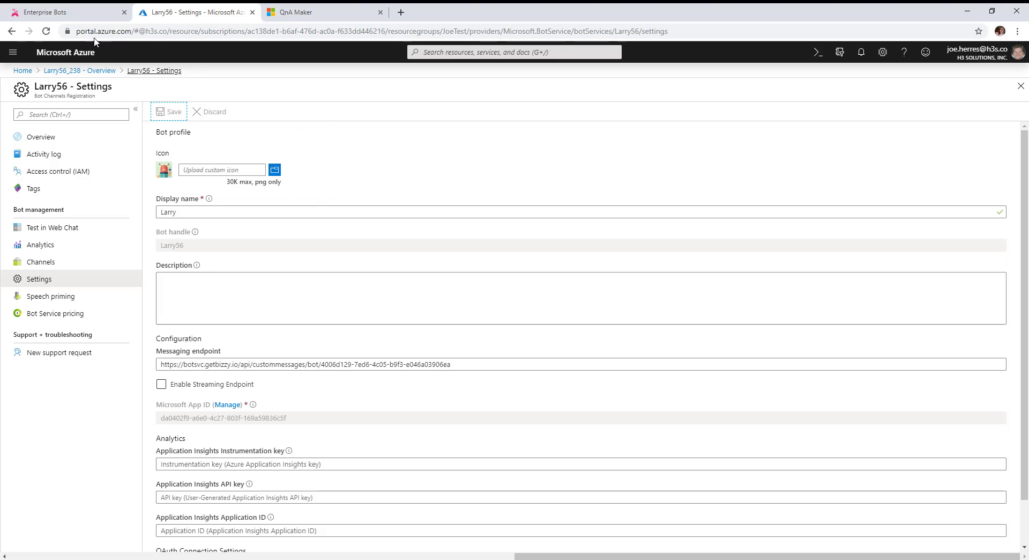
pyautogui.click(60, 14)
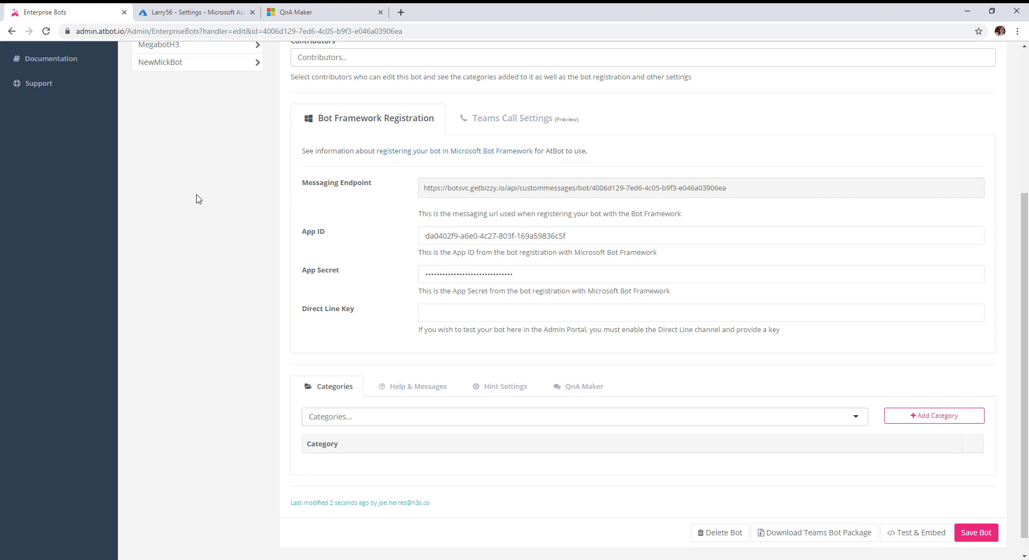
# Open Larry's QnA Maker settings in AtBot, then bring up the Booker FAQ knowledge base
pyautogui.scroll(-1, 307, 417)
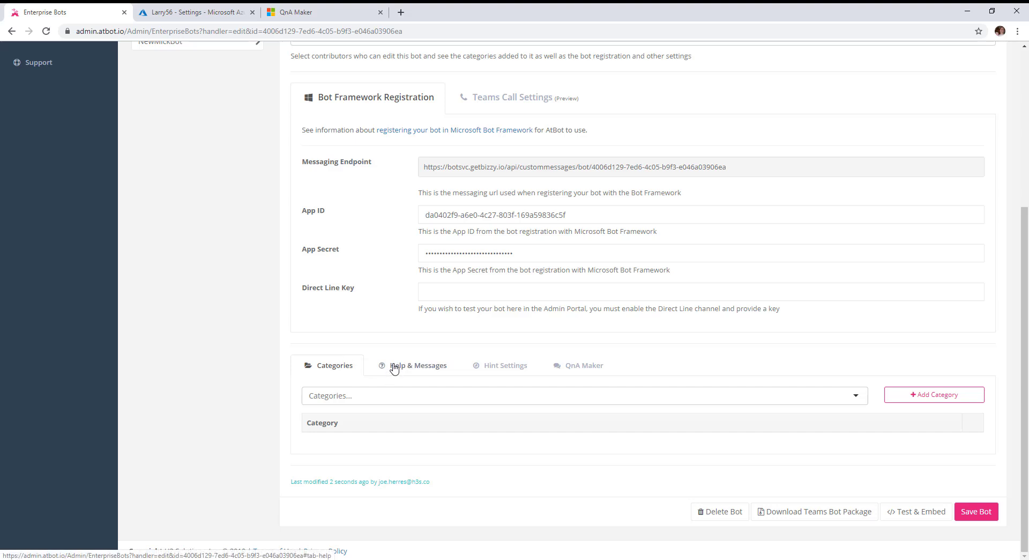
pyautogui.click(581, 369)
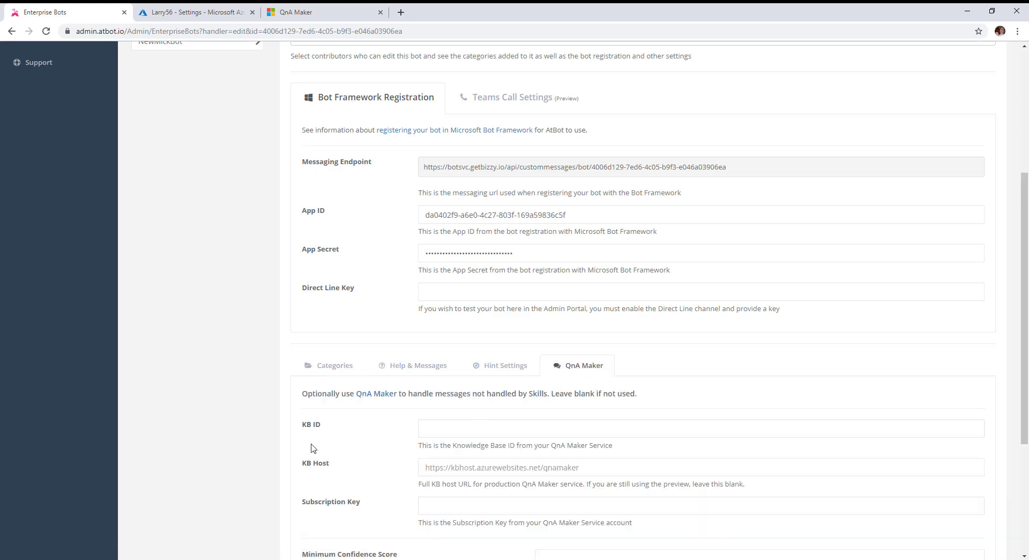
pyautogui.scroll(-2, 308, 459)
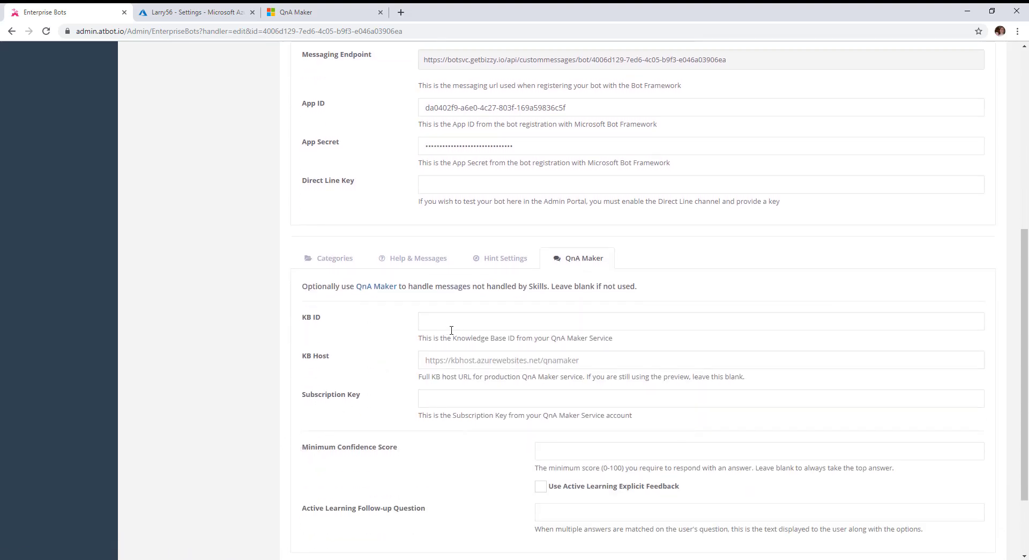
pyautogui.click(303, 11)
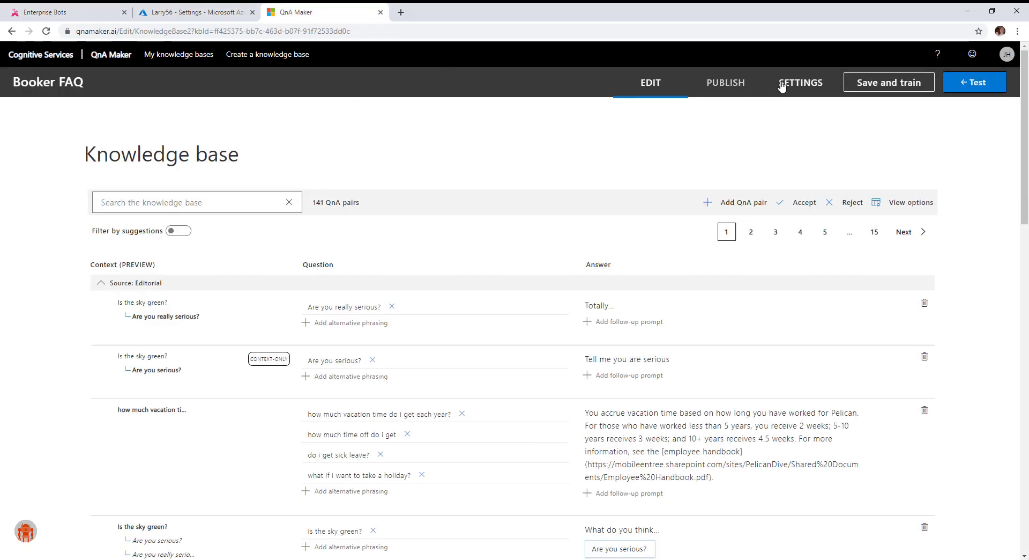
# Publish the Booker FAQ knowledge base and copy its KB ID from the request sample
pyautogui.click(729, 87)
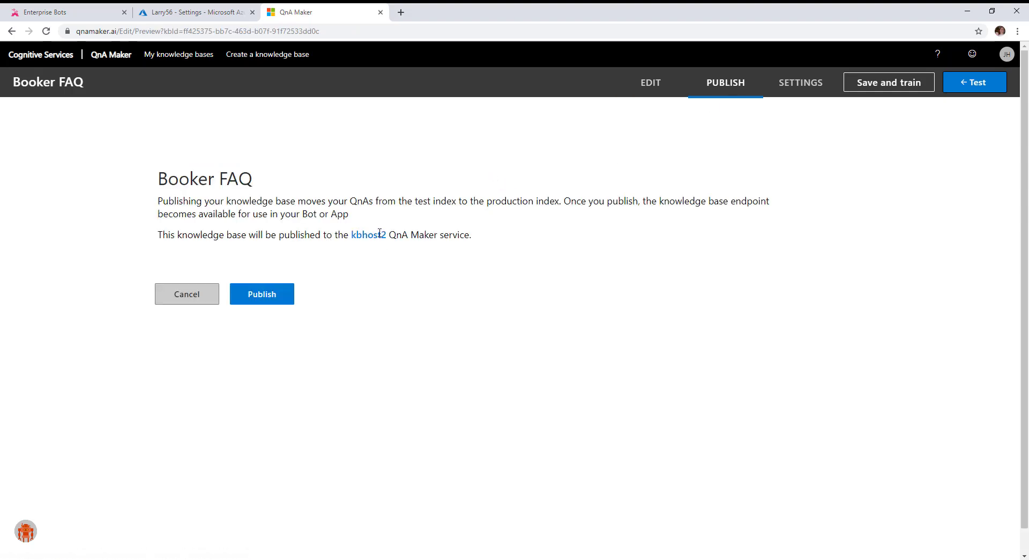
pyautogui.click(262, 298)
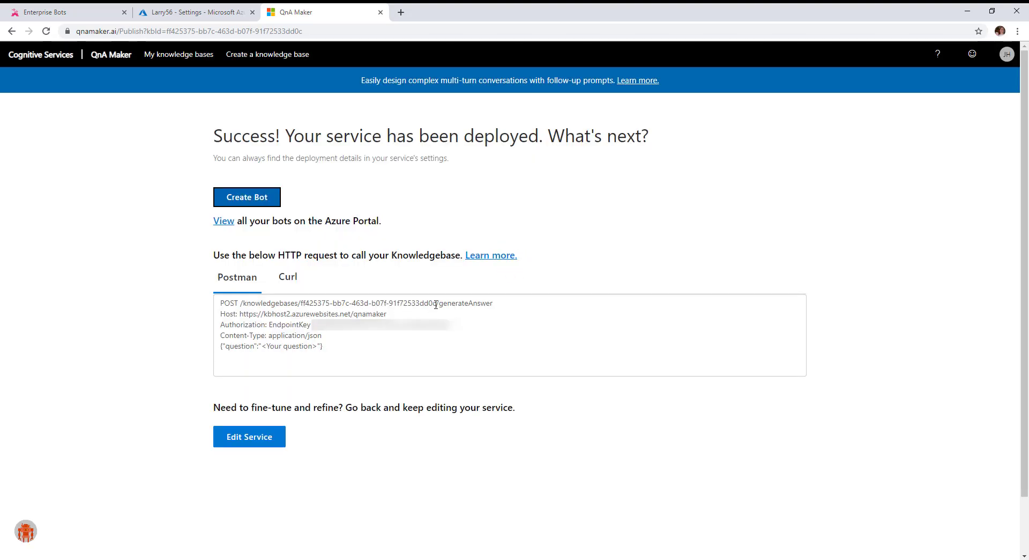
pyautogui.moveTo(436, 304); pyautogui.dragTo(304, 303)
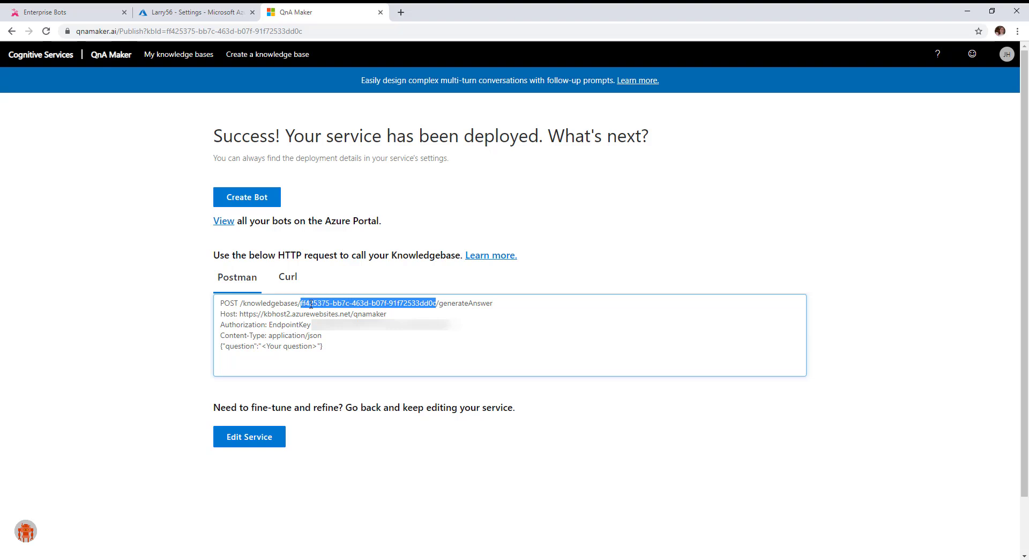
pyautogui.rightClick(365, 302)
pyautogui.click(380, 312)
pyautogui.click(59, 12)
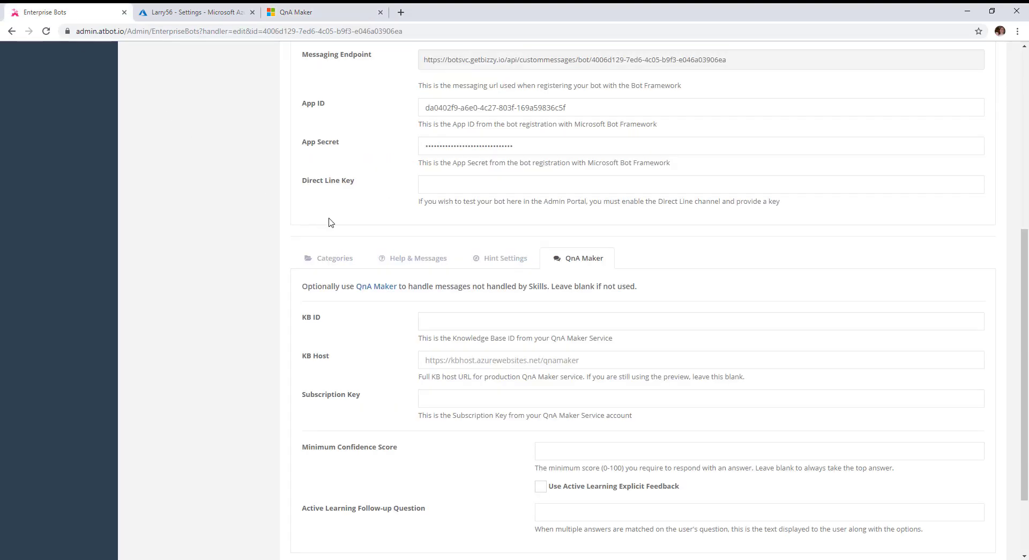
pyautogui.click(447, 321)
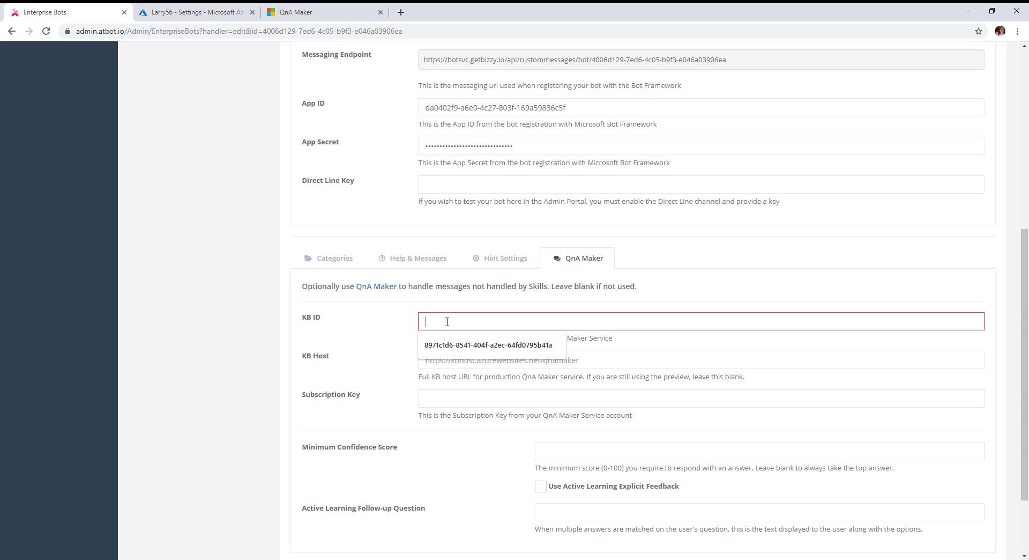
pyautogui.hotkey('ctrl', 'v')
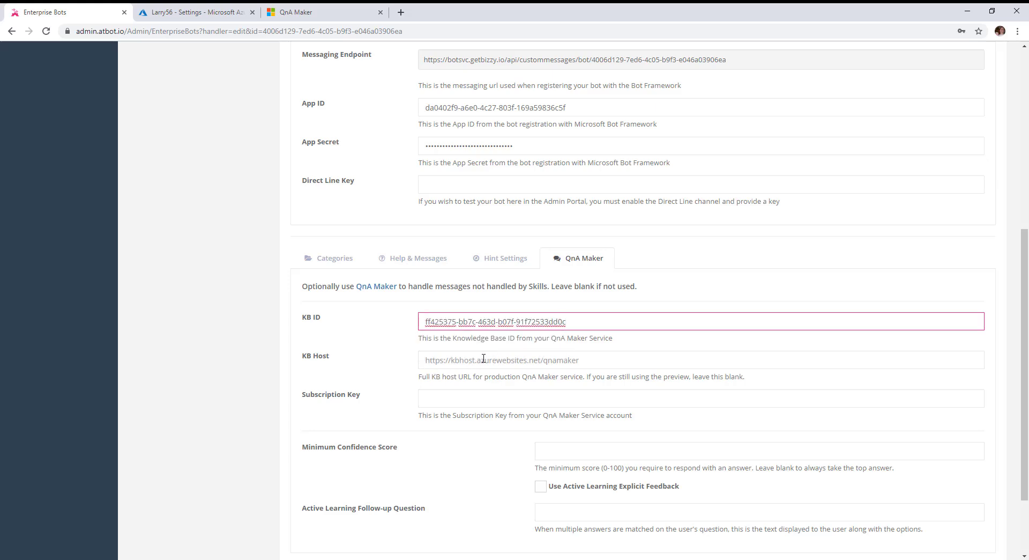
pyautogui.click(279, 11)
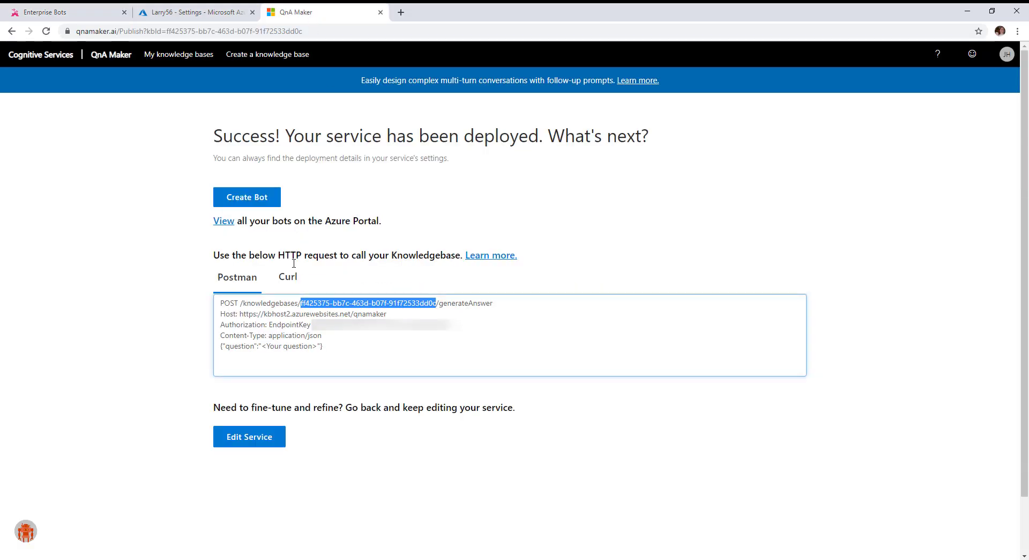
pyautogui.moveTo(239, 314); pyautogui.dragTo(389, 315)
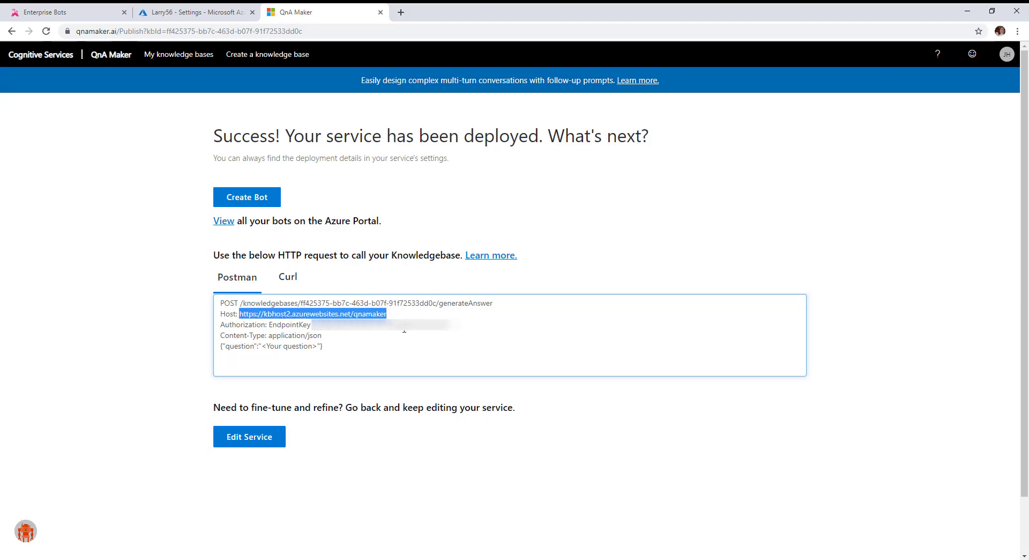
pyautogui.click(80, 12)
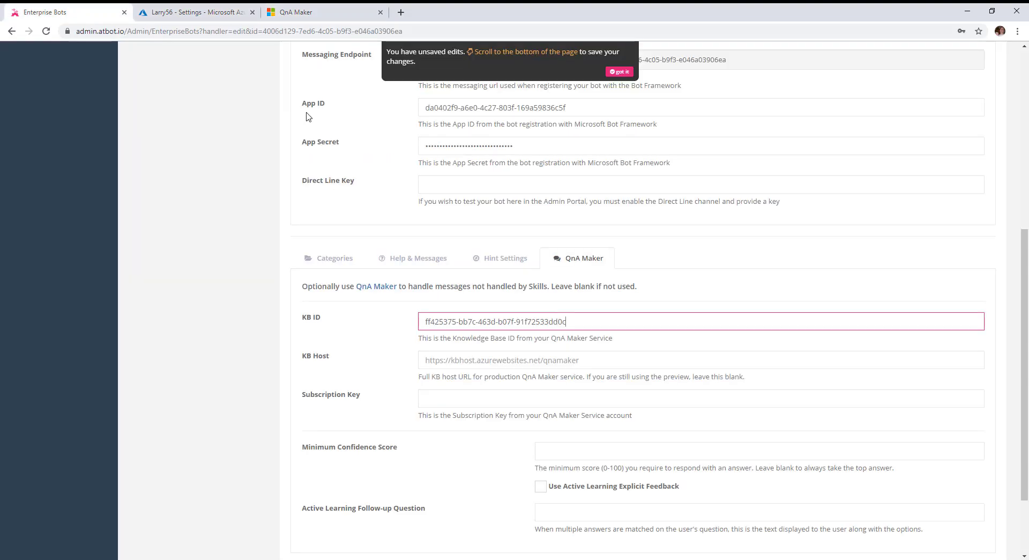
pyautogui.click(456, 362)
pyautogui.press('Down')
pyautogui.press('Return')
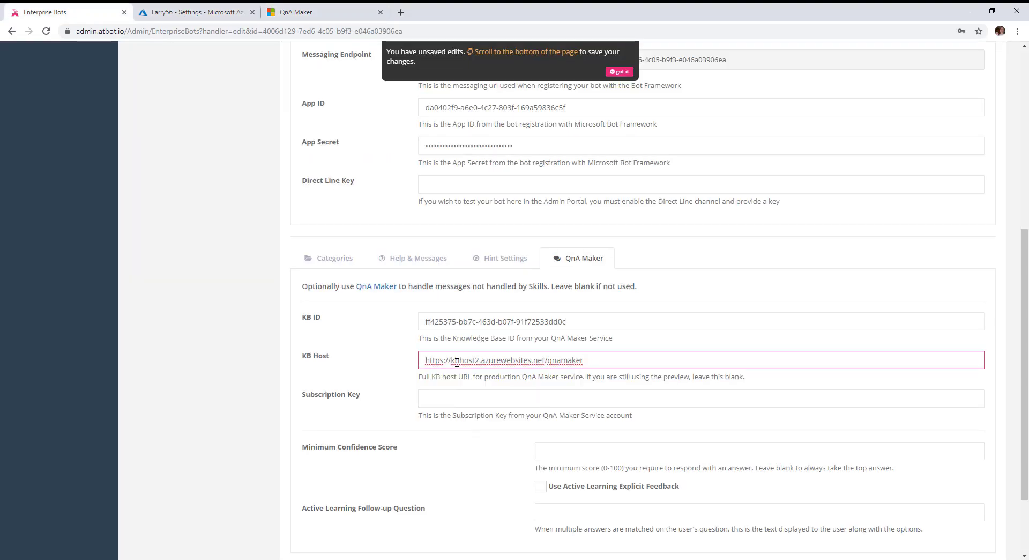
# Copy the endpoint key from the publish page into the Subscription Key field
pyautogui.click(297, 13)
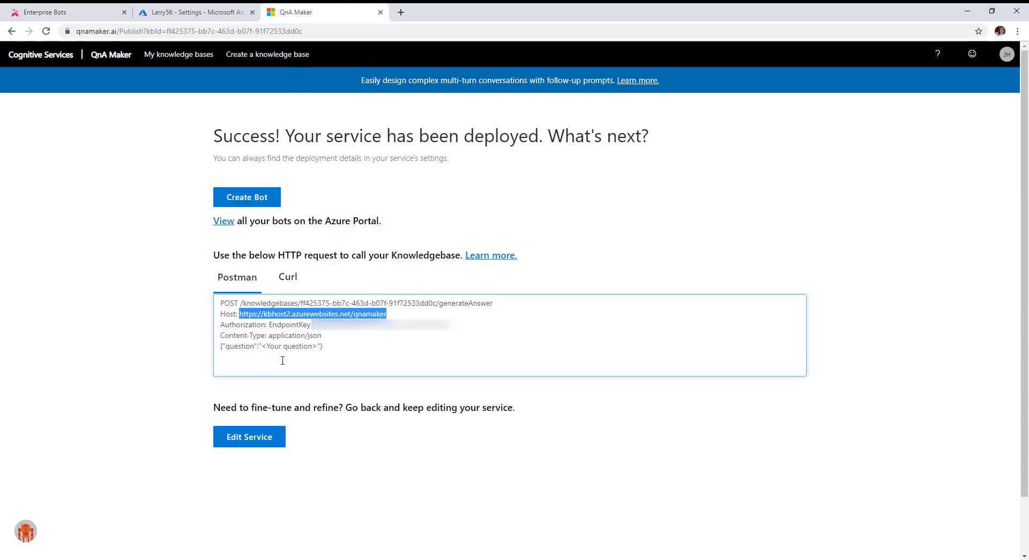
pyautogui.moveTo(453, 324); pyautogui.dragTo(313, 325)
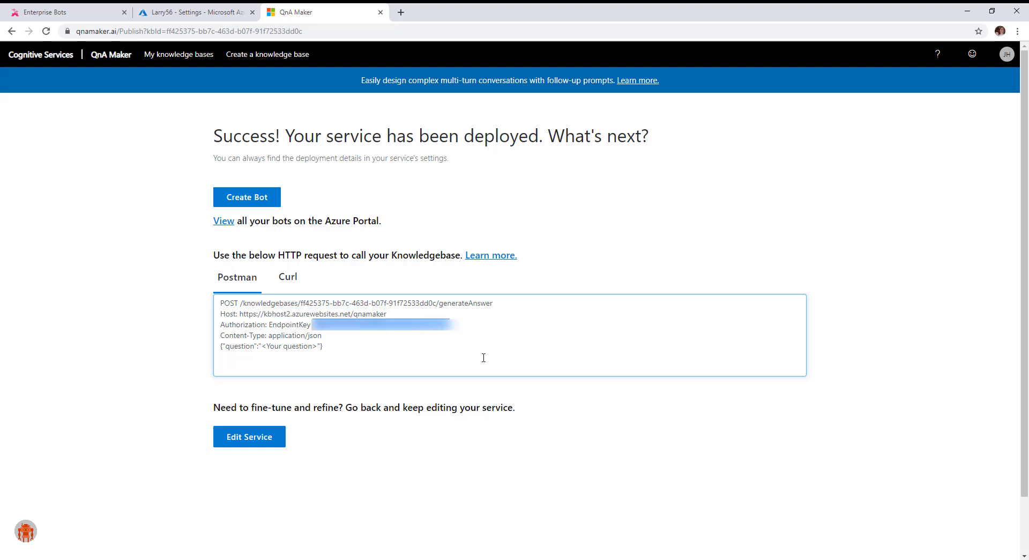
pyautogui.click(80, 15)
pyautogui.click(433, 393)
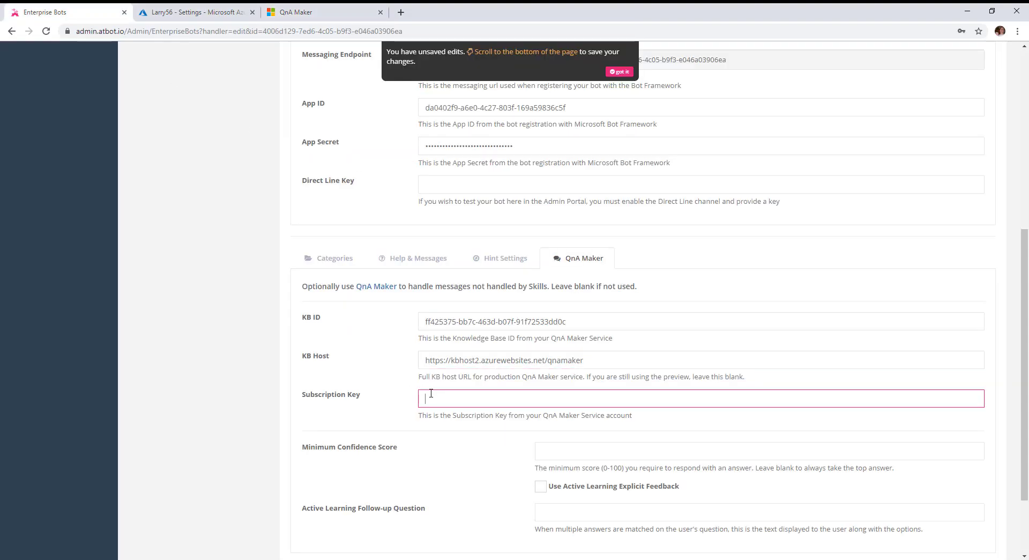
pyautogui.hotkey('ctrl', 'v')
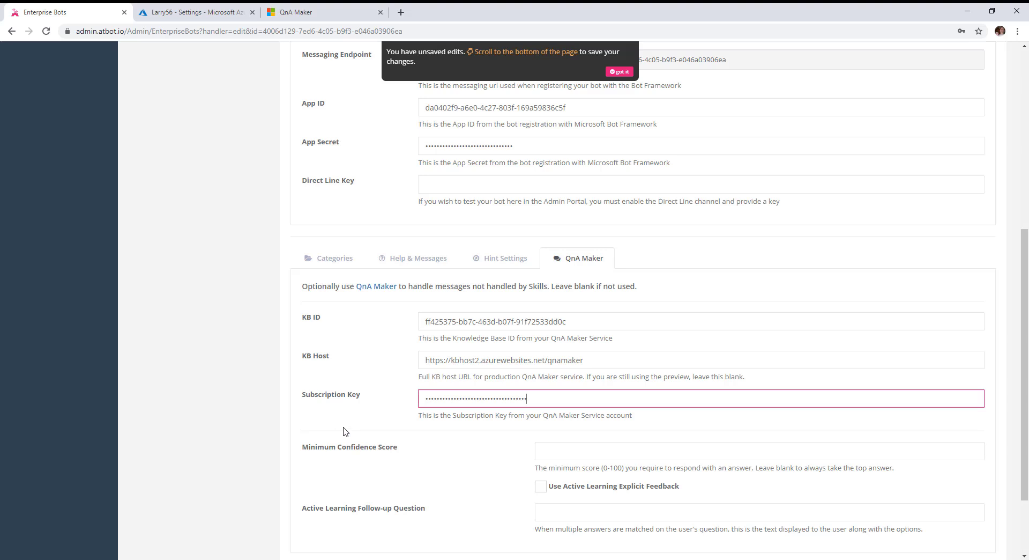
pyautogui.scroll(-1, 480, 498)
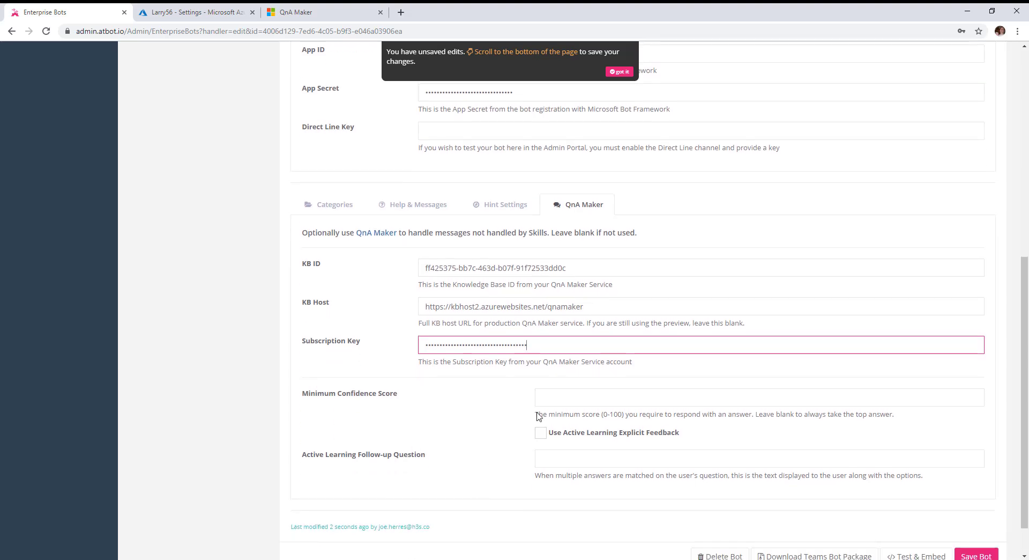
# Set minimum confidence 50, enable explicit feedback with follow-up 'Please choose one of these.', and save
pyautogui.click(553, 398)
pyautogui.write('5')
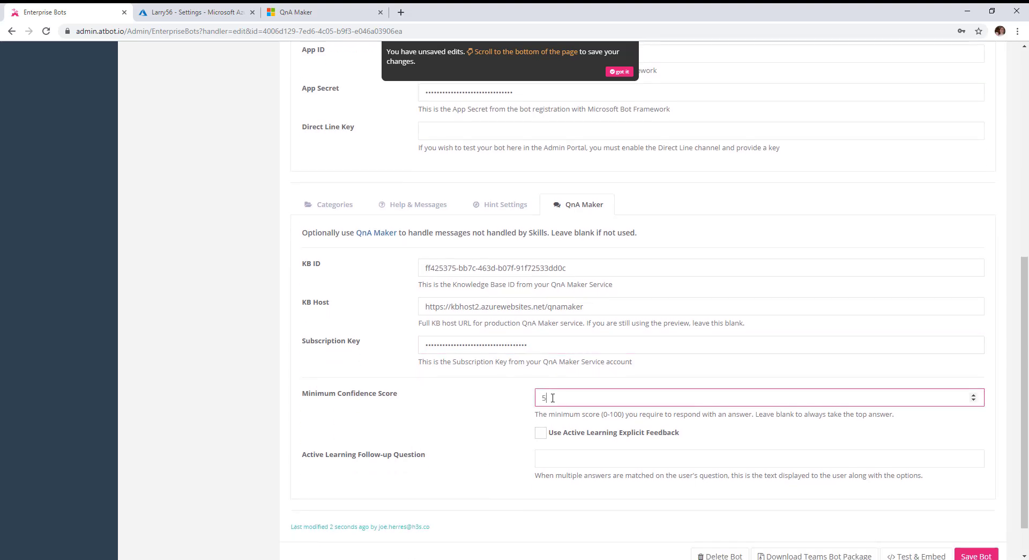
pyautogui.write('0')
pyautogui.click(541, 432)
pyautogui.scroll(-1, 555, 471)
pyautogui.click(550, 413)
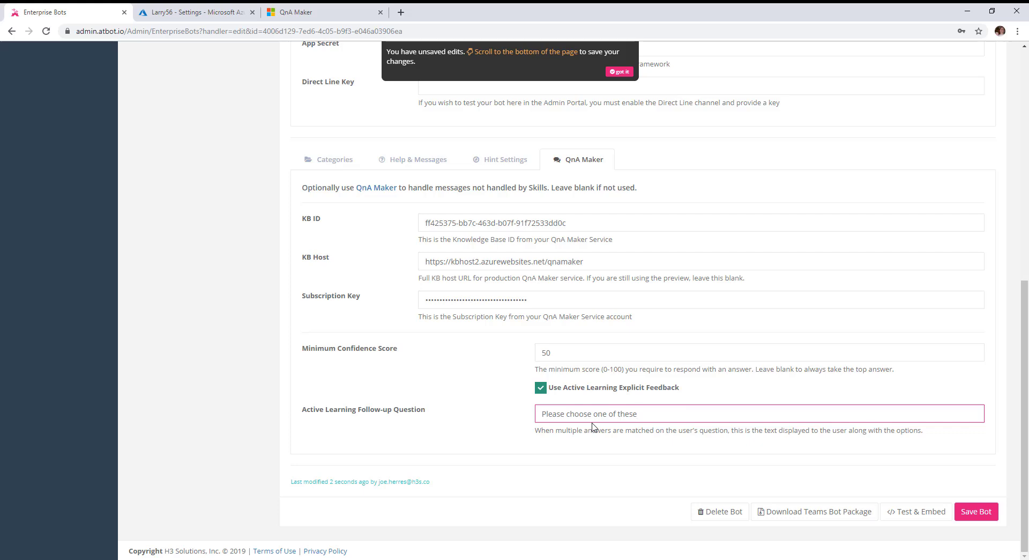
pyautogui.write('.')
pyautogui.click(980, 514)
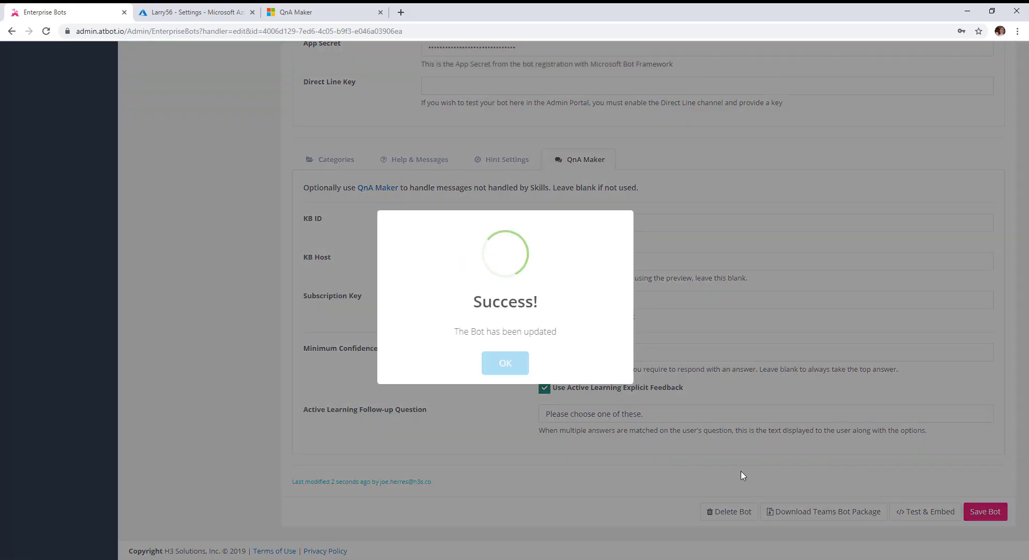
pyautogui.click(511, 370)
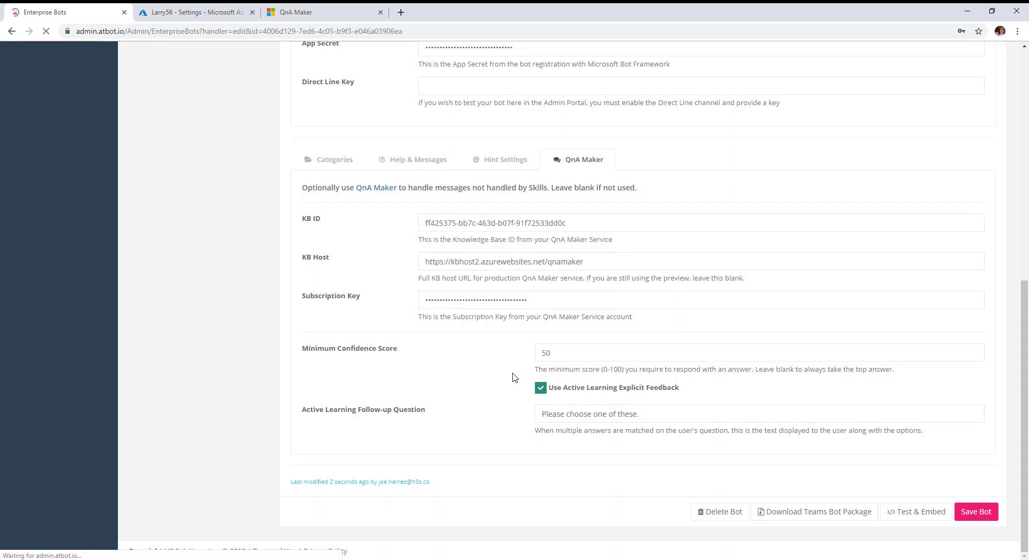
# Turn off Generate Keyword Hints in Larry's hint settings
pyautogui.scroll(-4, 708, 438)
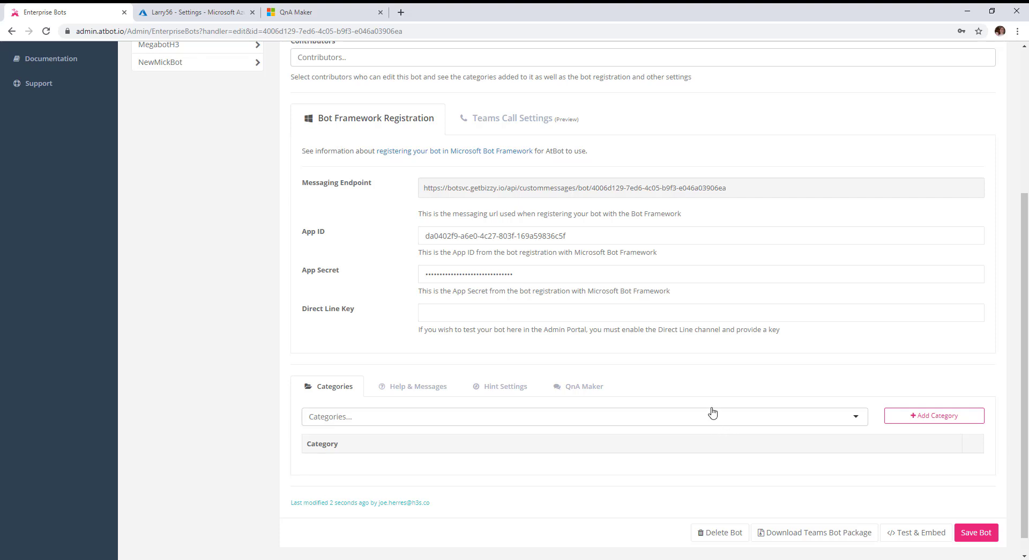
pyautogui.click(501, 390)
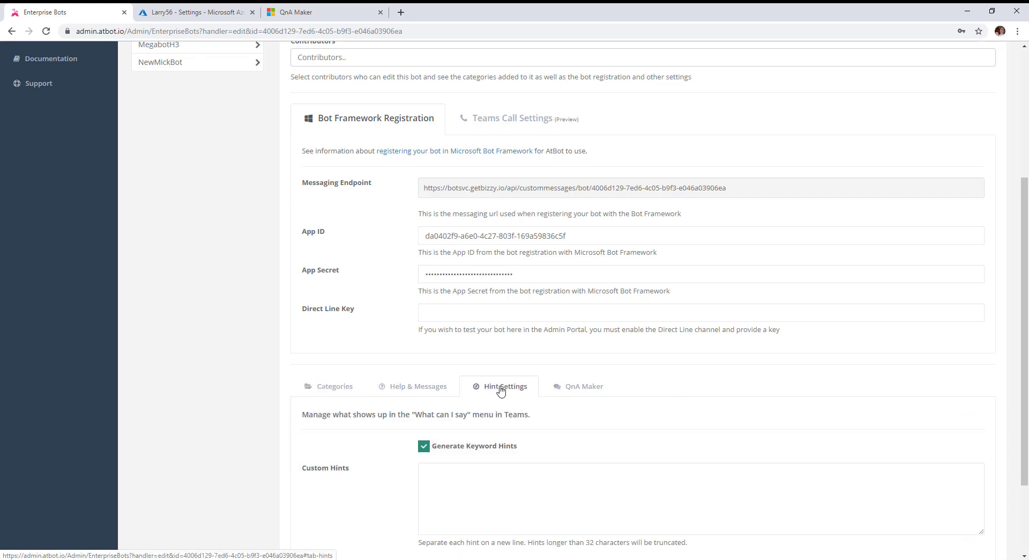
pyautogui.scroll(-1, 600, 479)
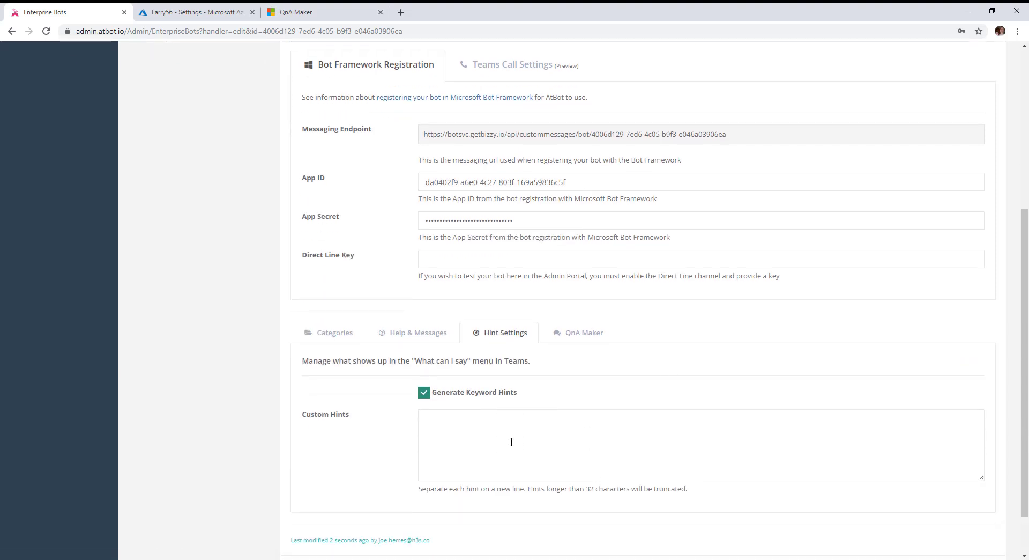
pyautogui.click(423, 395)
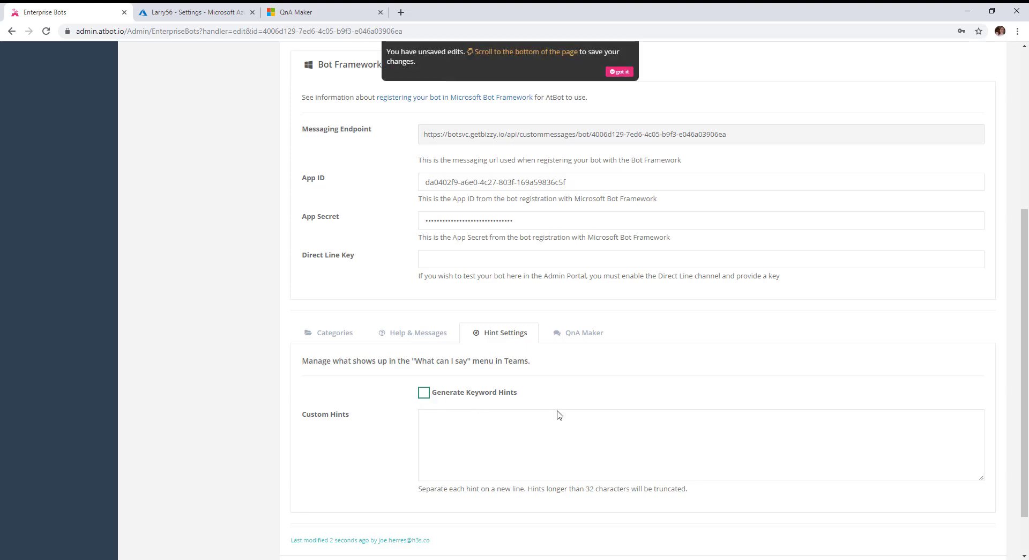
# Replace the welcome message with 'Hey, this is Larry!'
pyautogui.click(401, 337)
pyautogui.scroll(-2, 665, 402)
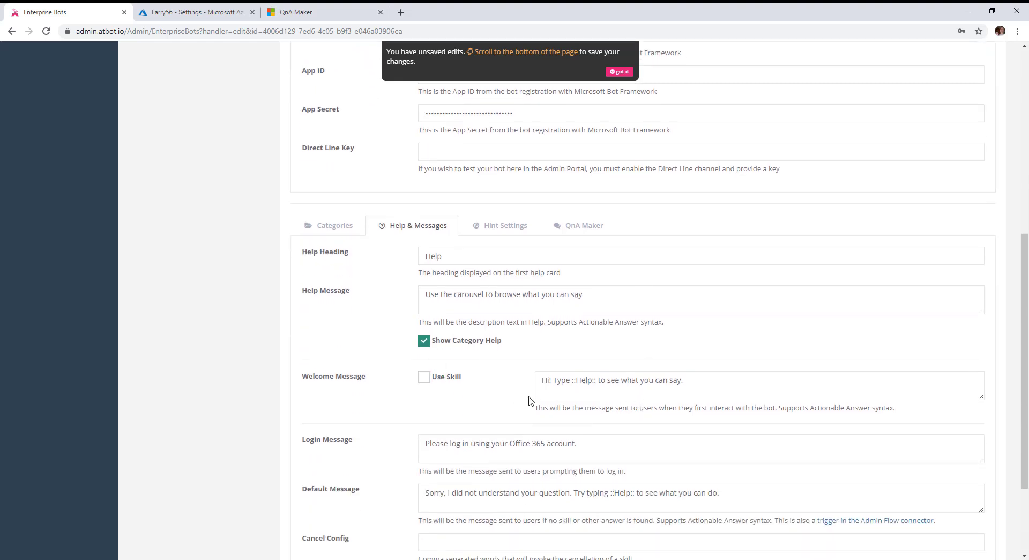
pyautogui.scroll(-1, 456, 405)
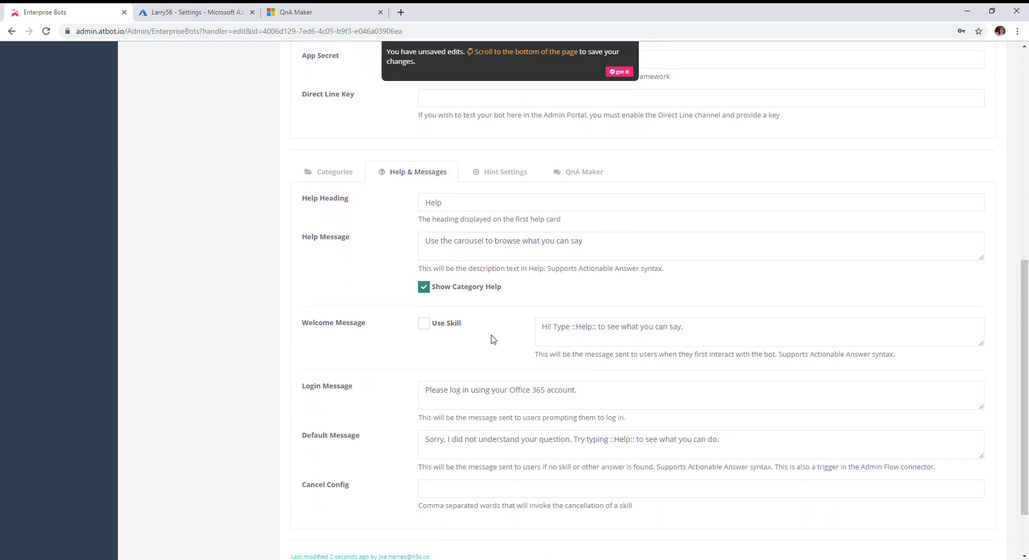
pyautogui.moveTo(695, 327); pyautogui.dragTo(536, 328)
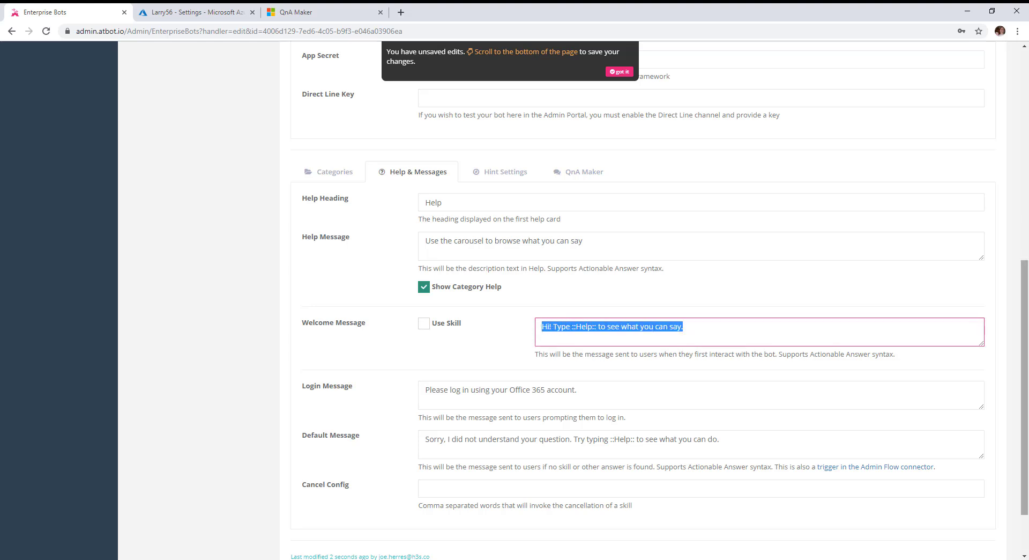
pyautogui.write('Hey, this is Larry!')
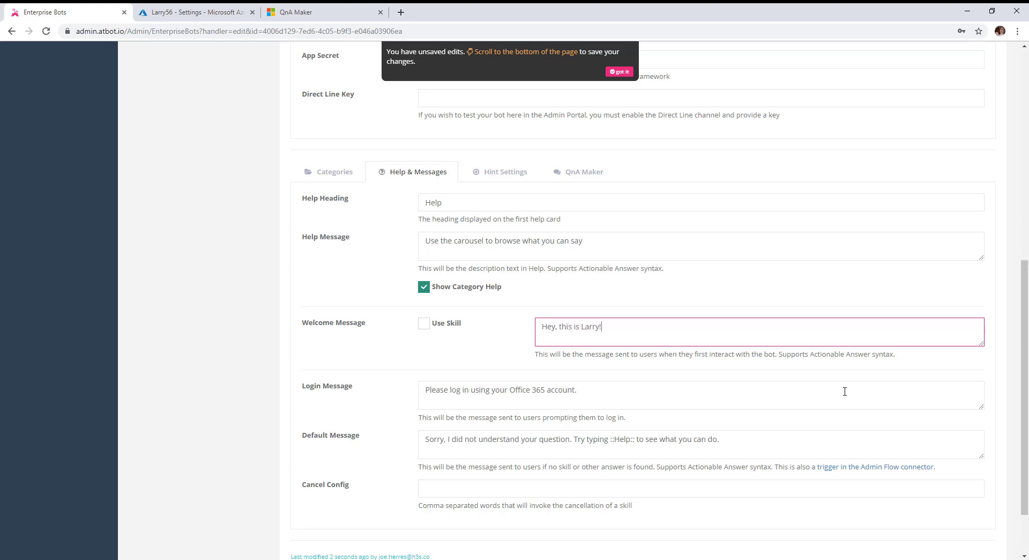
# Save Larry's bot settings and confirm the success message
pyautogui.scroll(-1, 467, 361)
pyautogui.scroll(-2, 477, 375)
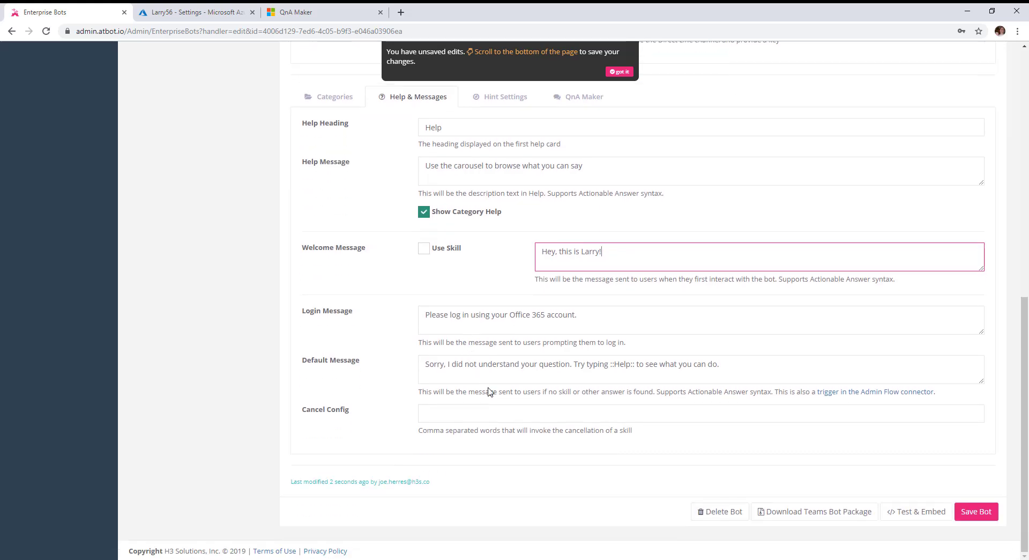
pyautogui.click(977, 512)
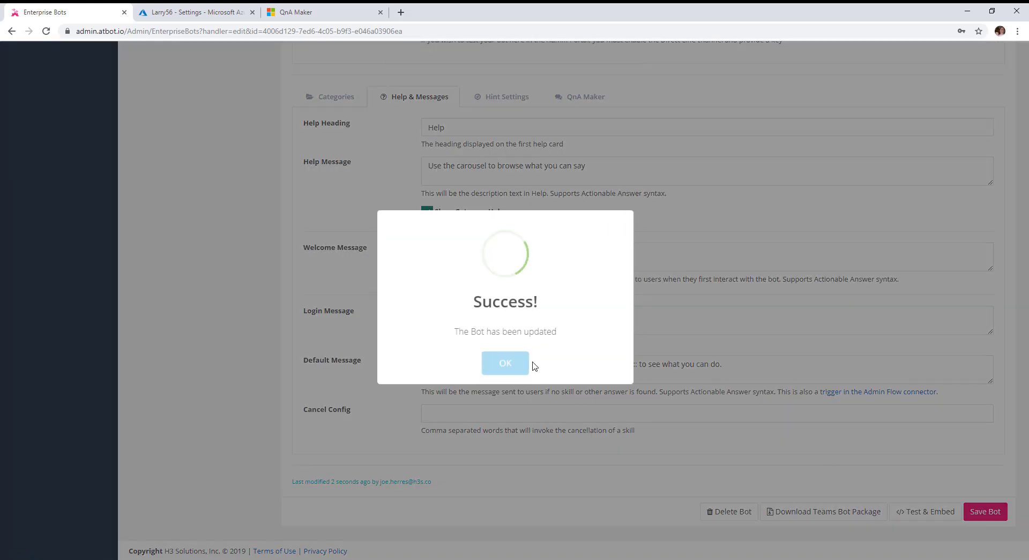
pyautogui.click(521, 365)
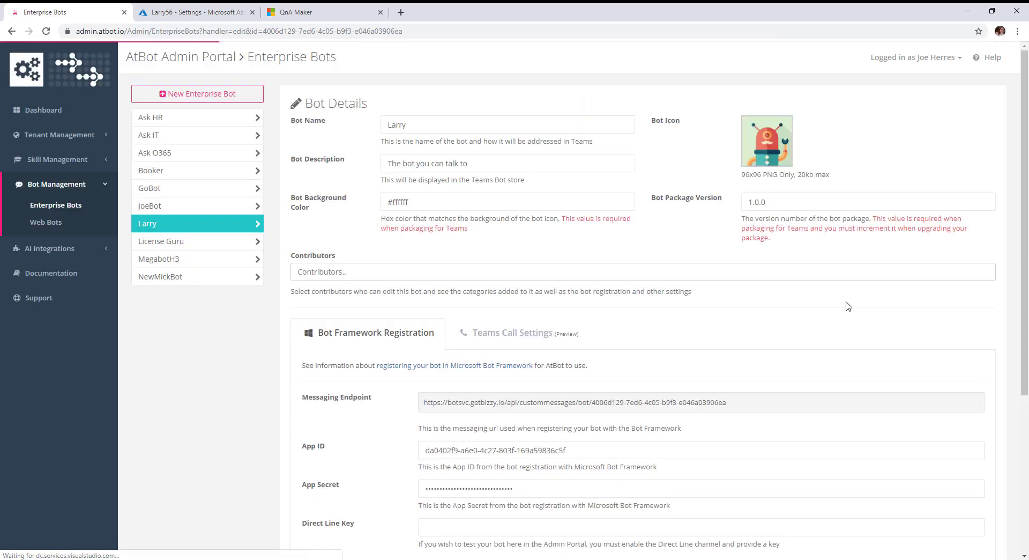
# Download Larry's Teams bot package zip and switch to Microsoft Teams
pyautogui.scroll(-4, 735, 347)
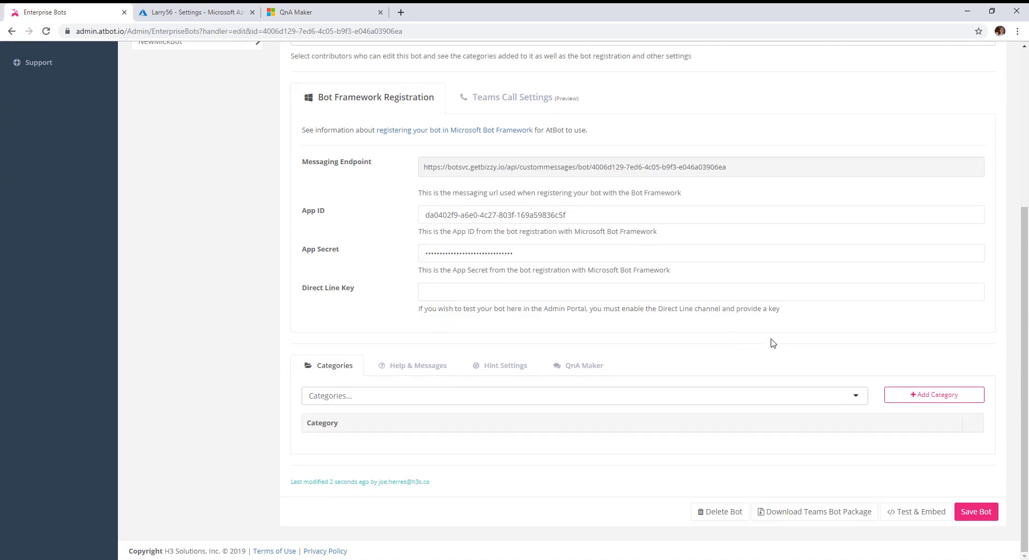
pyautogui.click(799, 520)
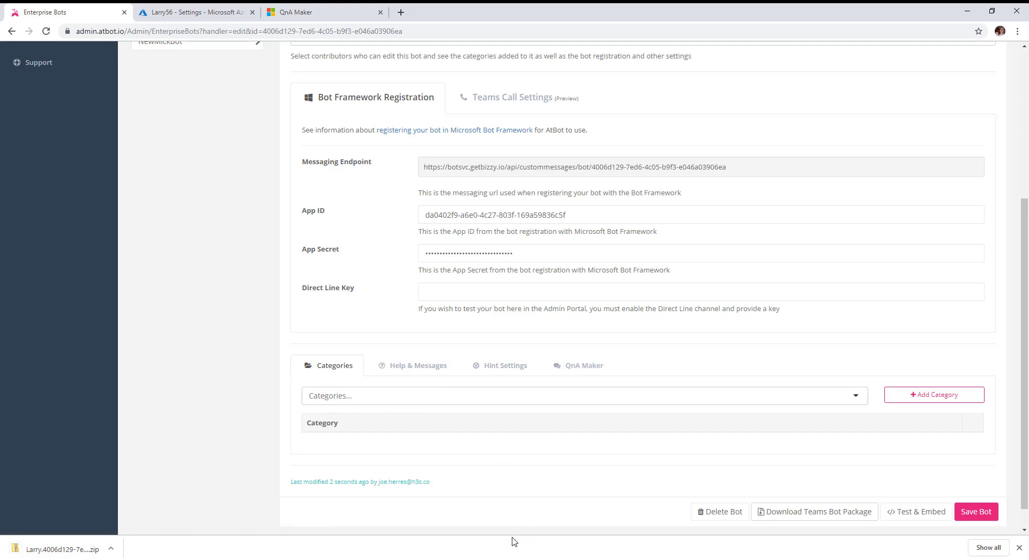
pyautogui.click(512, 559)
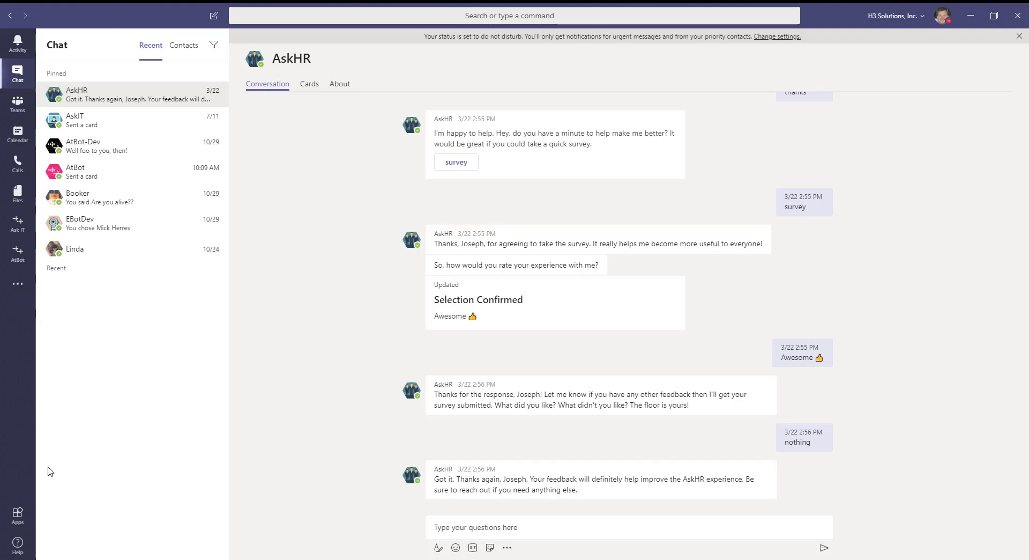
# Upload the downloaded Larry zip as a custom app for H3 Solutions, Inc
pyautogui.click(17, 517)
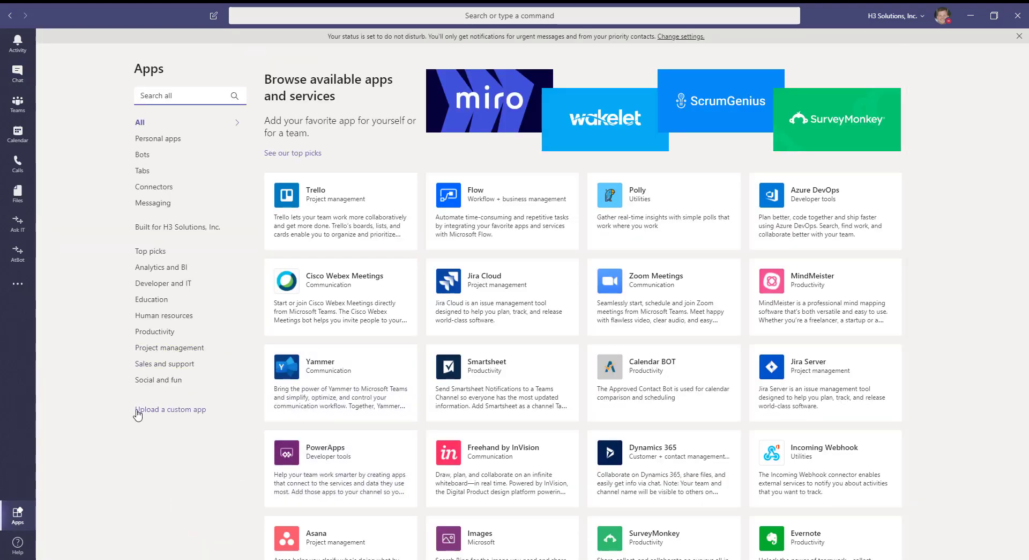
pyautogui.click(163, 411)
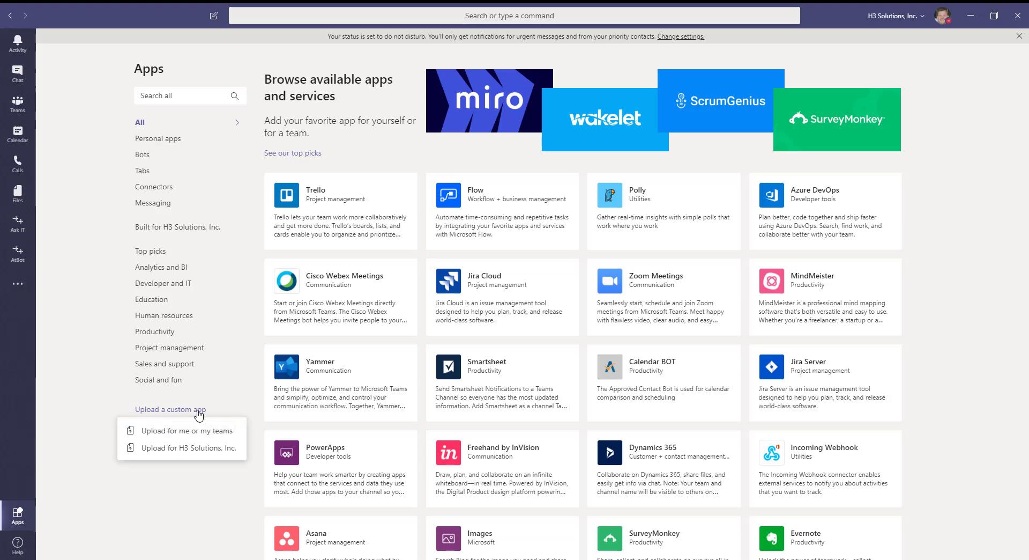
pyautogui.click(184, 453)
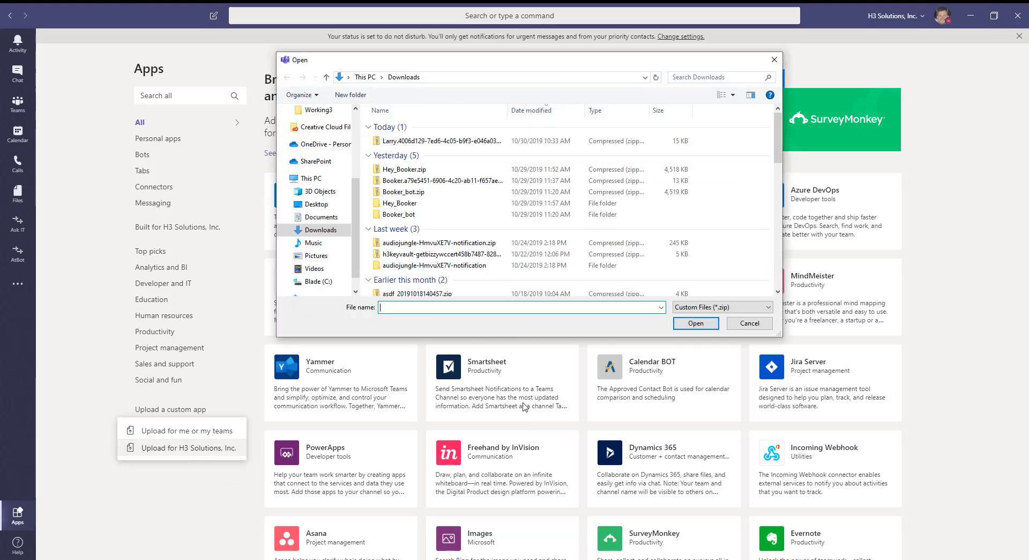
pyautogui.doubleClick(424, 142)
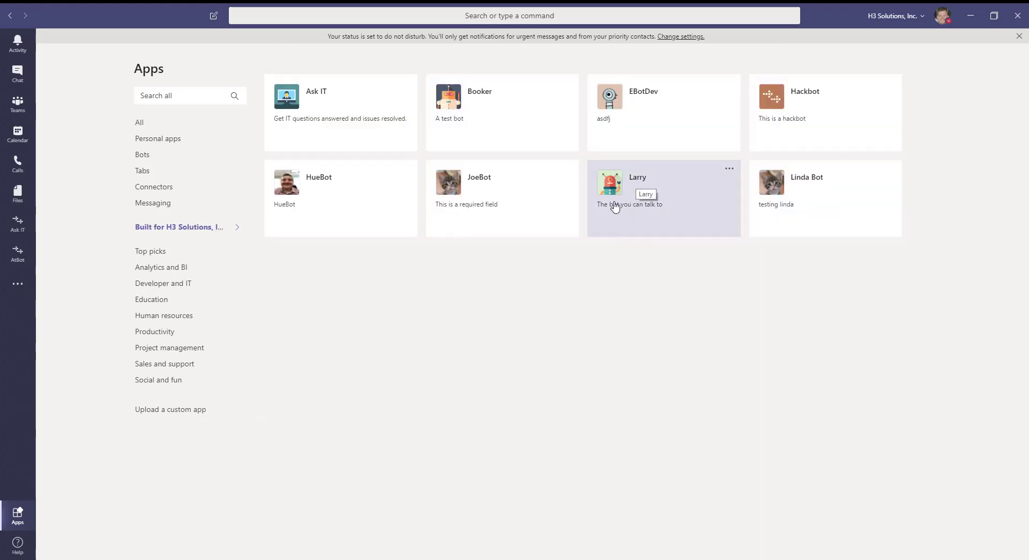
# Add the Larry app and send it a hello message
pyautogui.click(640, 190)
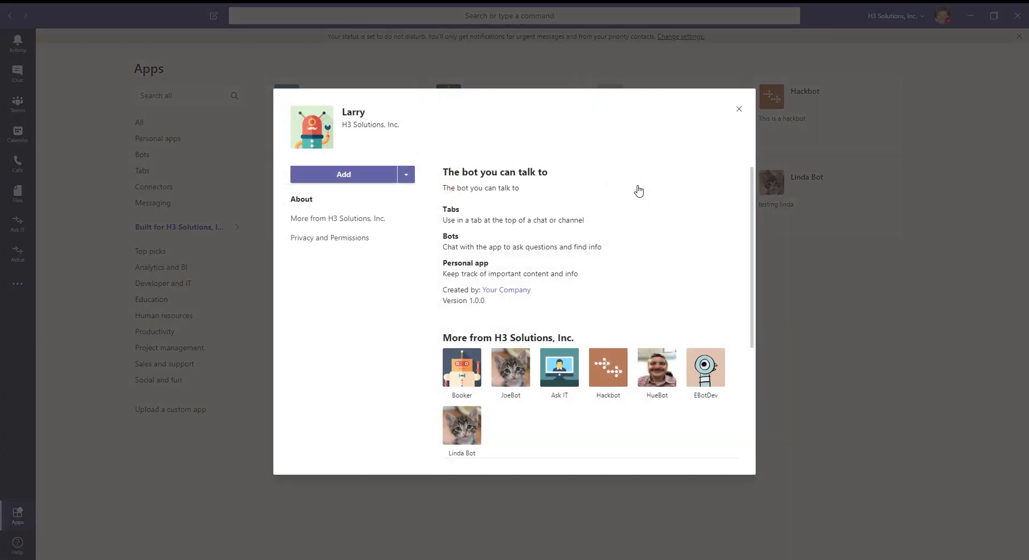
pyautogui.click(353, 177)
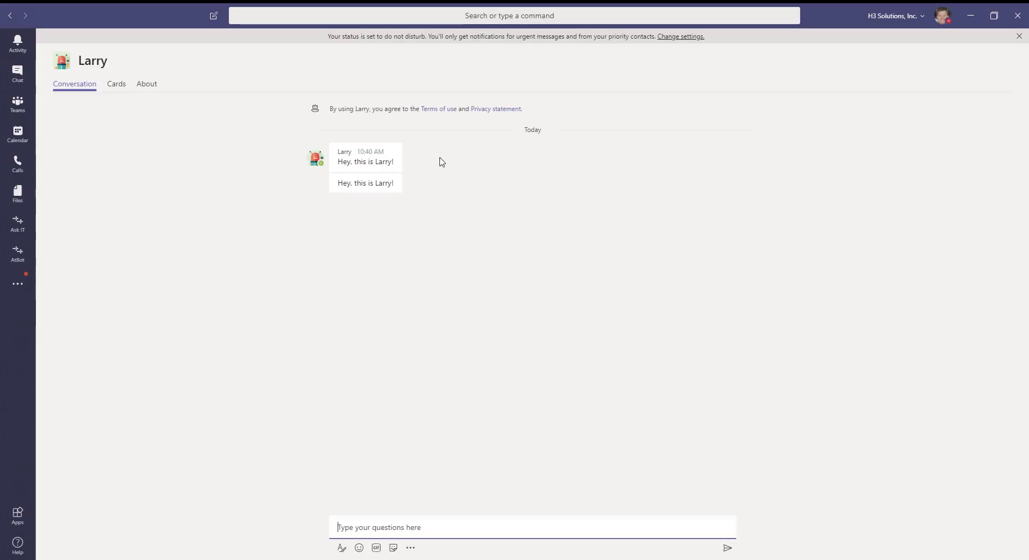
pyautogui.click(399, 527)
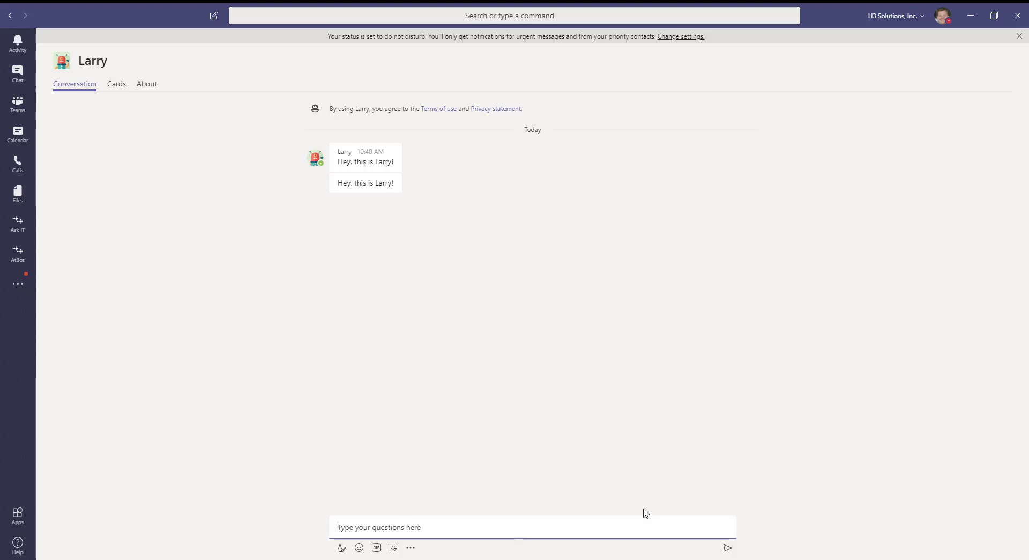
pyautogui.write('hello')
pyautogui.press('Return')
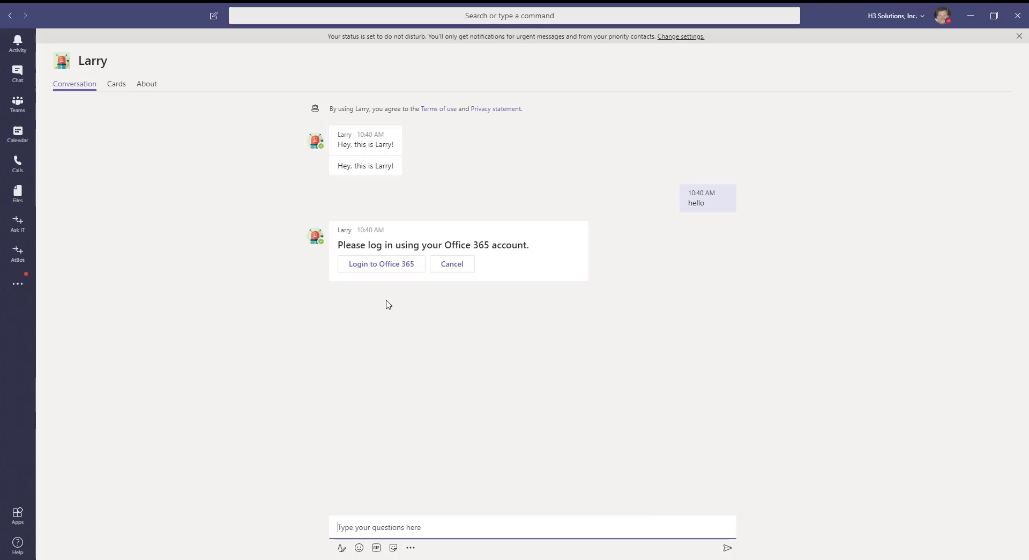
# Sign Larry in to Office 365 with the existing account and ask it for help
pyautogui.click(379, 271)
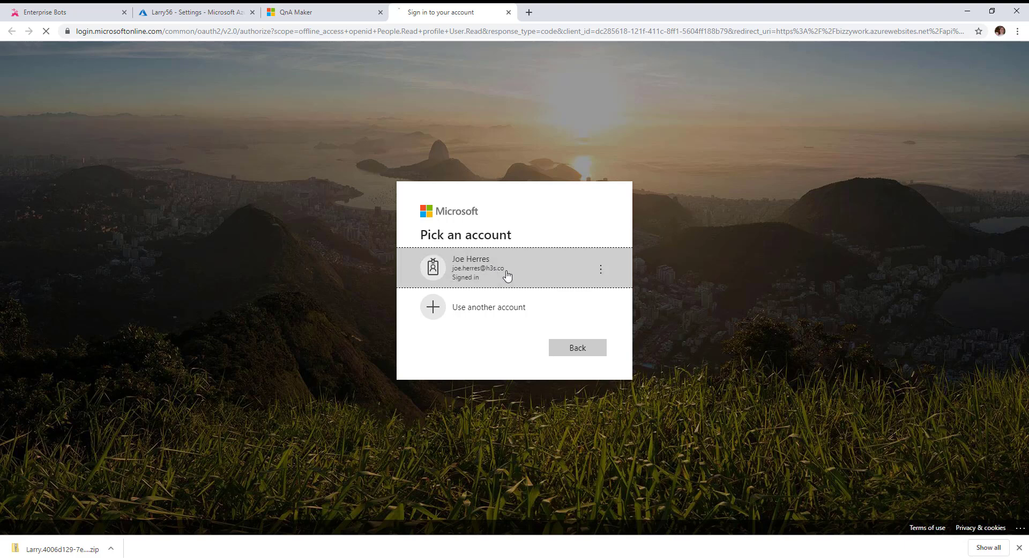
pyautogui.click(506, 274)
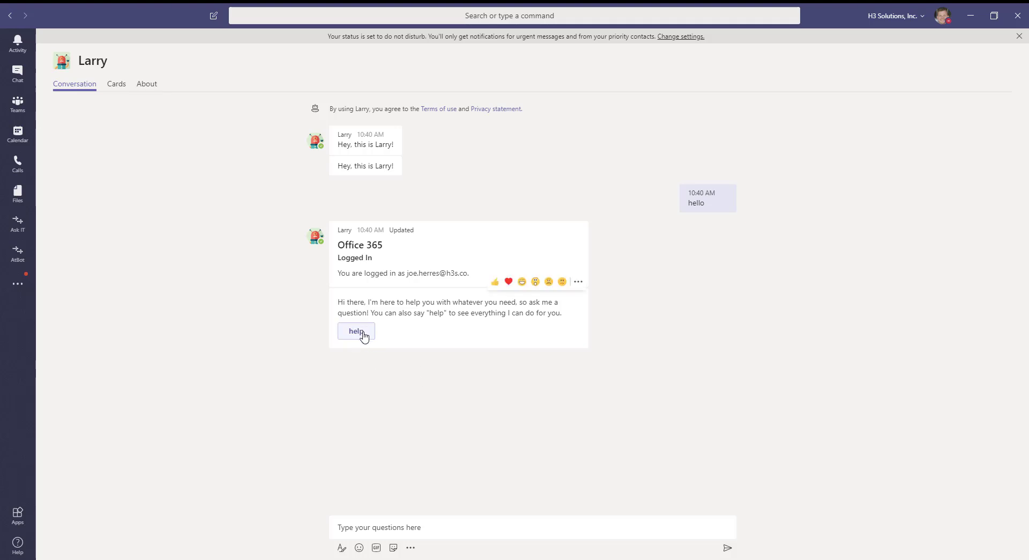
pyautogui.click(363, 335)
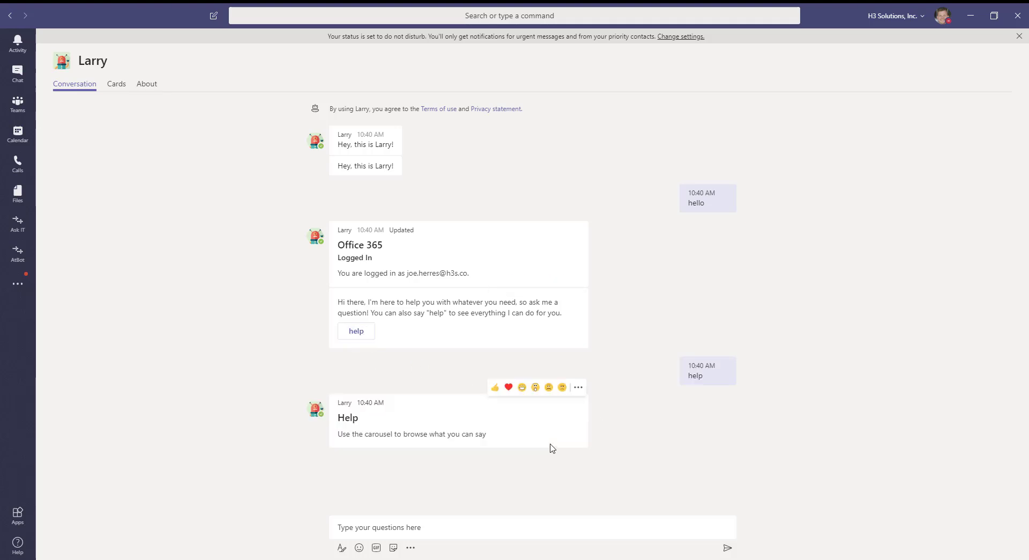
# Ask Larry 'how are you?' and 'is the sky blue?', then answer 'Yes, I am looking up'
pyautogui.click(438, 524)
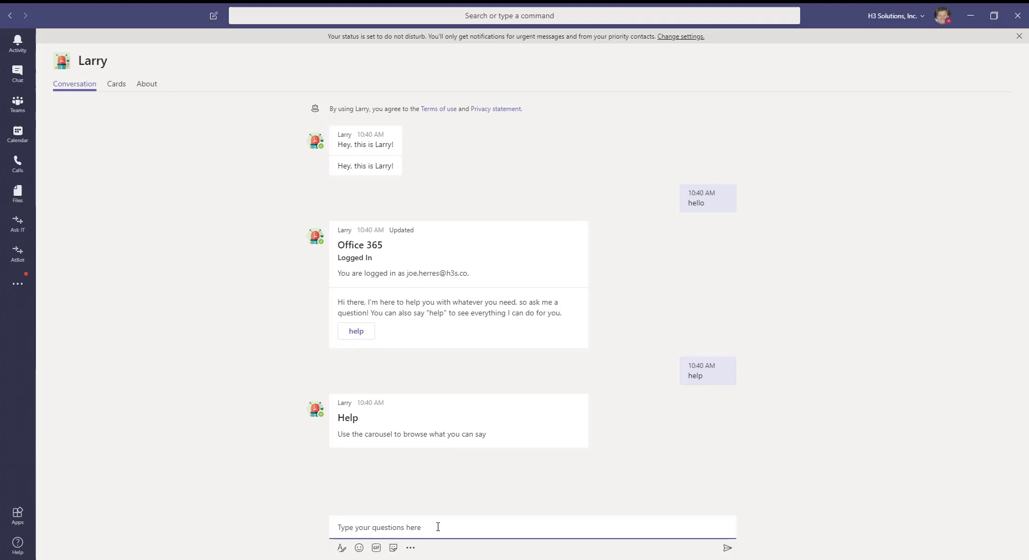
pyautogui.write('how are you?')
pyautogui.press('Return')
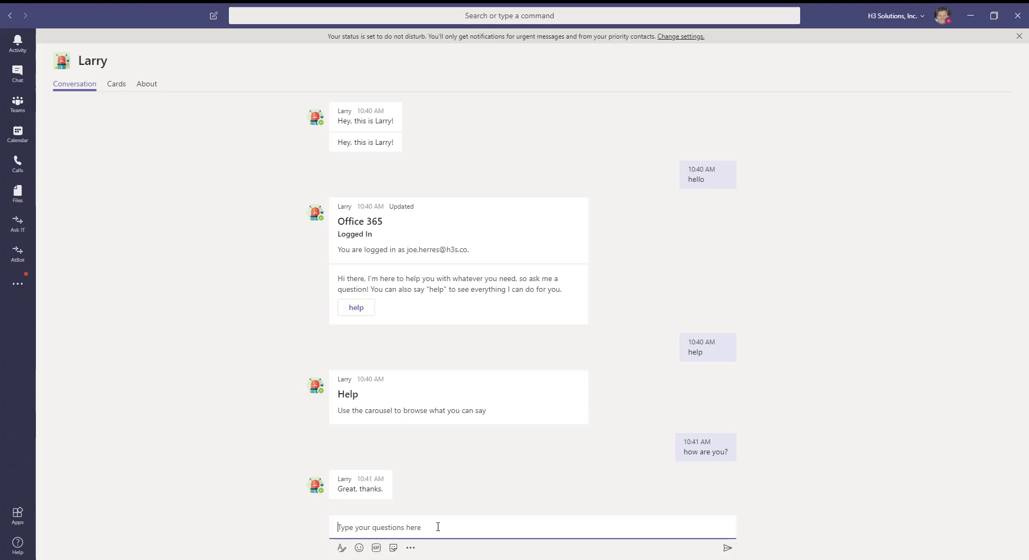
pyautogui.write('is the sky blue?')
pyautogui.press('Return')
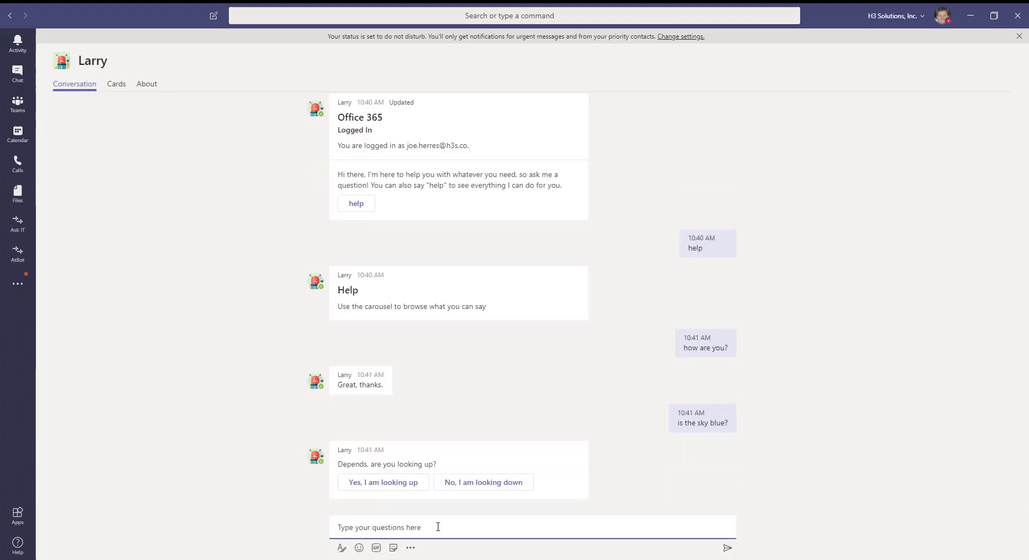
pyautogui.click(400, 482)
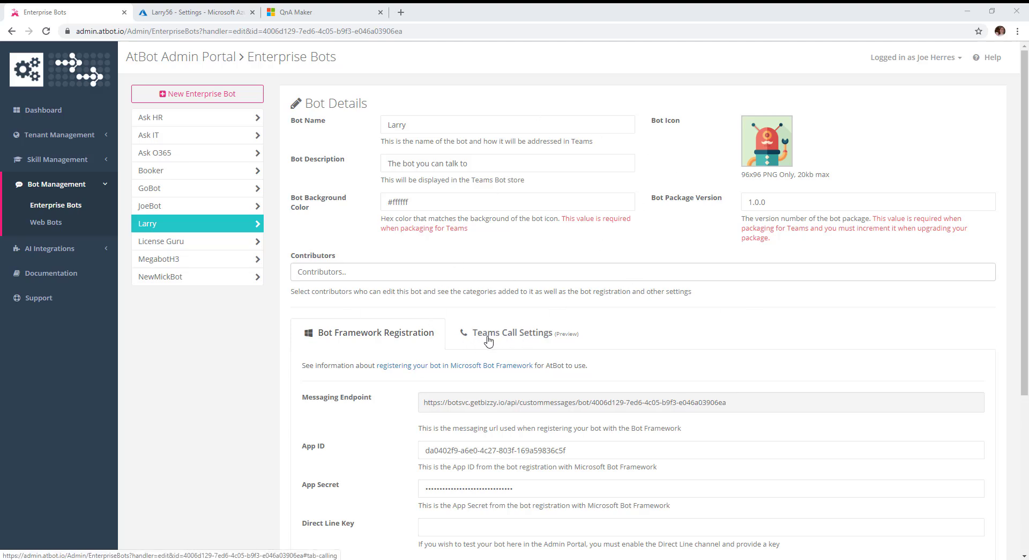
# In Teams Call Settings, enable Teams calls for Larry and select the Webhook Endpoint URL to copy
pyautogui.click(513, 334)
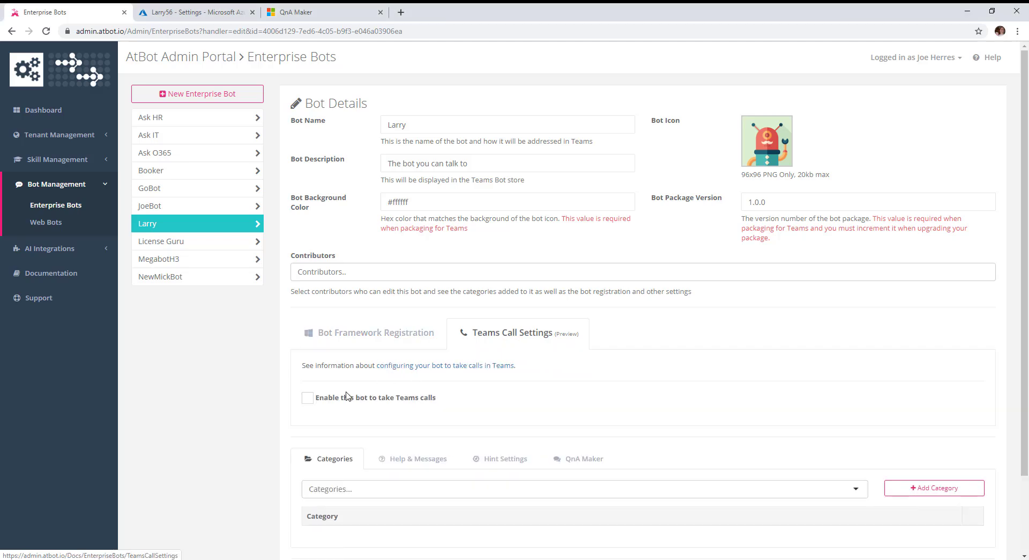
pyautogui.click(307, 399)
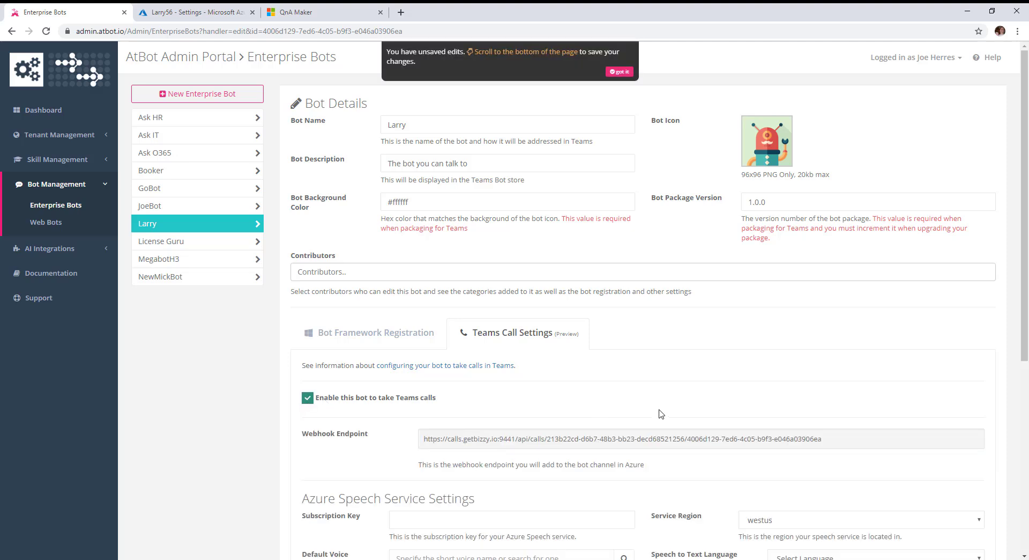
pyautogui.moveTo(828, 439); pyautogui.dragTo(424, 438)
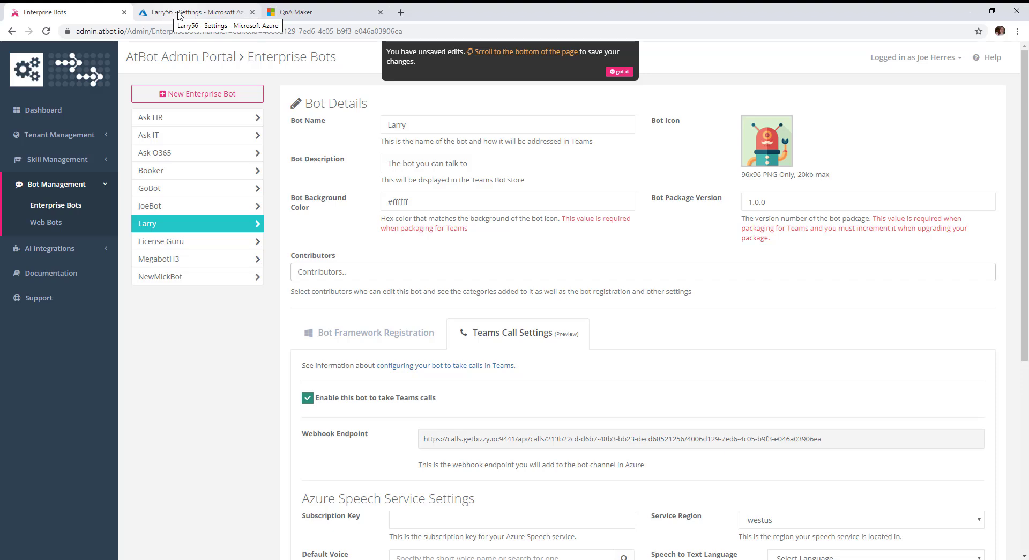
# Enable calling on Larry56's Microsoft Teams channel with the pasted calls.getbizzy.io webhook, and save
pyautogui.click(179, 15)
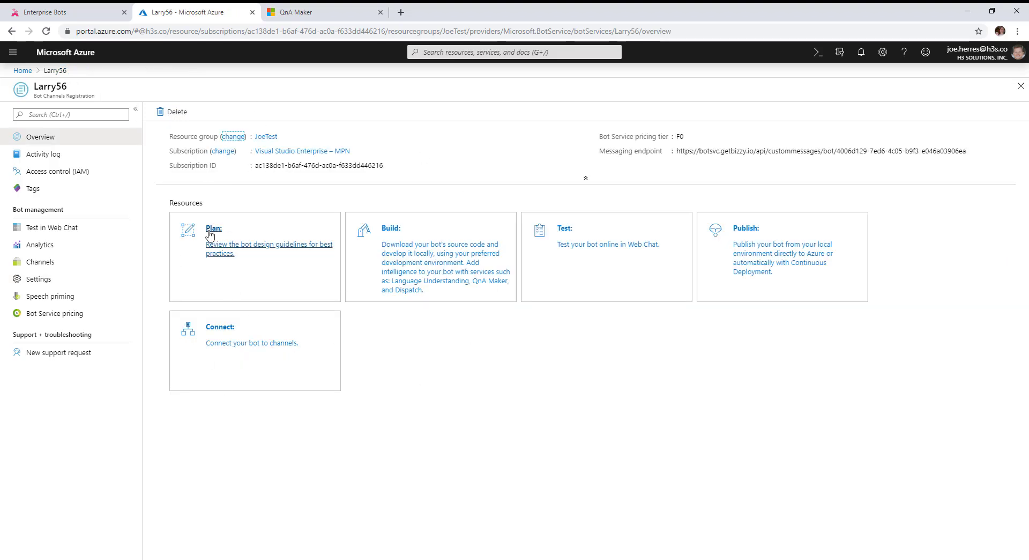
pyautogui.click(37, 266)
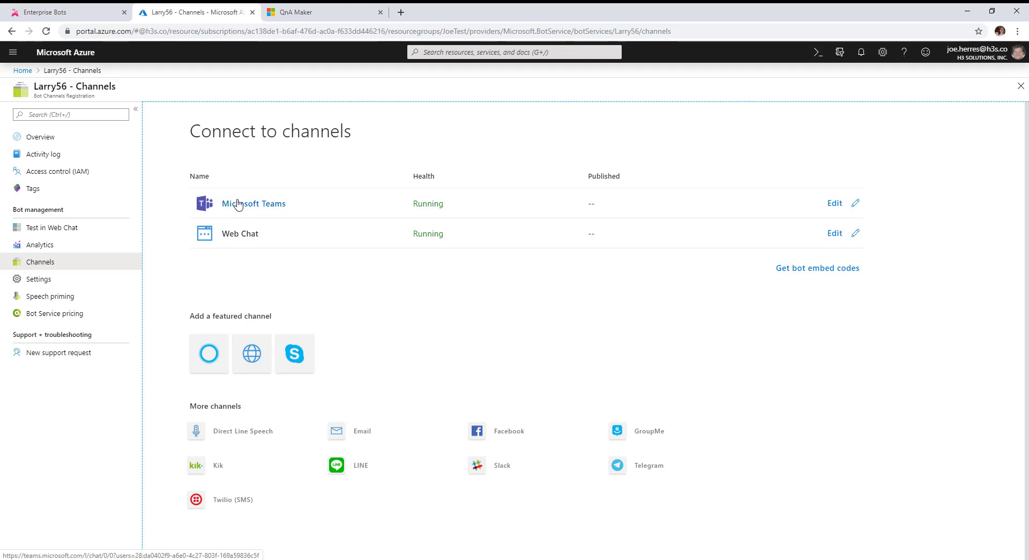
pyautogui.click(840, 203)
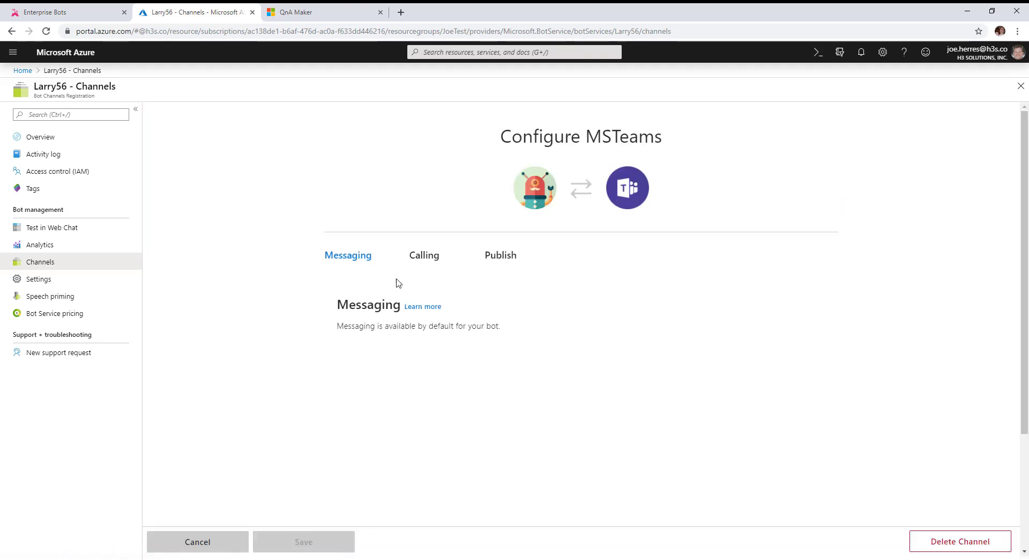
pyautogui.click(419, 257)
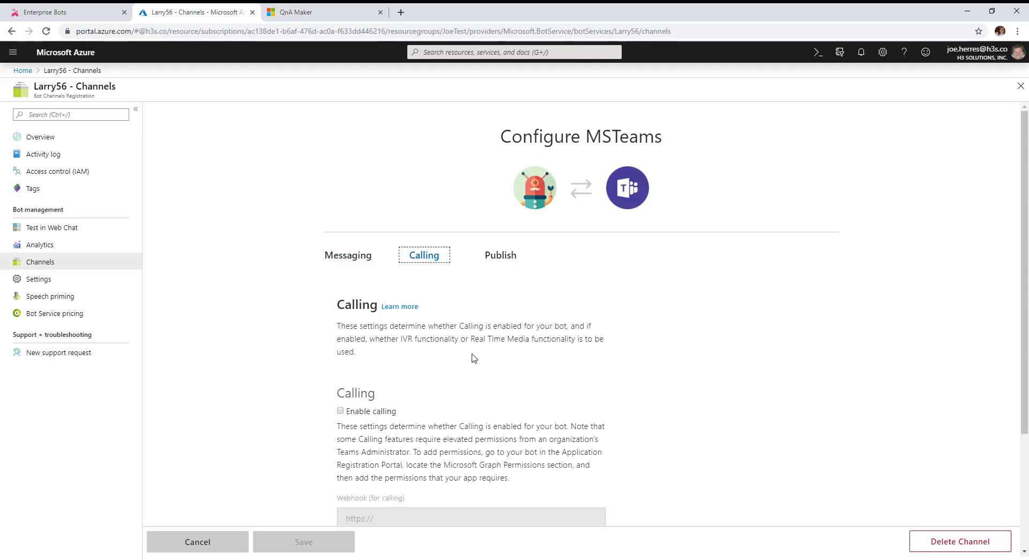
pyautogui.scroll(-1, 474, 358)
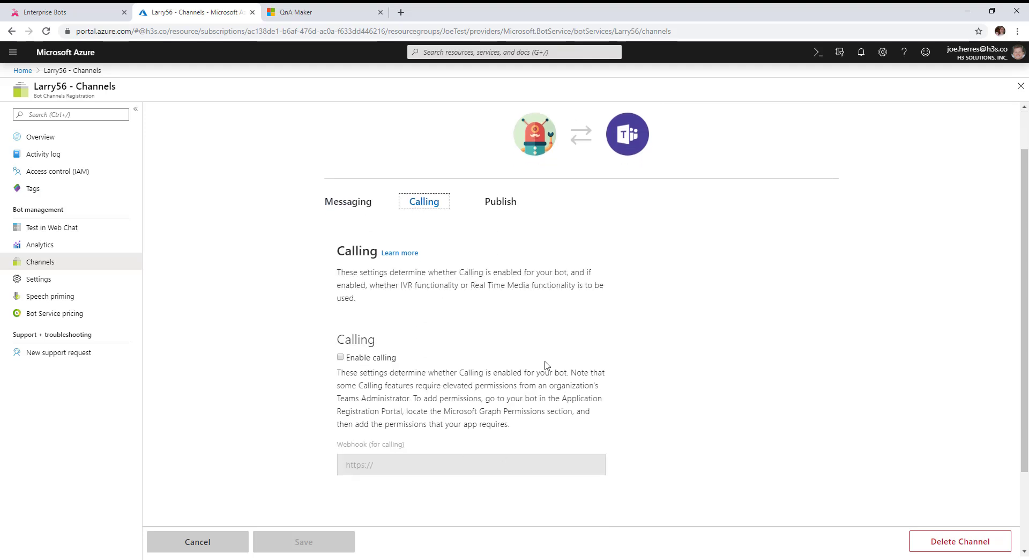
pyautogui.click(340, 358)
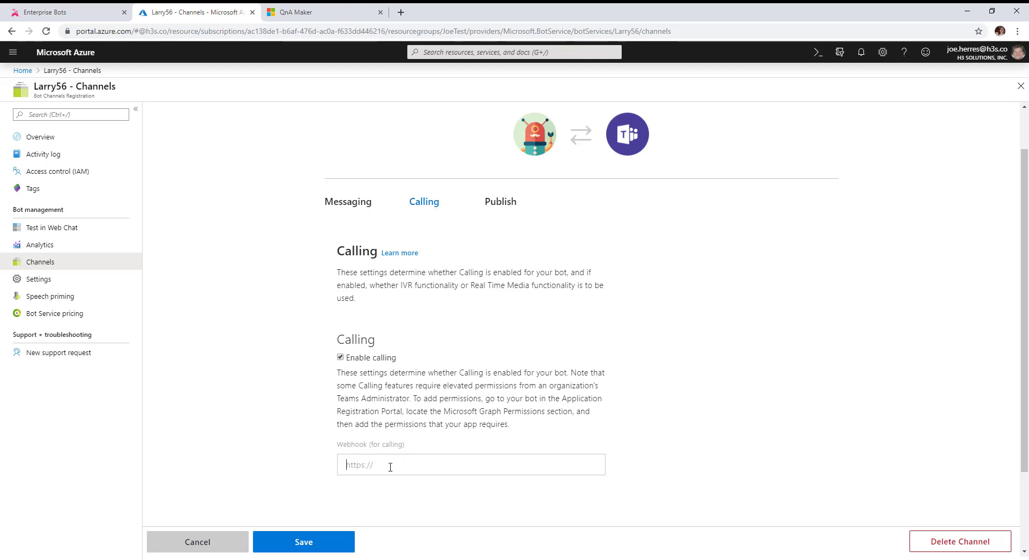
pyautogui.hotkey('ctrl', 'v')
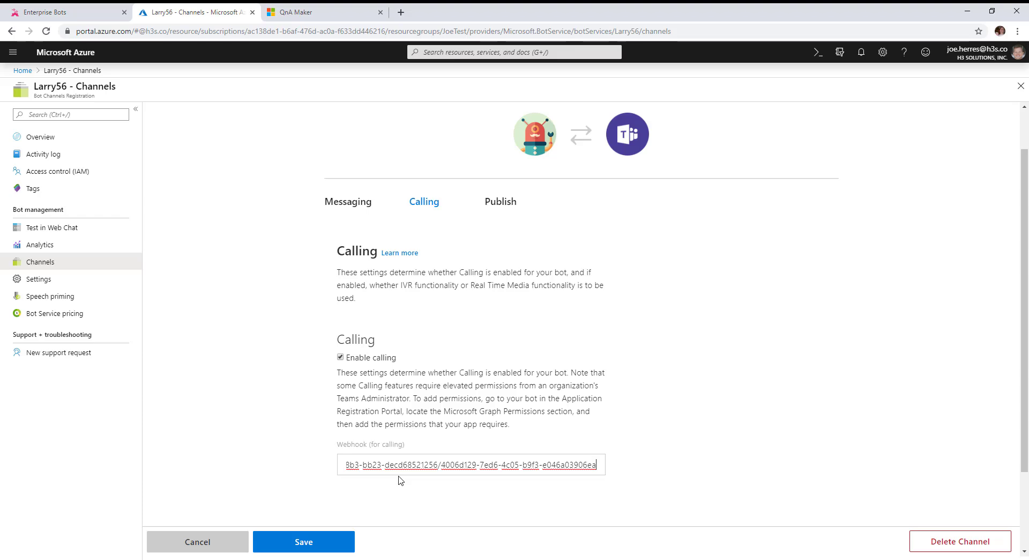
pyautogui.click(319, 543)
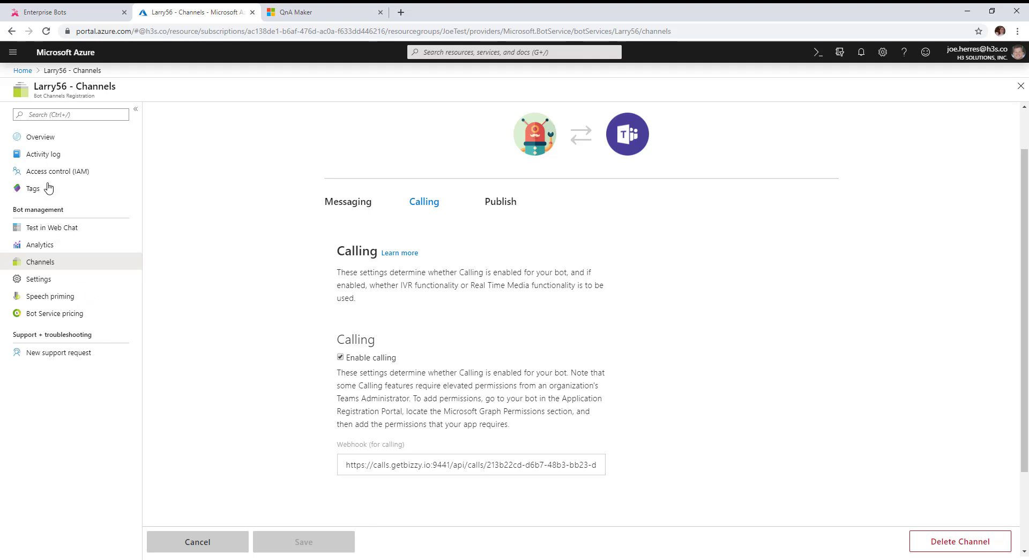
# From Larry56's app registration API permissions, start adding Microsoft Graph application permissions
pyautogui.click(35, 281)
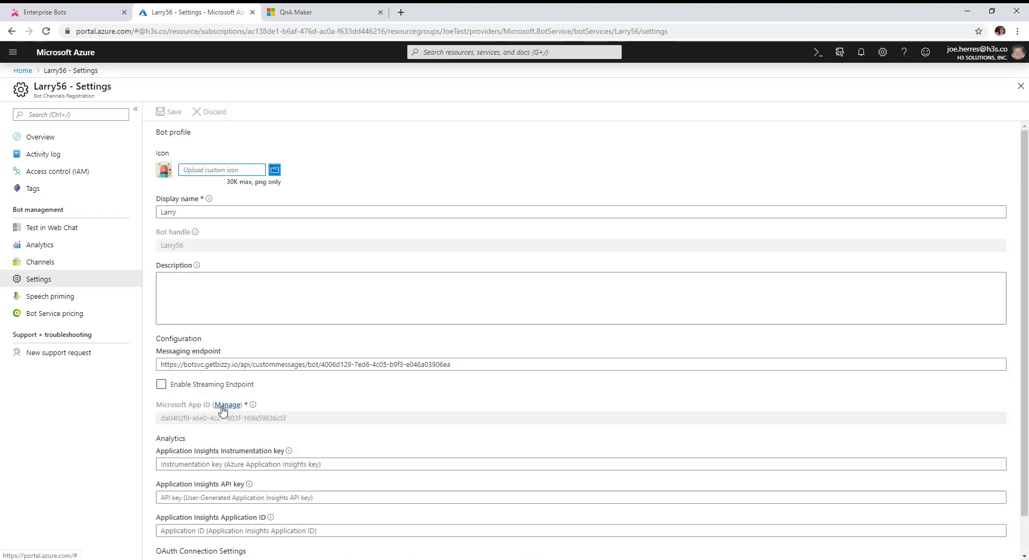
pyautogui.click(226, 405)
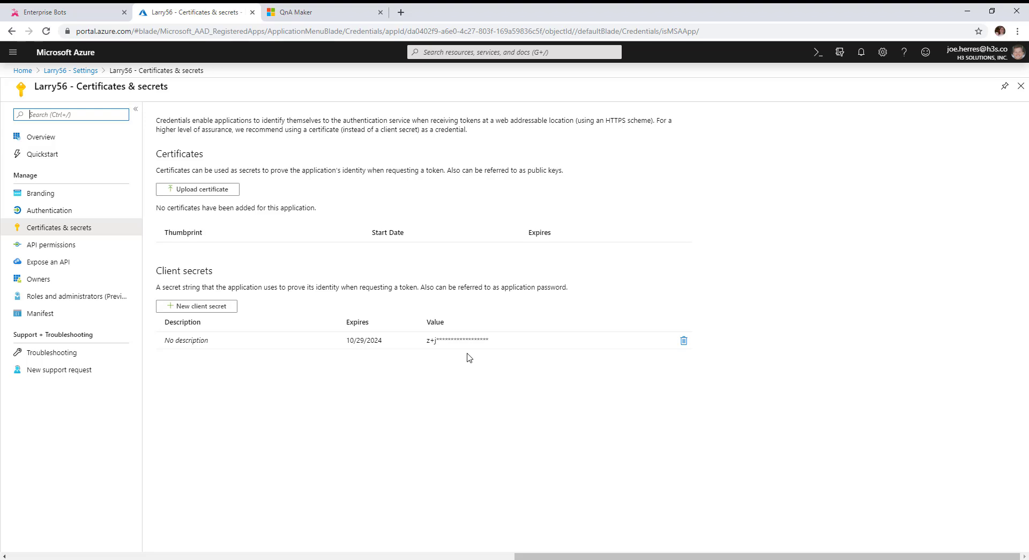
pyautogui.click(50, 250)
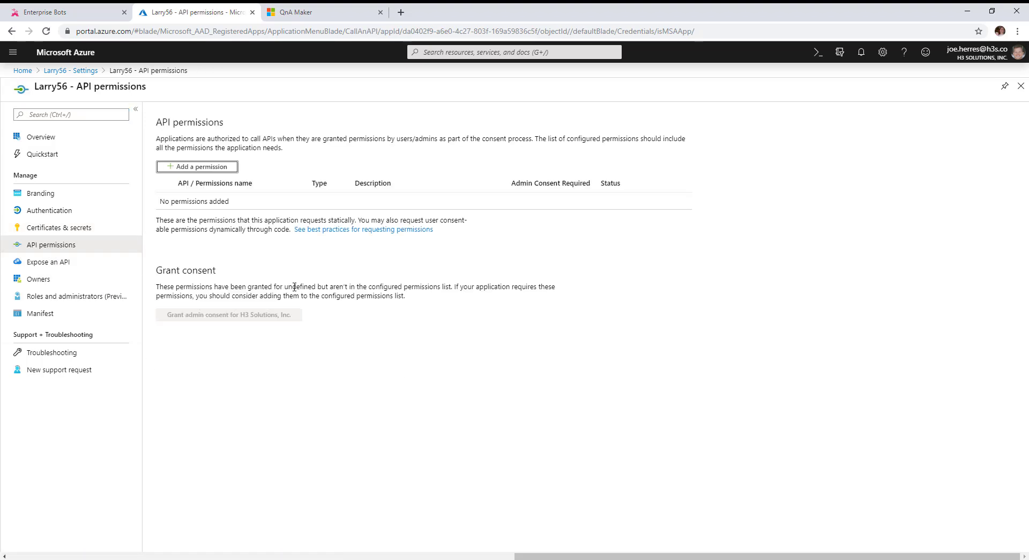
pyautogui.click(186, 167)
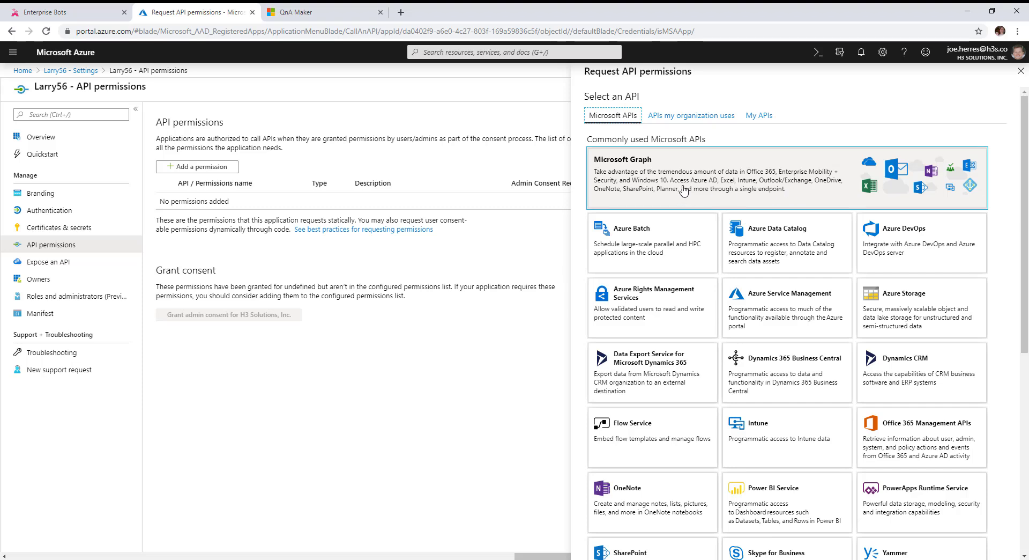
pyautogui.click(742, 188)
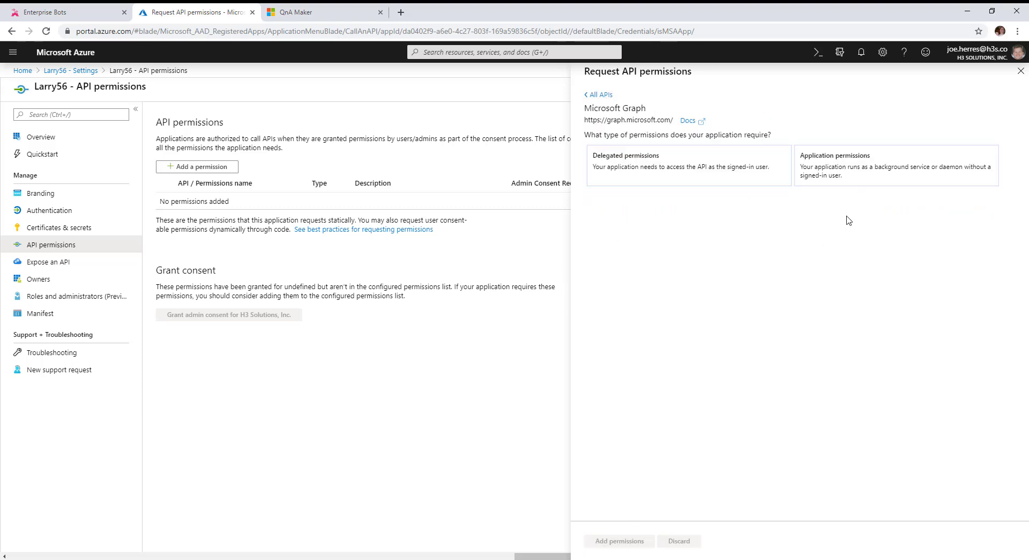
pyautogui.click(857, 177)
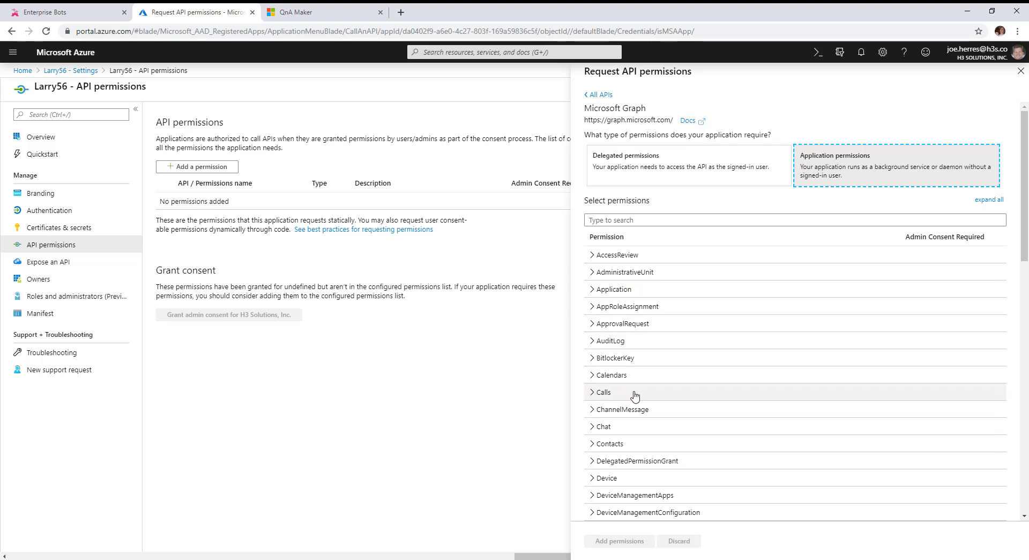
# Add Calls.AccessMedia, Initiate, InitiateGroupCall, JoinGroupCall and JoinGroupCallAsGuest (.All) permissions
pyautogui.click(593, 393)
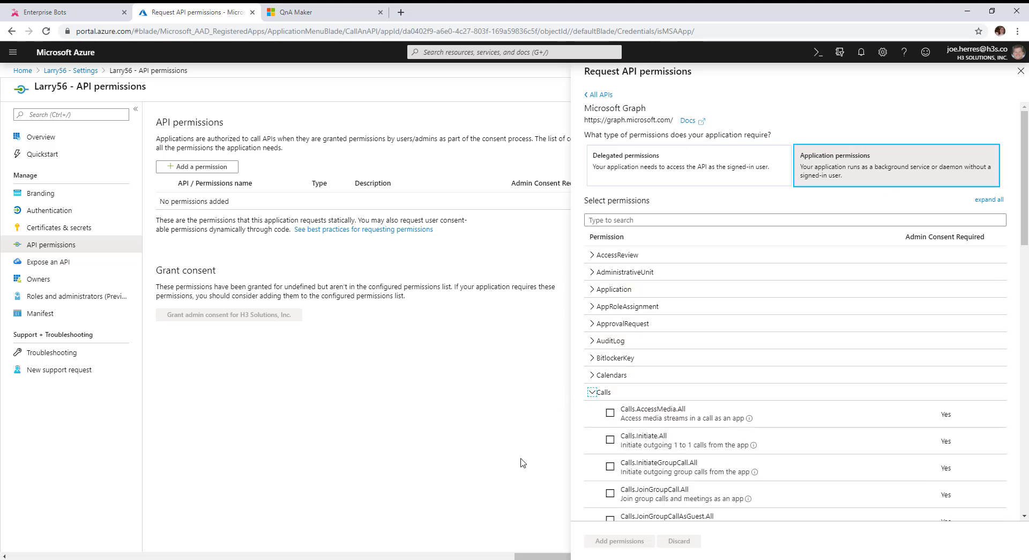
pyautogui.scroll(-1, 788, 453)
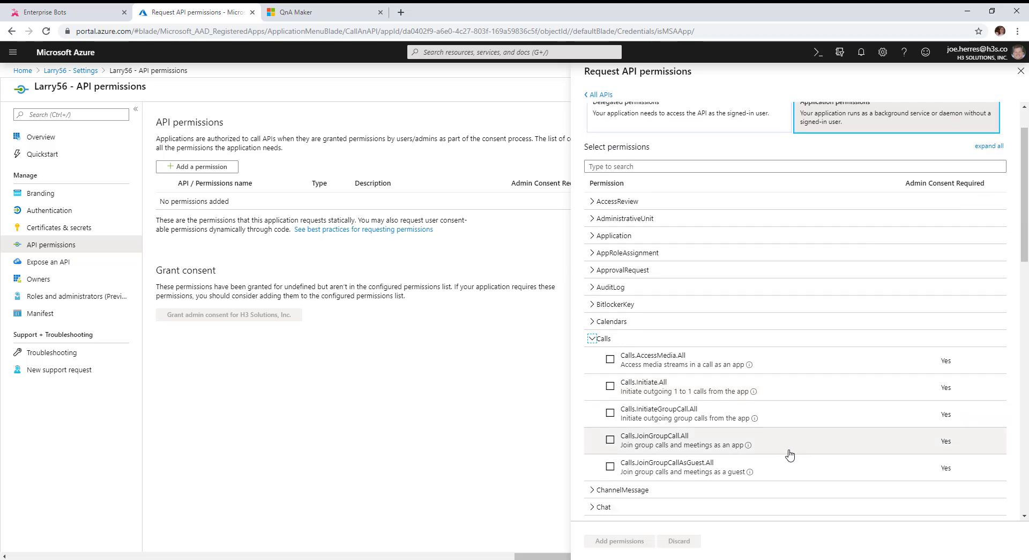
pyautogui.click(610, 358)
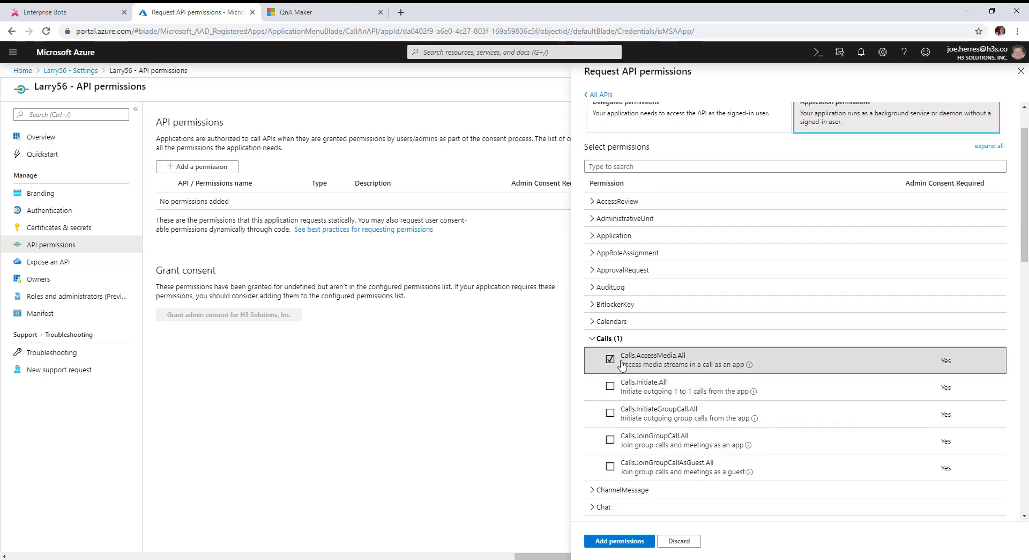
pyautogui.click(610, 386)
pyautogui.click(610, 413)
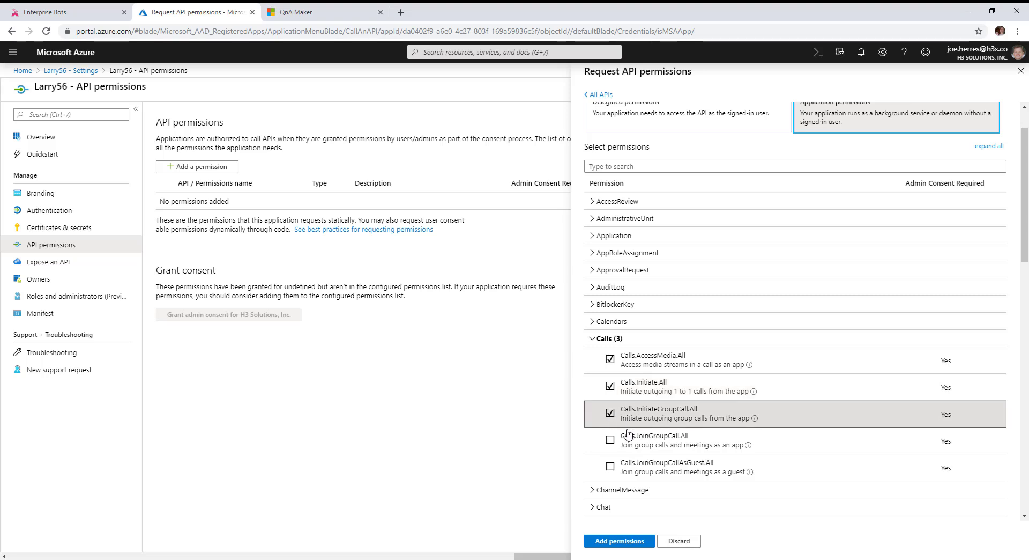
pyautogui.click(611, 440)
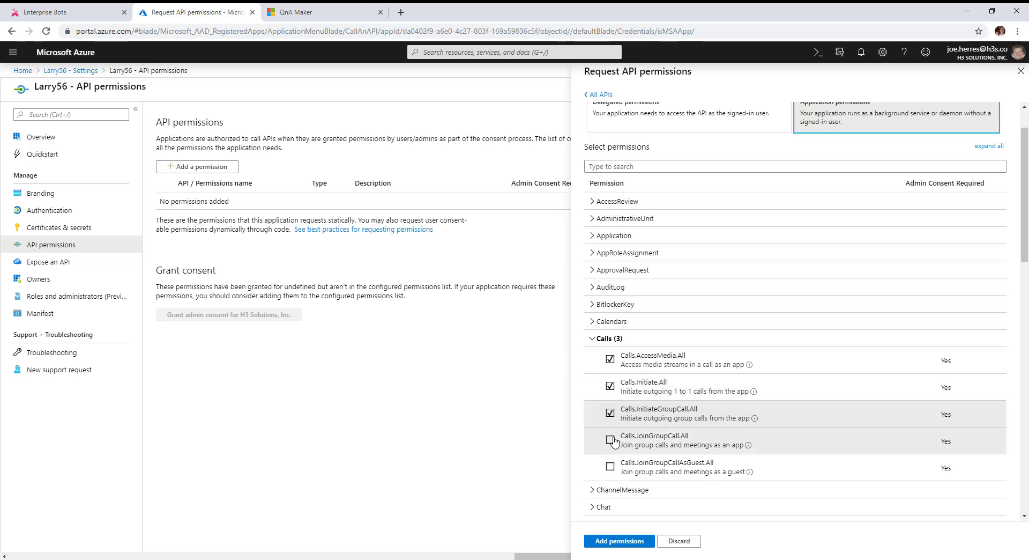
pyautogui.click(611, 467)
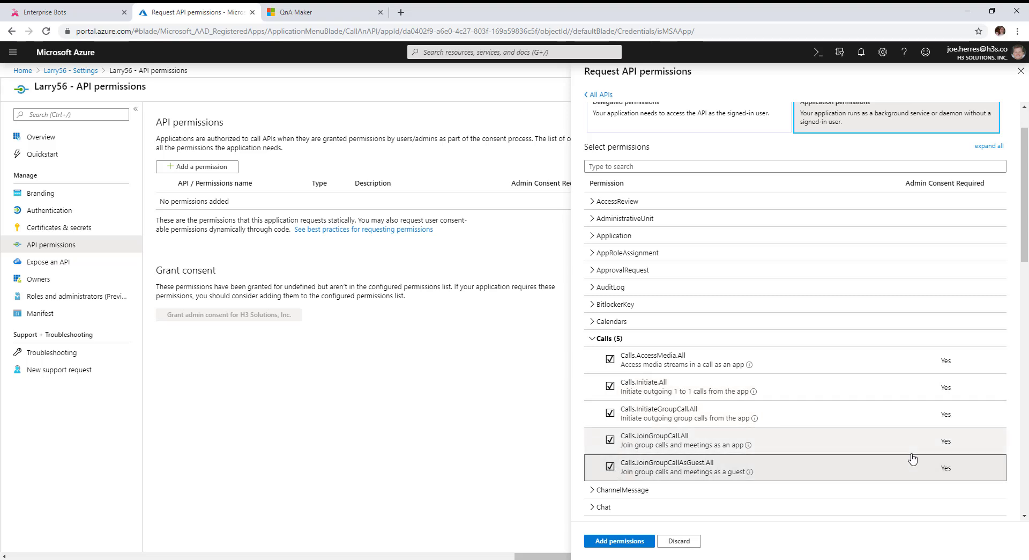
pyautogui.click(620, 540)
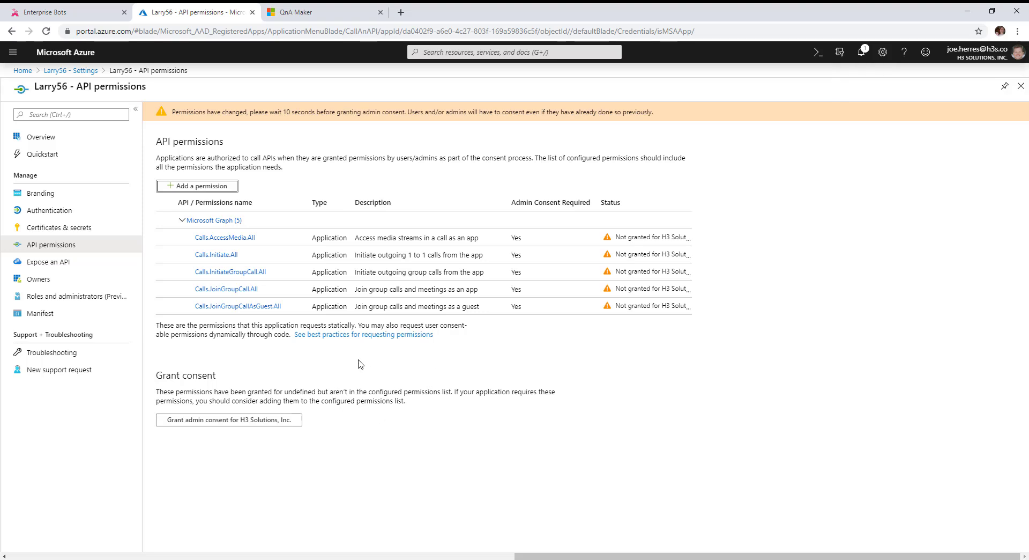
# Grant admin consent for the five Calls permissions and reload the page to confirm Granted
pyautogui.click(193, 424)
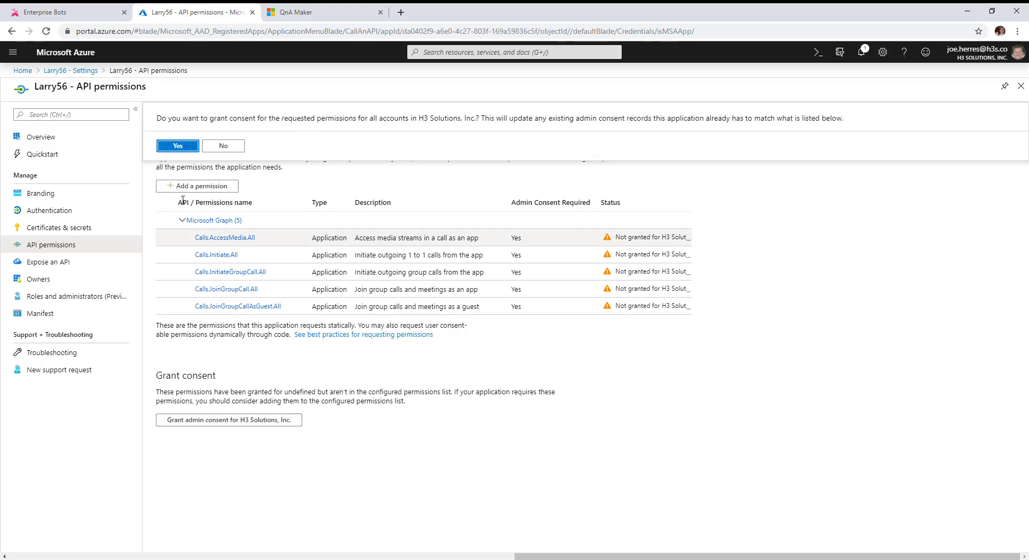
pyautogui.click(182, 148)
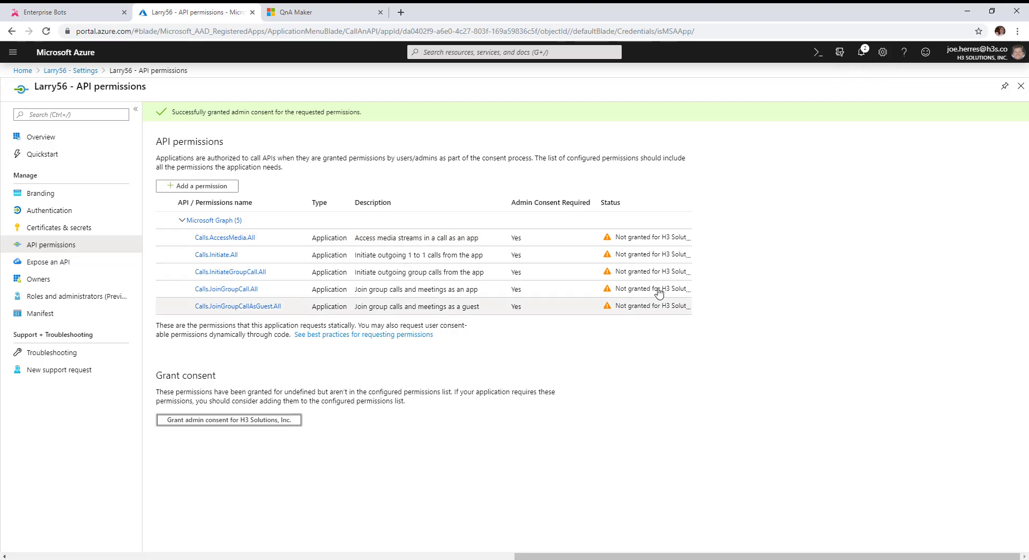
pyautogui.click(719, 30)
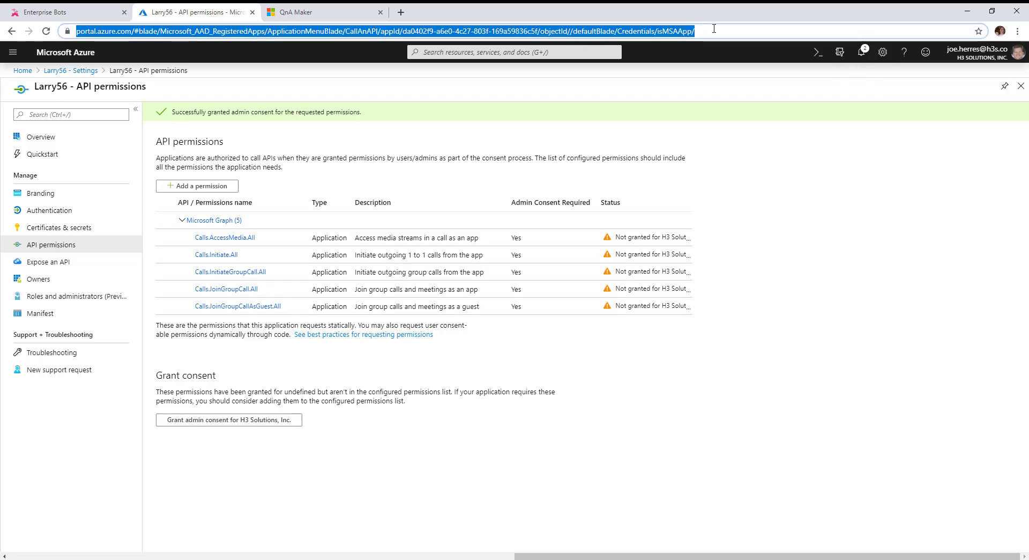
pyautogui.click(722, 30)
pyautogui.press('Return')
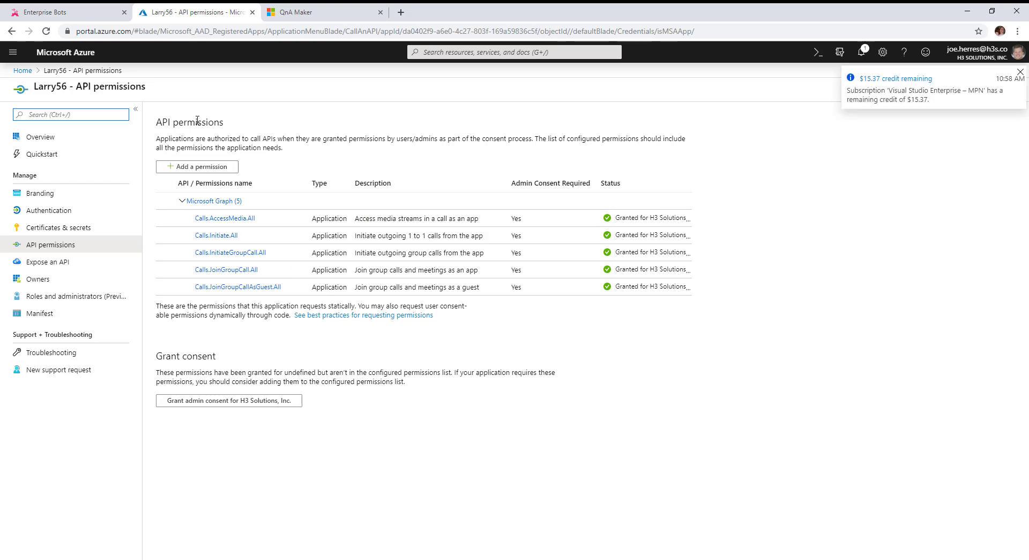
# Glance at the AtBot portal, then return to the Azure Home page
pyautogui.click(59, 13)
pyautogui.scroll(-2, 472, 365)
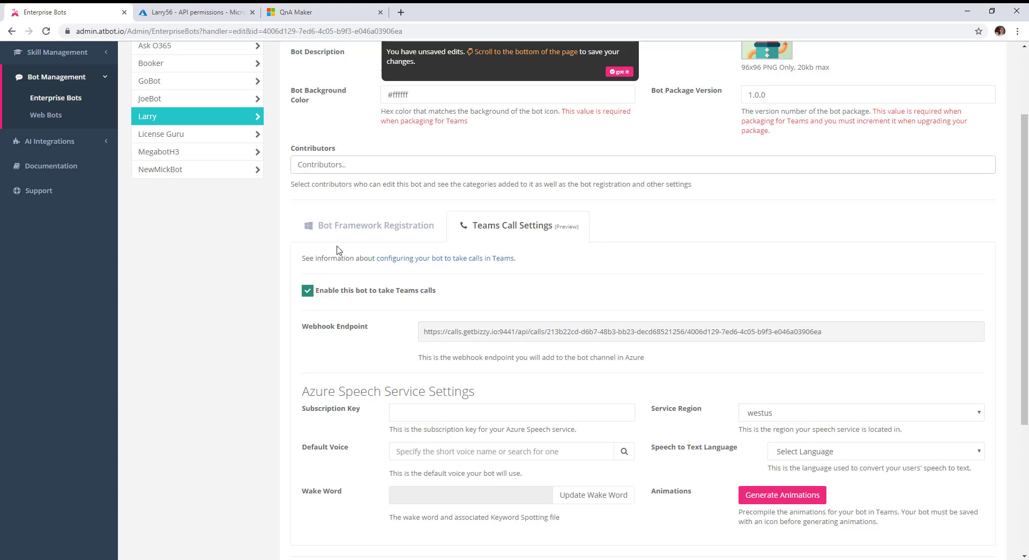
pyautogui.click(173, 22)
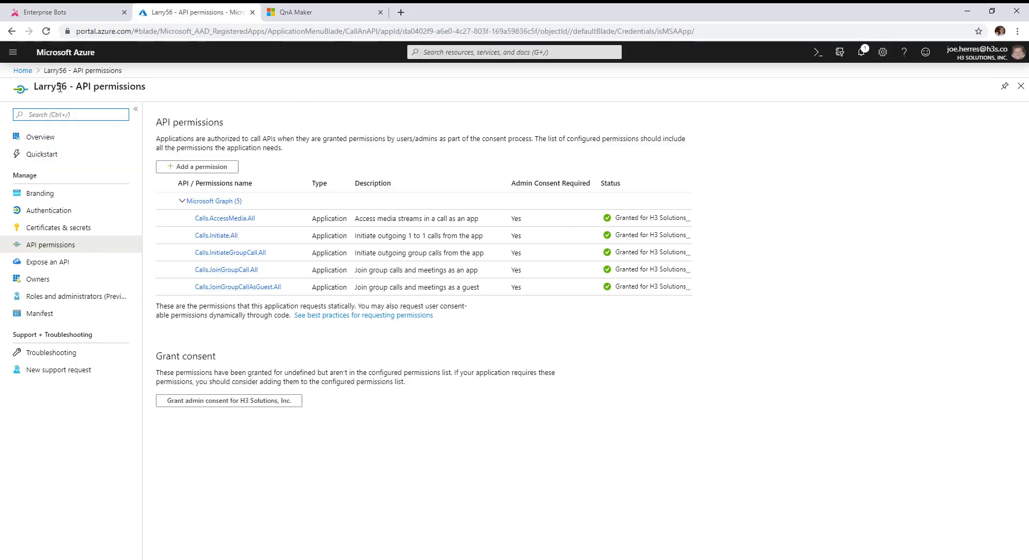
pyautogui.click(21, 72)
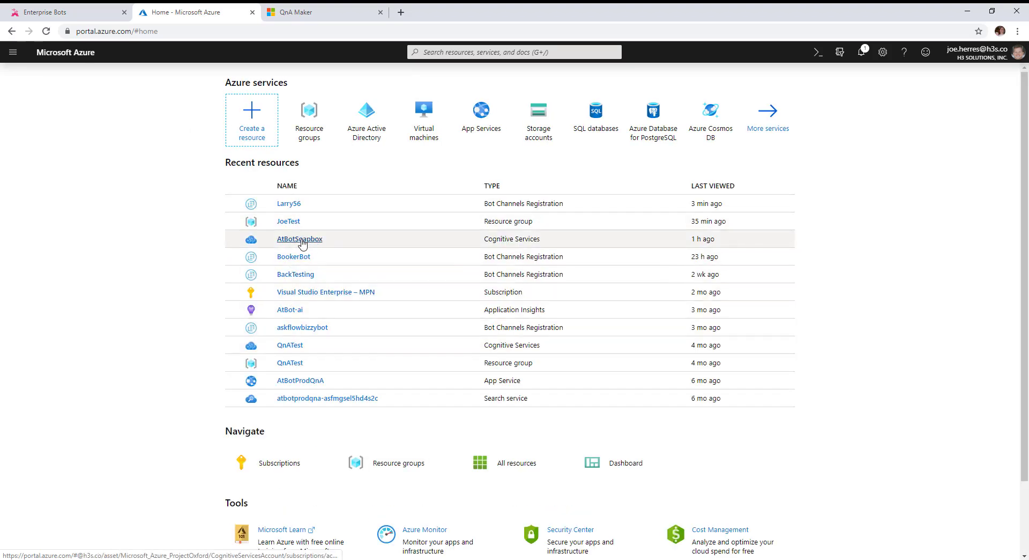
# Find the AtBotSoapbox speech resource from Azure Home and copy its Key1 from Quick start
pyautogui.click(252, 122)
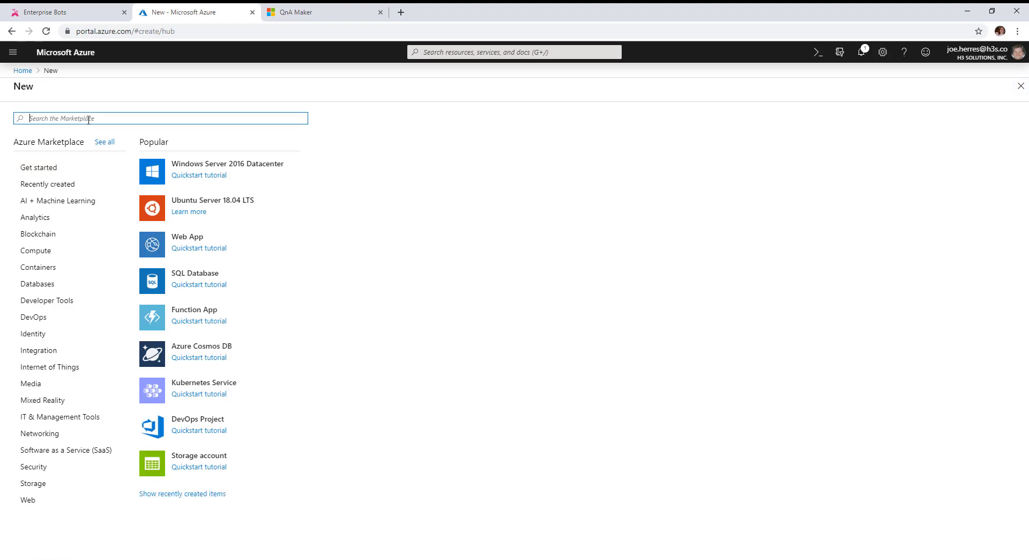
pyautogui.write('spee')
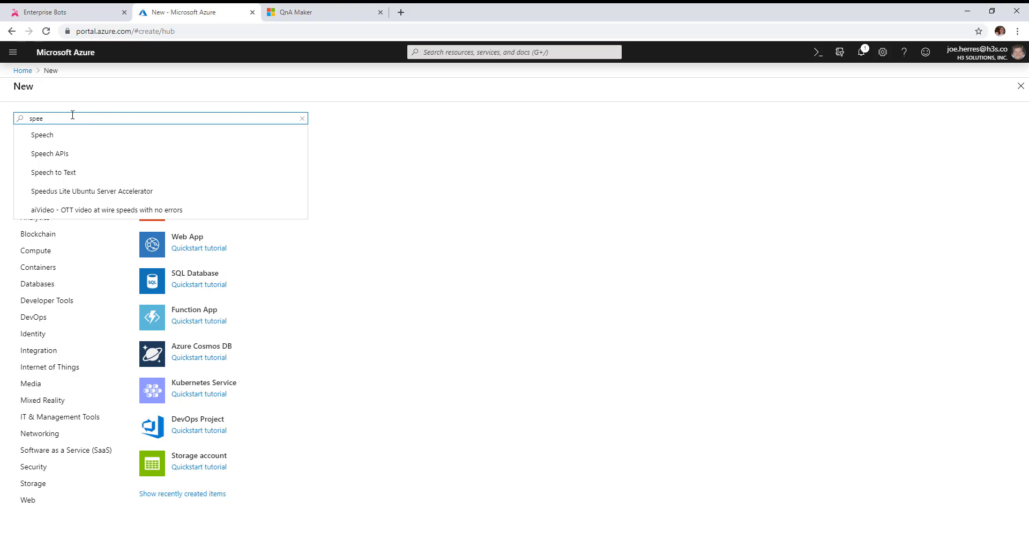
pyautogui.click(43, 135)
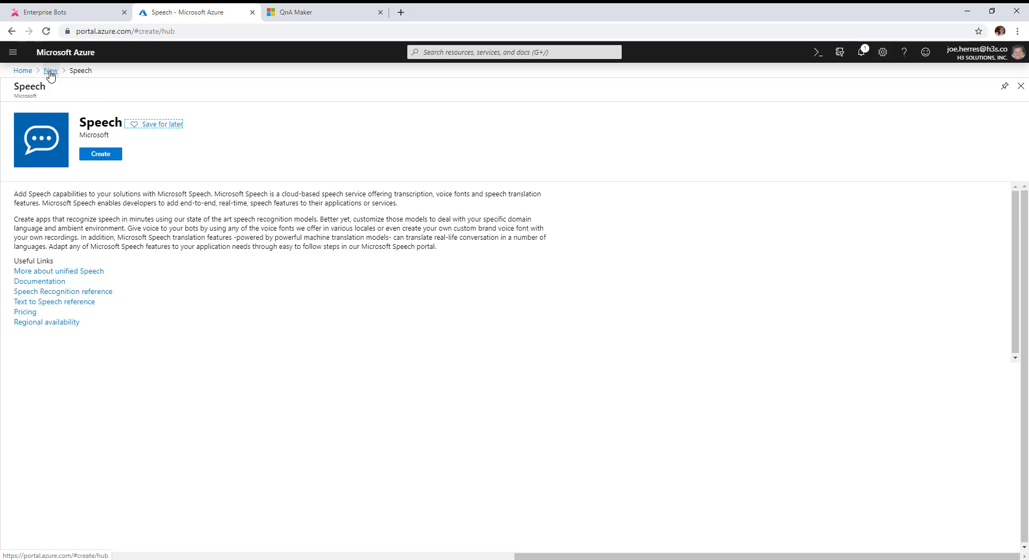
pyautogui.click(22, 70)
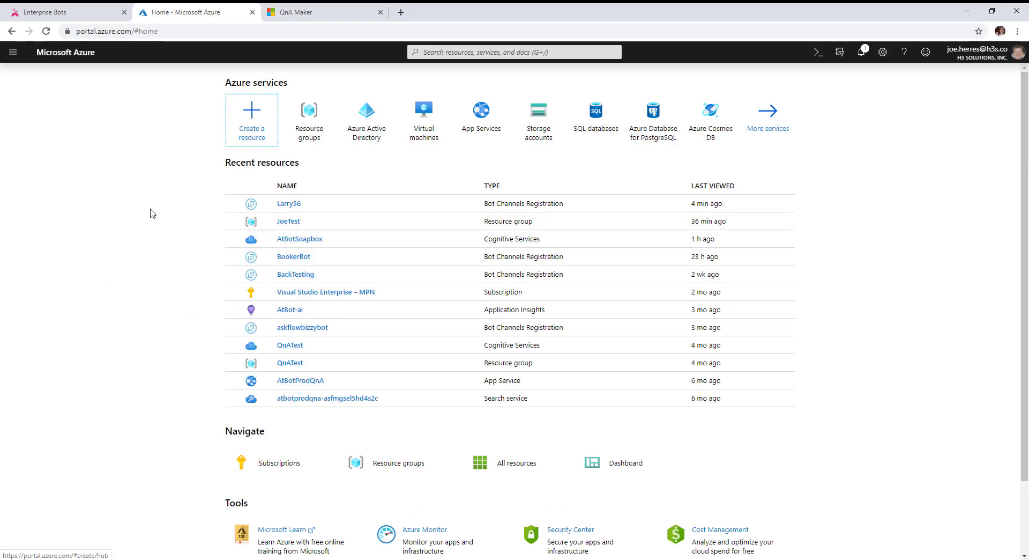
pyautogui.click(300, 239)
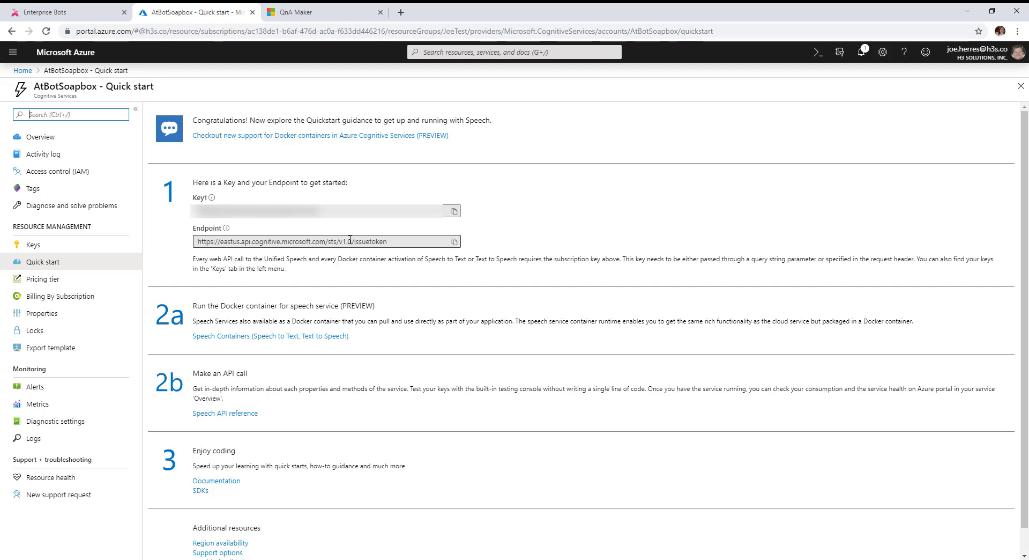
pyautogui.click(455, 211)
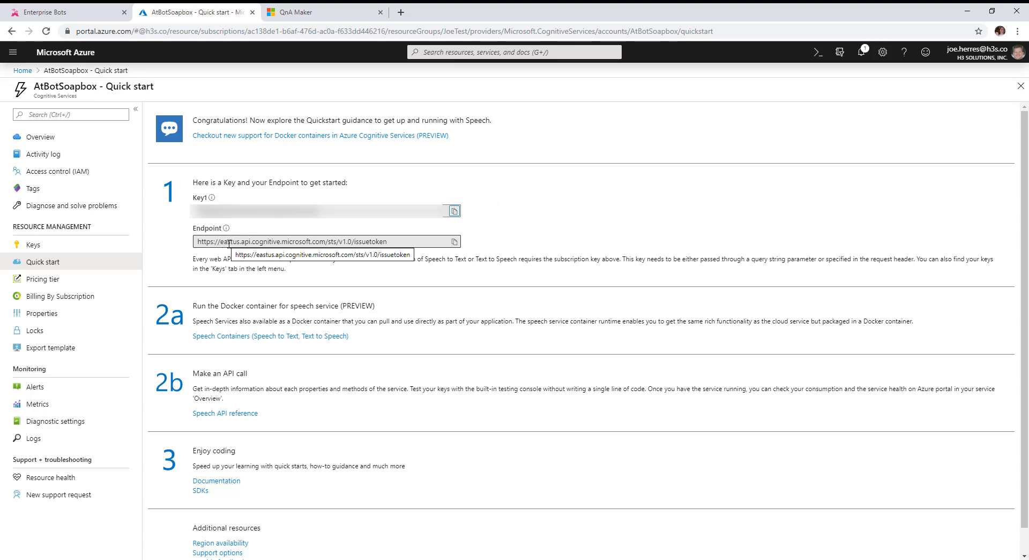
# Paste the Azure Speech key into Larry's Subscription Key field and set Service Region to eastus
pyautogui.click(41, 14)
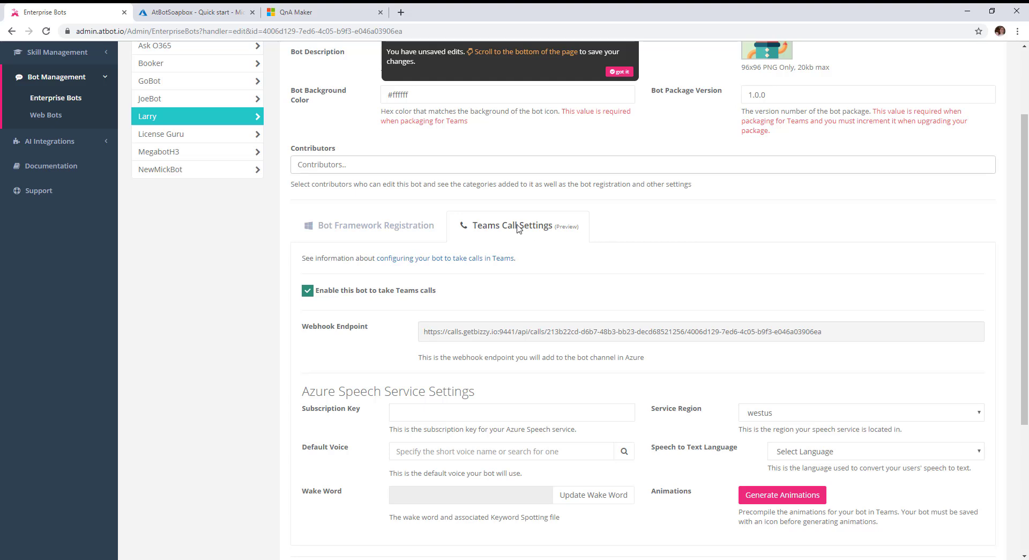
pyautogui.scroll(-2, 449, 324)
pyautogui.click(440, 306)
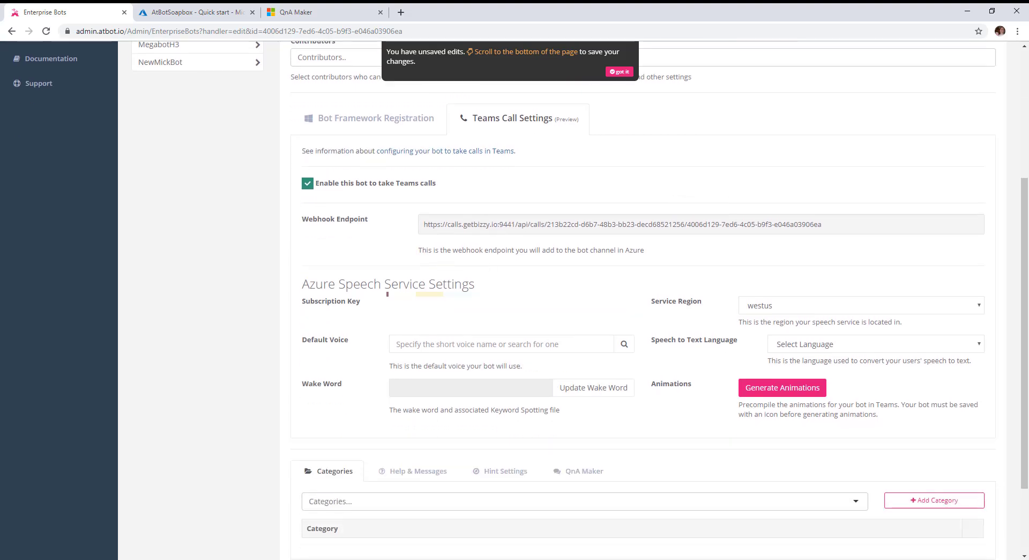
pyautogui.hotkey('ctrl', 'v')
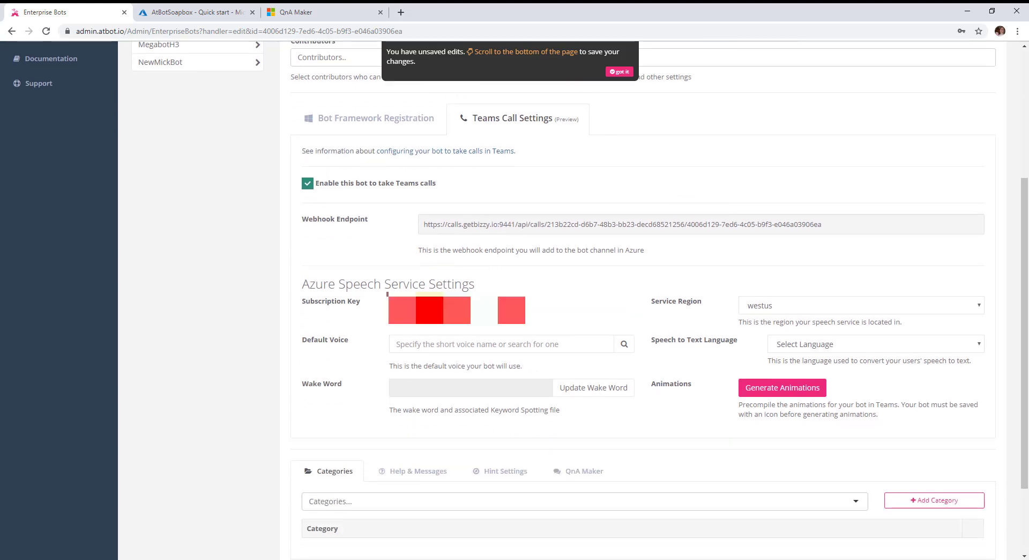
pyautogui.click(783, 304)
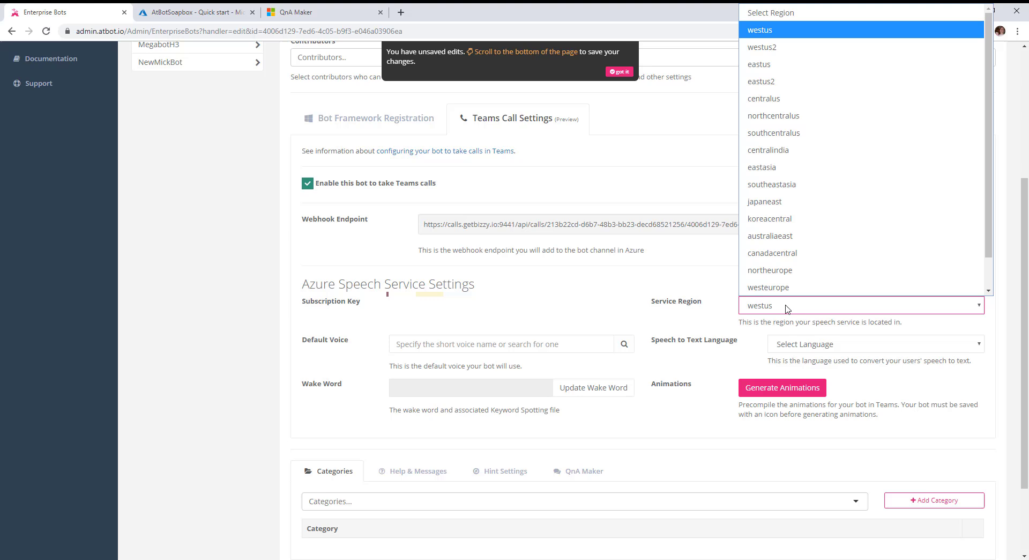
pyautogui.click(798, 66)
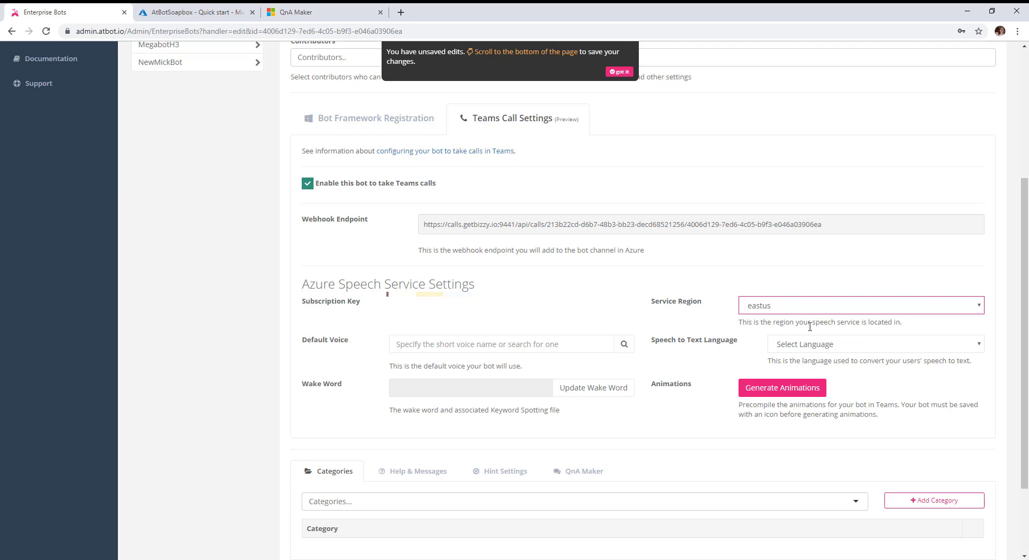
# Choose male en-US voice en-US-GuyNeural as default and set speech-to-text language to en-US
pyautogui.click(624, 349)
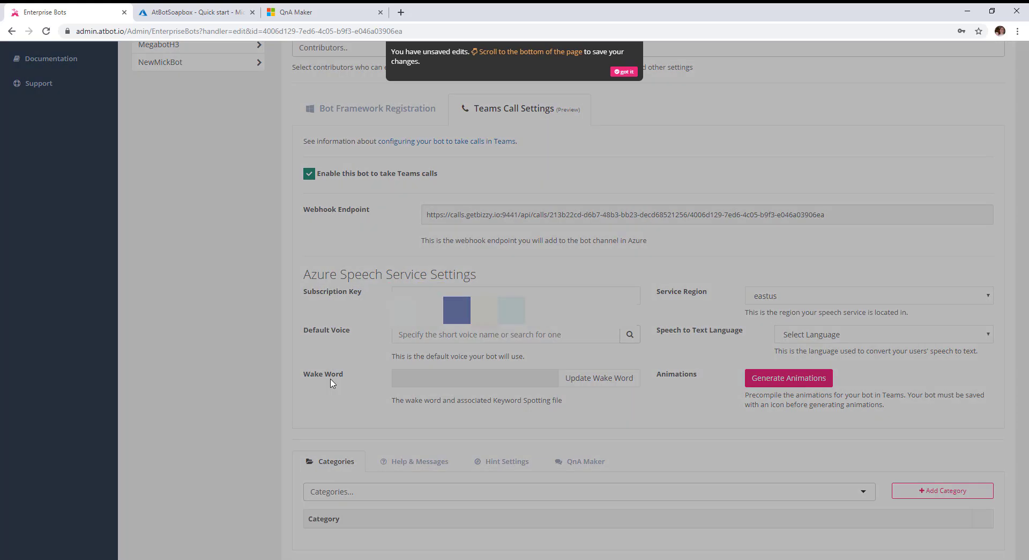
pyautogui.click(457, 141)
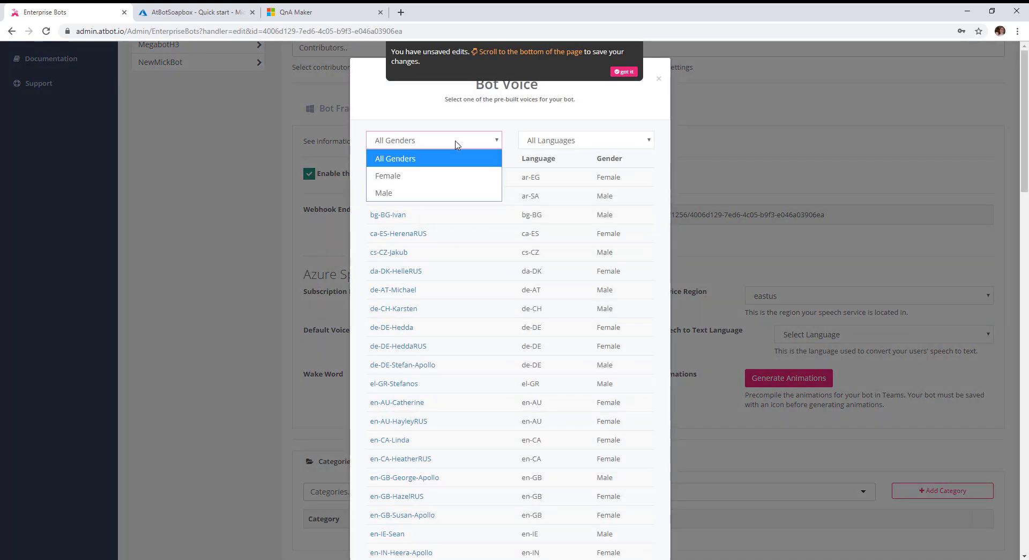
pyautogui.click(390, 194)
pyautogui.click(572, 143)
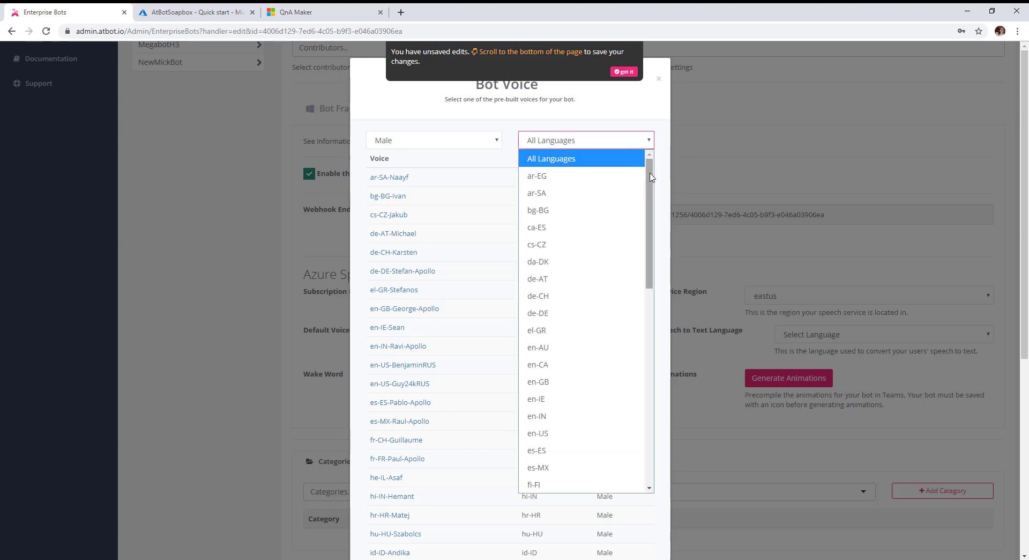
pyautogui.moveTo(650, 175); pyautogui.dragTo(650, 229)
pyautogui.click(562, 302)
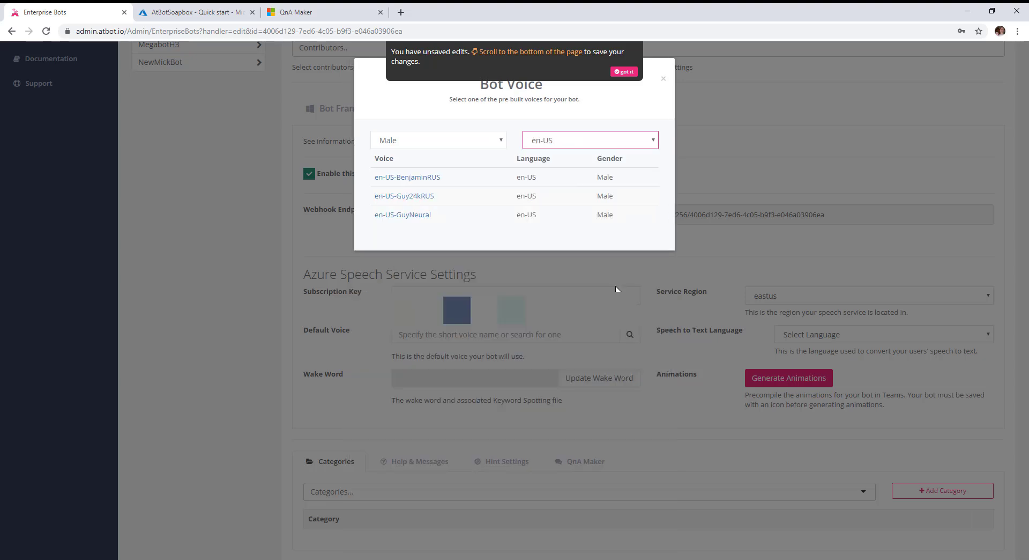
pyautogui.click(413, 216)
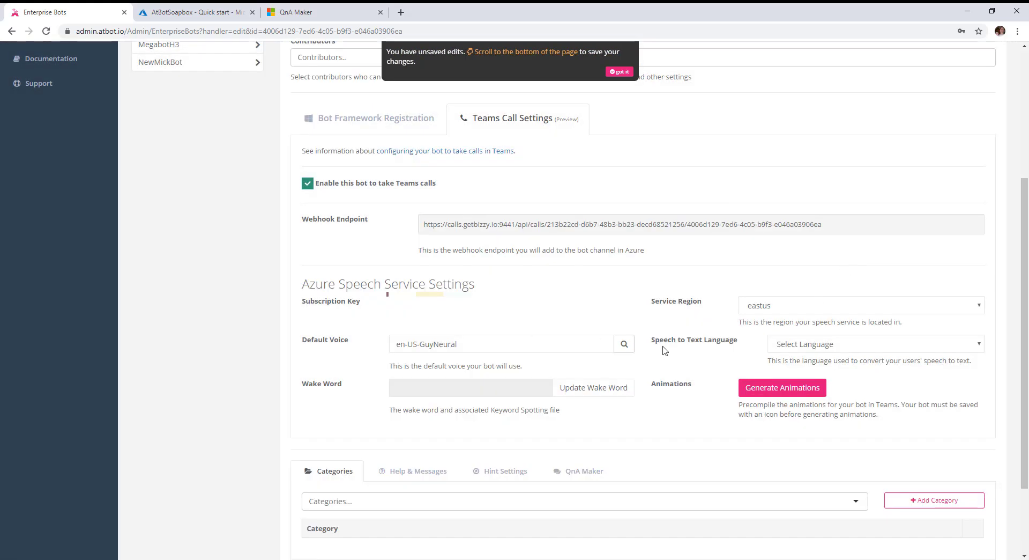
pyautogui.click(826, 346)
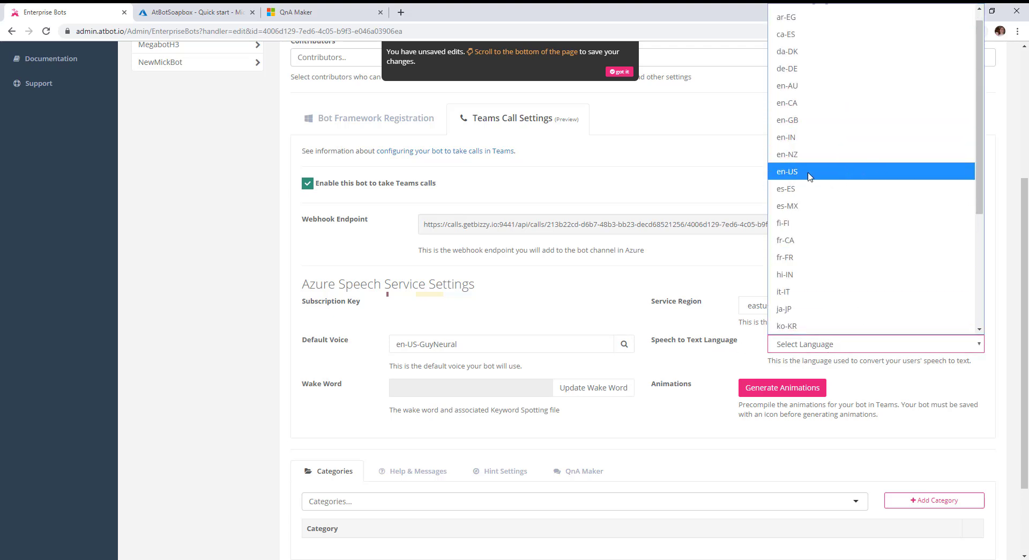
pyautogui.click(796, 172)
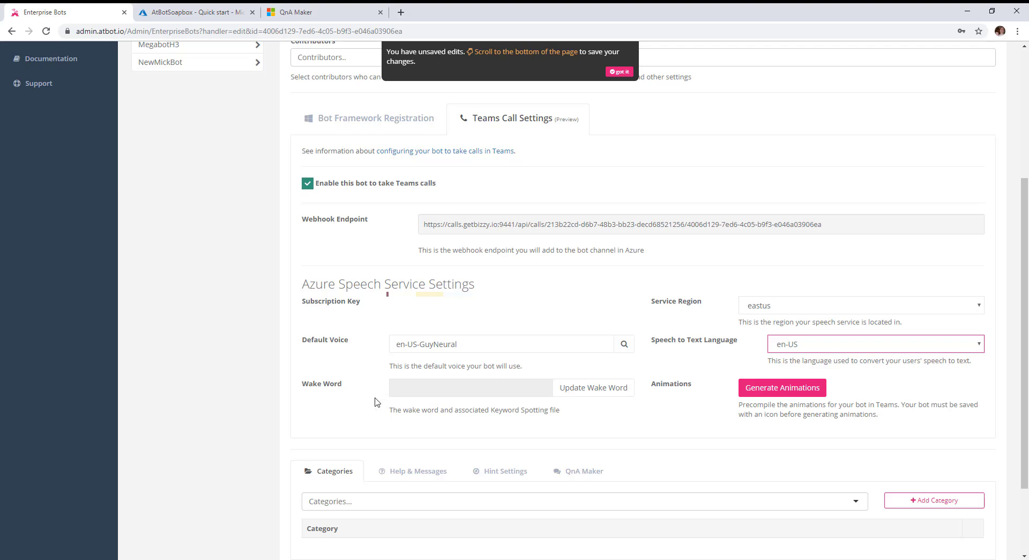
# Load speech.microsoft.com in a new Chrome tab, correcting the address typos
pyautogui.click(401, 13)
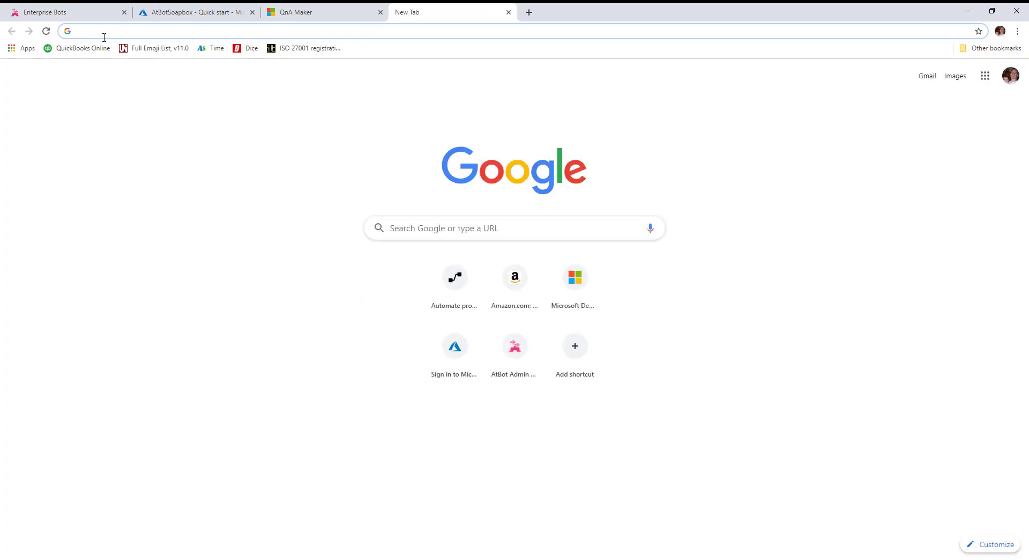
pyautogui.write('speecc')
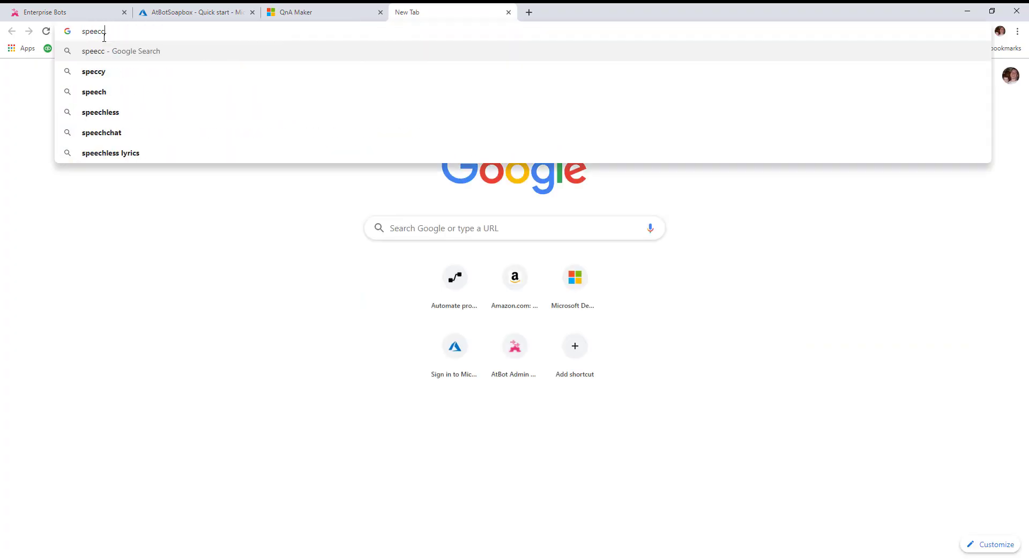
pyautogui.press('BackSpace')
pyautogui.write('h.mic')
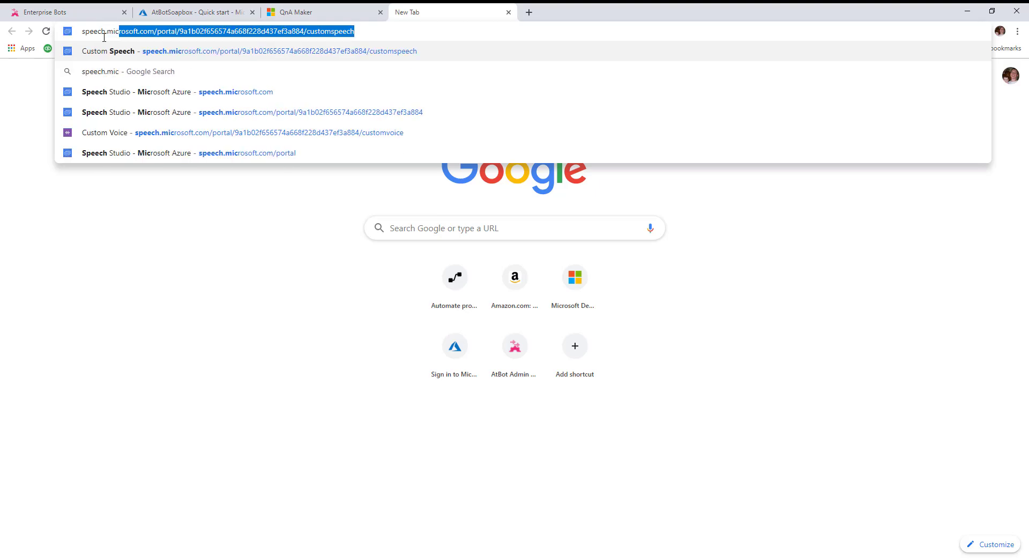
pyautogui.write('rosoft.comn')
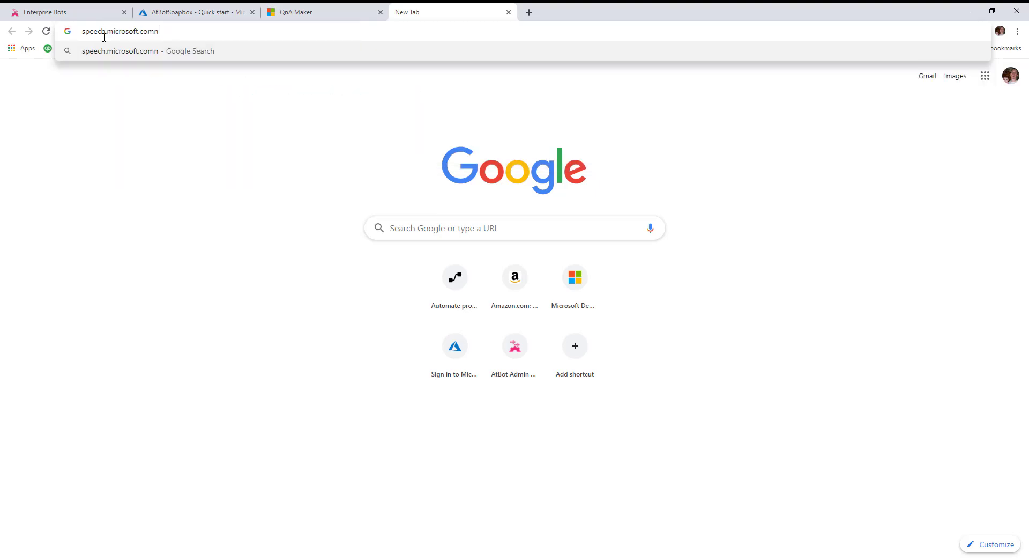
pyautogui.press('BackSpace')
pyautogui.press('Return')
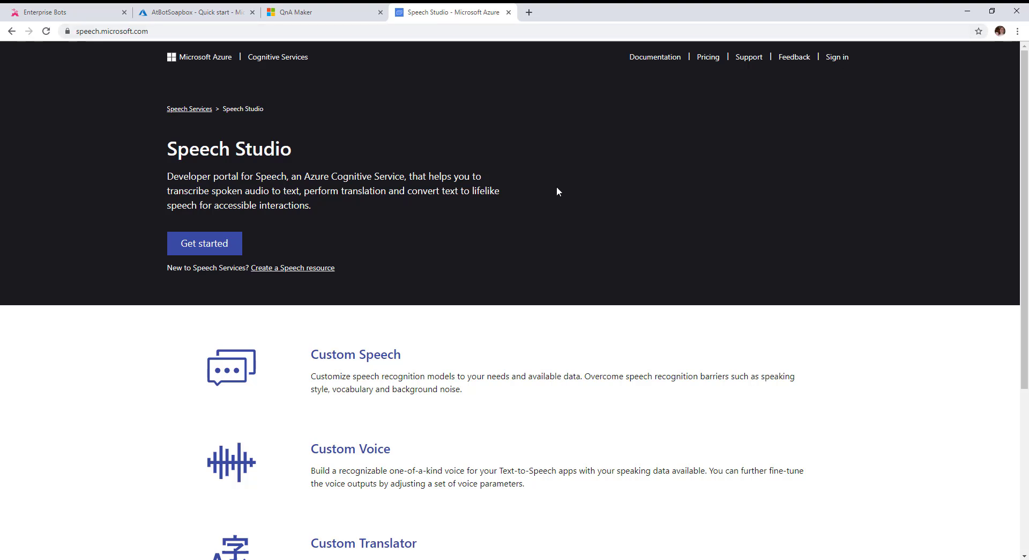
# Sign in to Speech Studio, open Custom Keyword, keep en-US as language, and focus the Keyword box
pyautogui.click(834, 57)
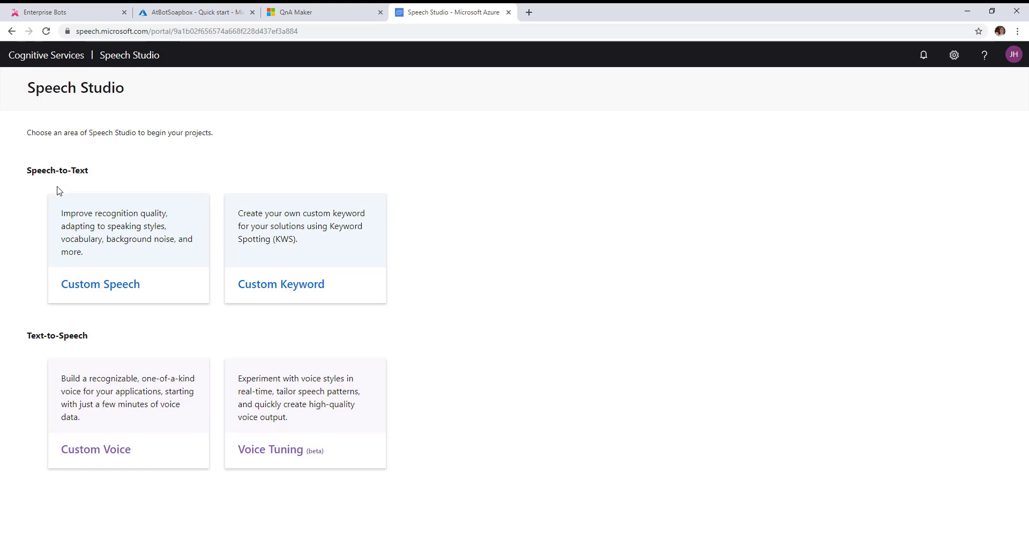
pyautogui.click(293, 237)
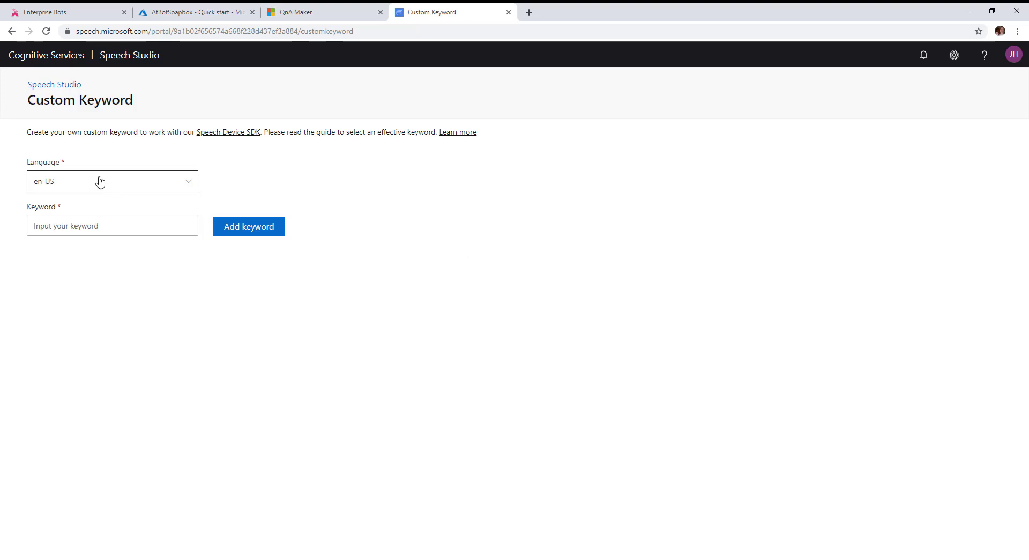
pyautogui.click(99, 182)
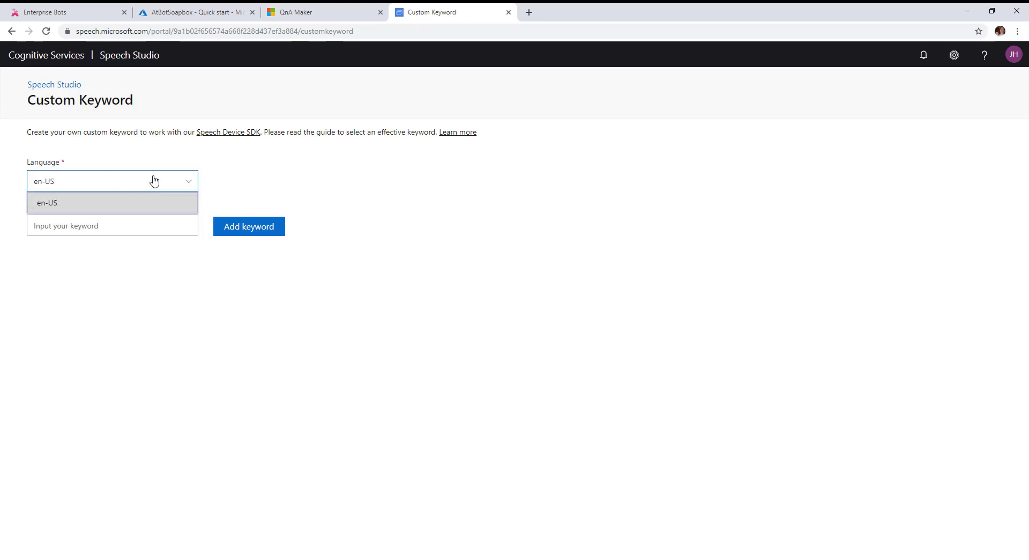
pyautogui.click(277, 178)
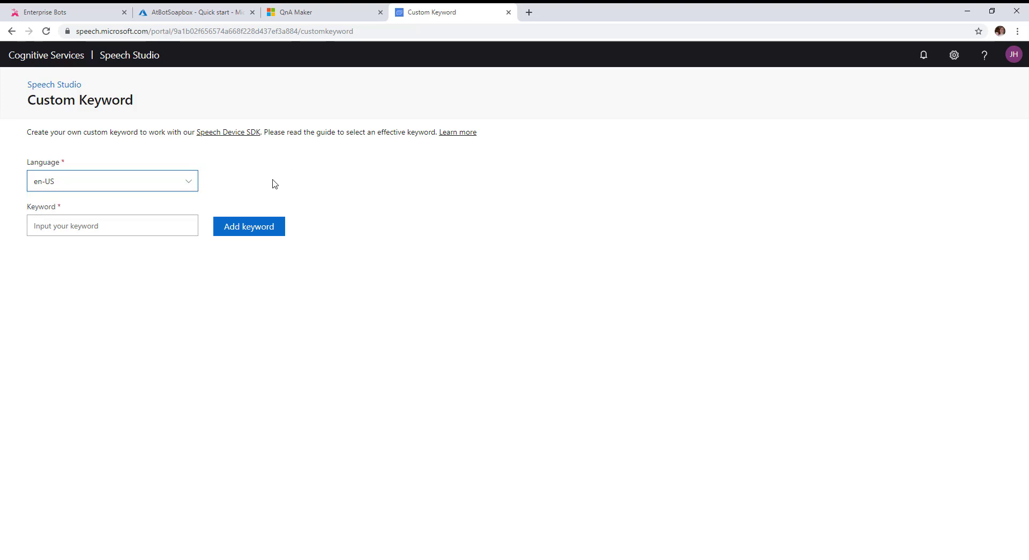
pyautogui.click(62, 222)
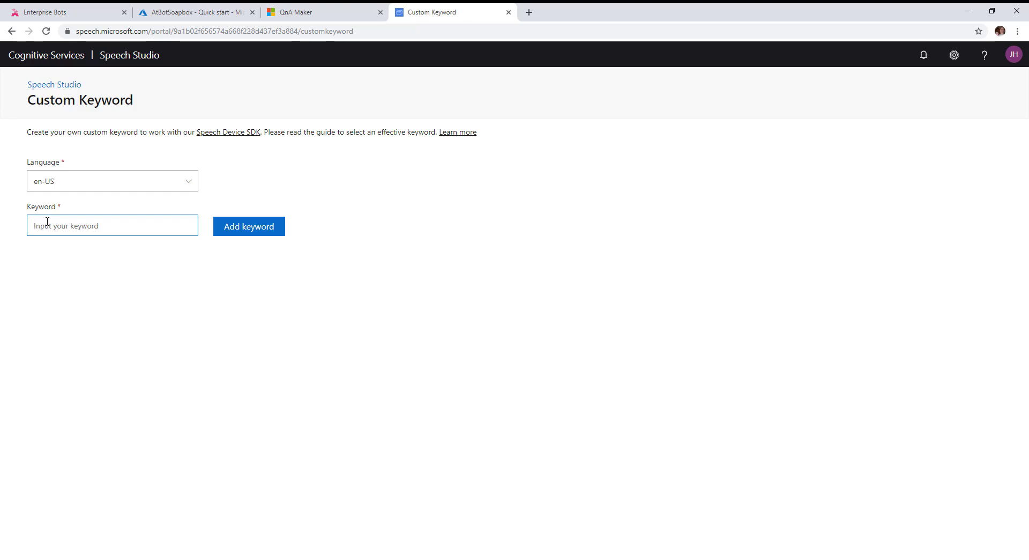
# Add and submit the 'Hey Larry' keyword, then download the model as Hey_Larry.zip
pyautogui.write('Hey Larry')
pyautogui.click(260, 228)
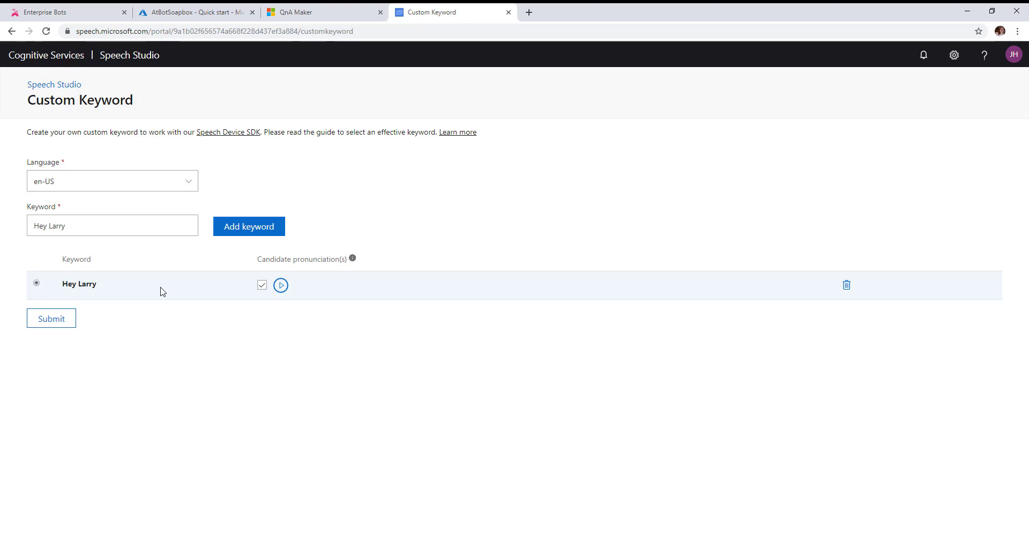
pyautogui.click(281, 287)
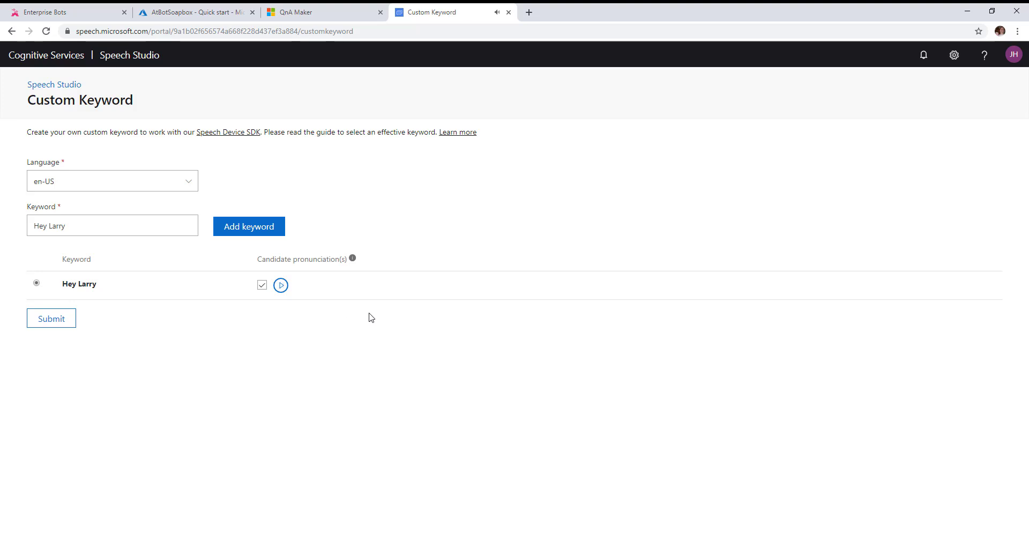
pyautogui.click(53, 321)
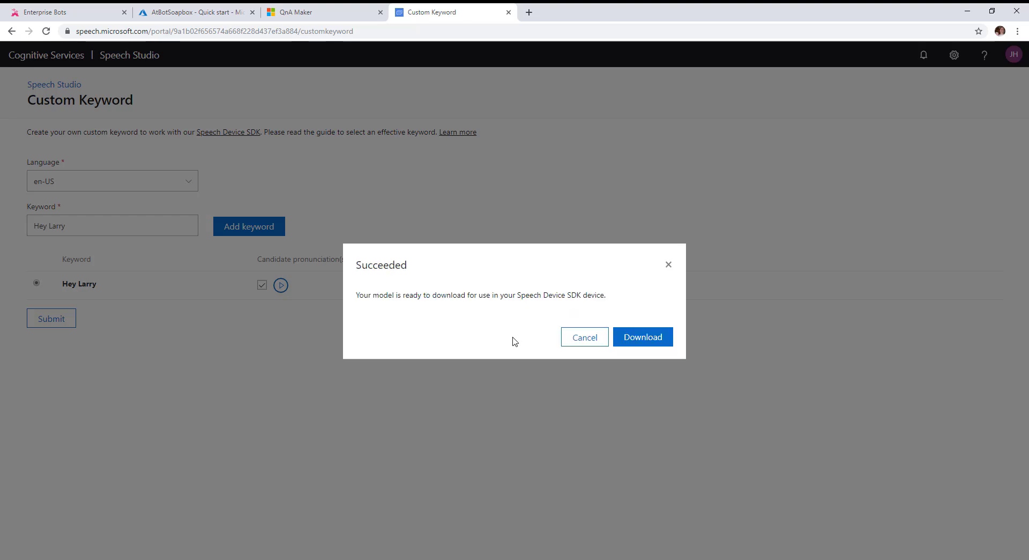
pyautogui.click(649, 341)
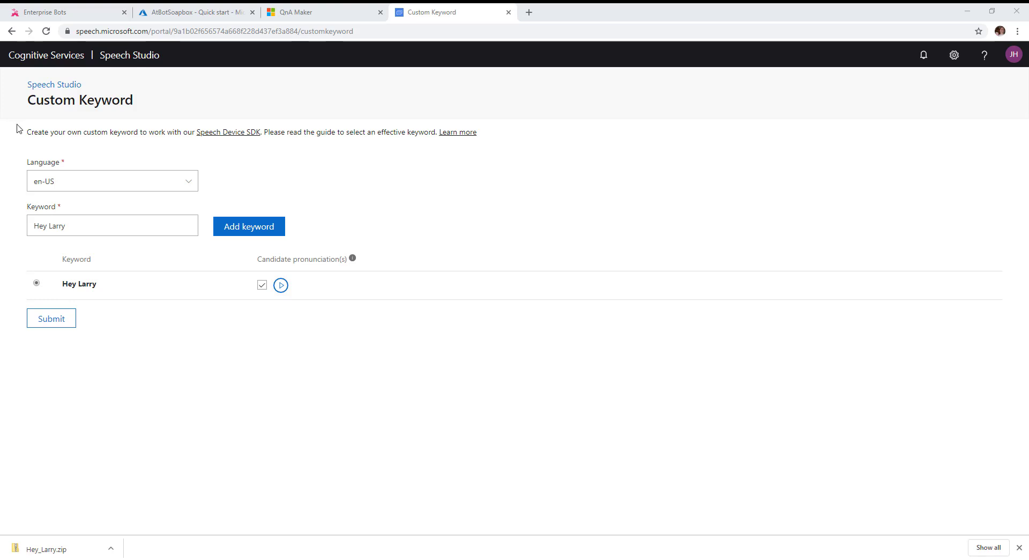
pyautogui.moveTo(262, 135); pyautogui.dragTo(622, 111)
# Upload kws.table from Downloads\Hey_Larry as Larry's keyword file with wake word 'Hey Larry'
pyautogui.click(16, 10)
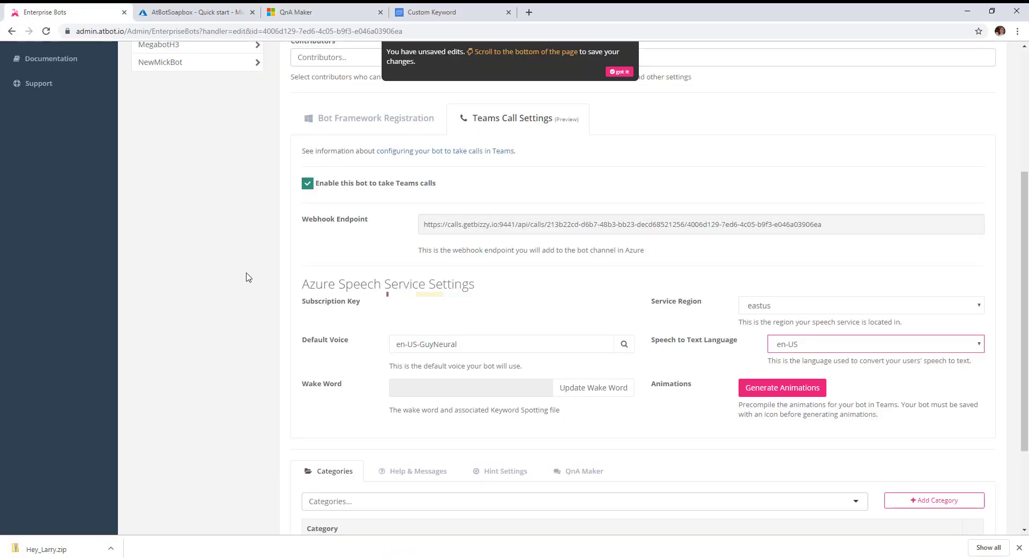
pyautogui.click(601, 389)
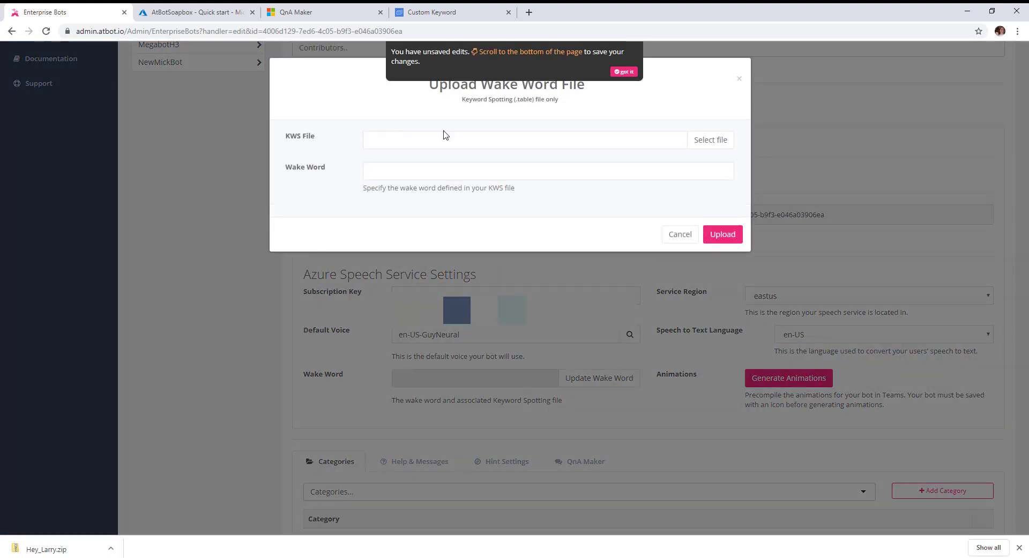
pyautogui.click(704, 144)
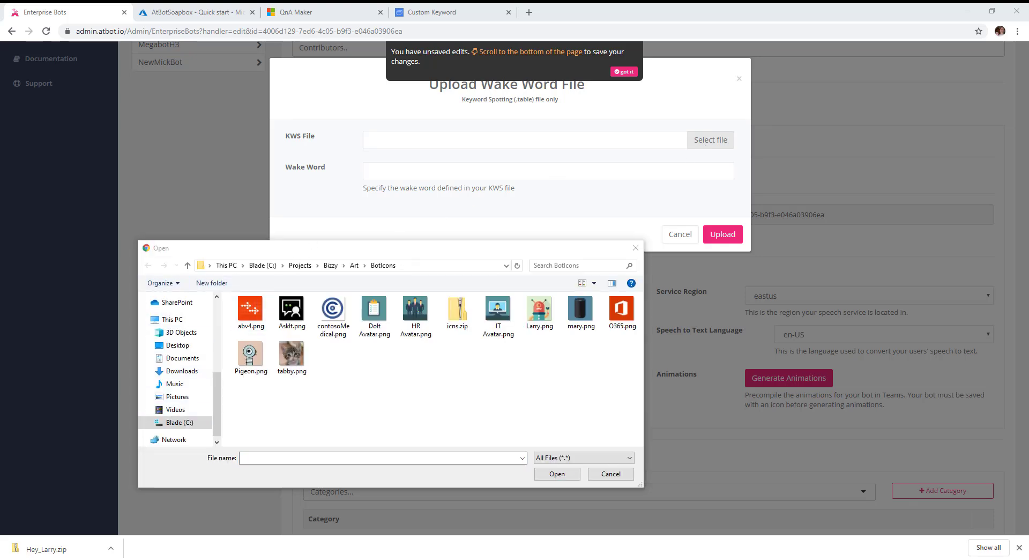
pyautogui.click(418, 266)
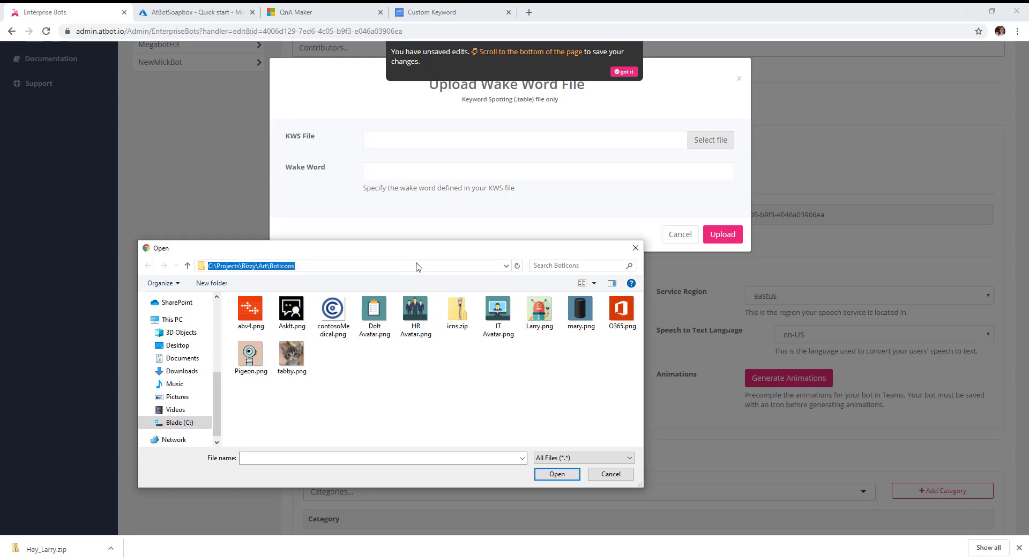
pyautogui.write('C:\\Users\\jherr\\Downloads\\Hey_Larry')
pyautogui.press('Return')
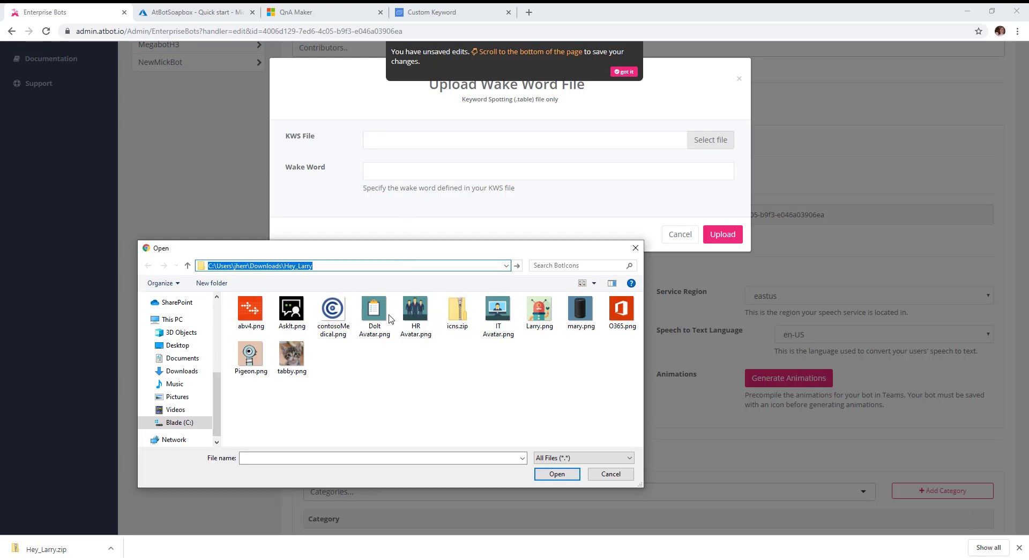
pyautogui.doubleClick(257, 314)
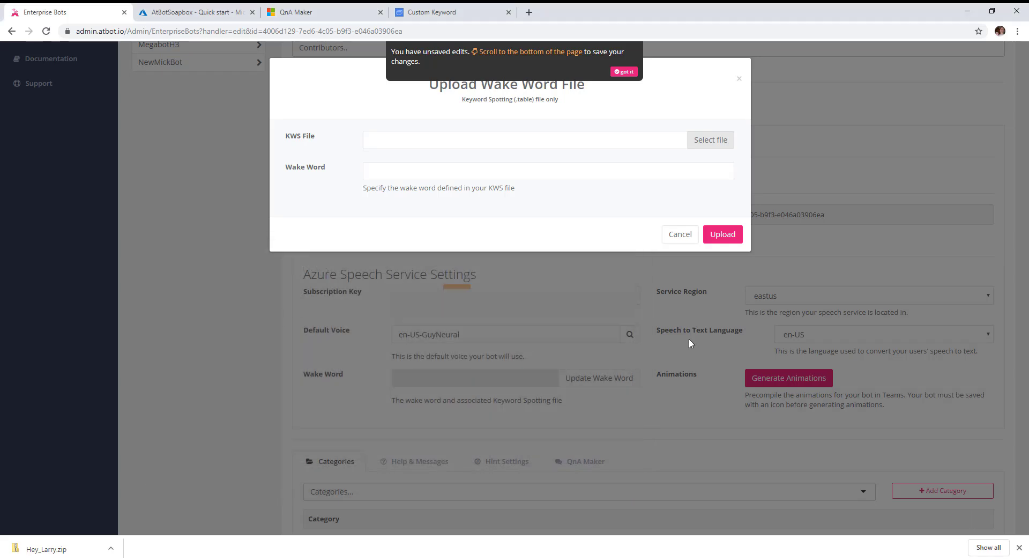
pyautogui.click(407, 172)
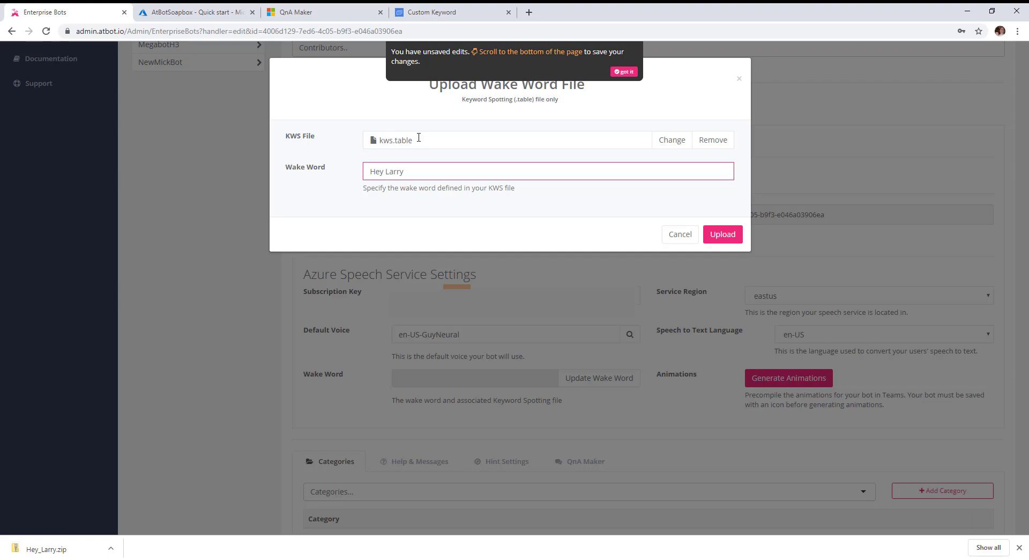
pyautogui.click(724, 234)
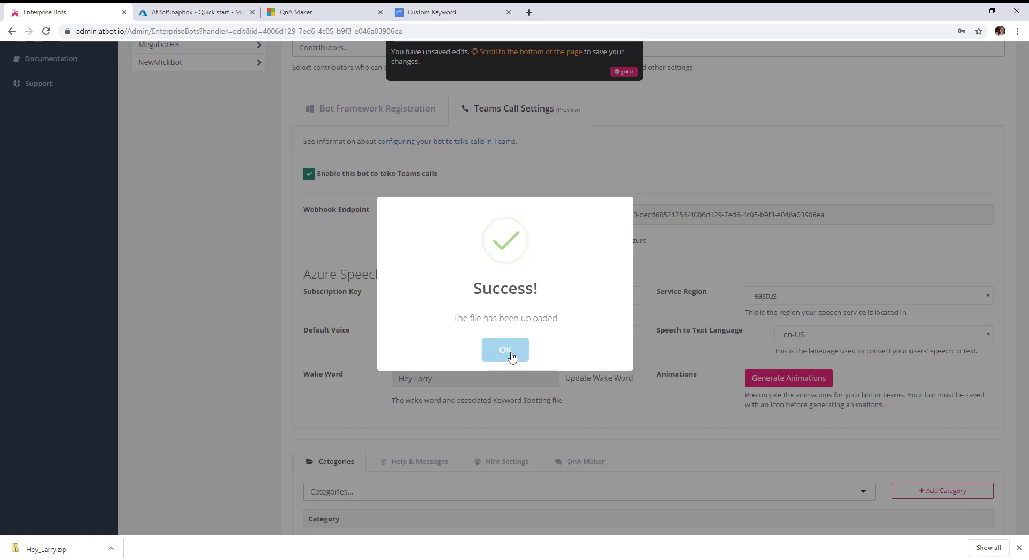
# Generate Larry's Teams animations, dismissing the upload and animation confirmations
pyautogui.click(506, 350)
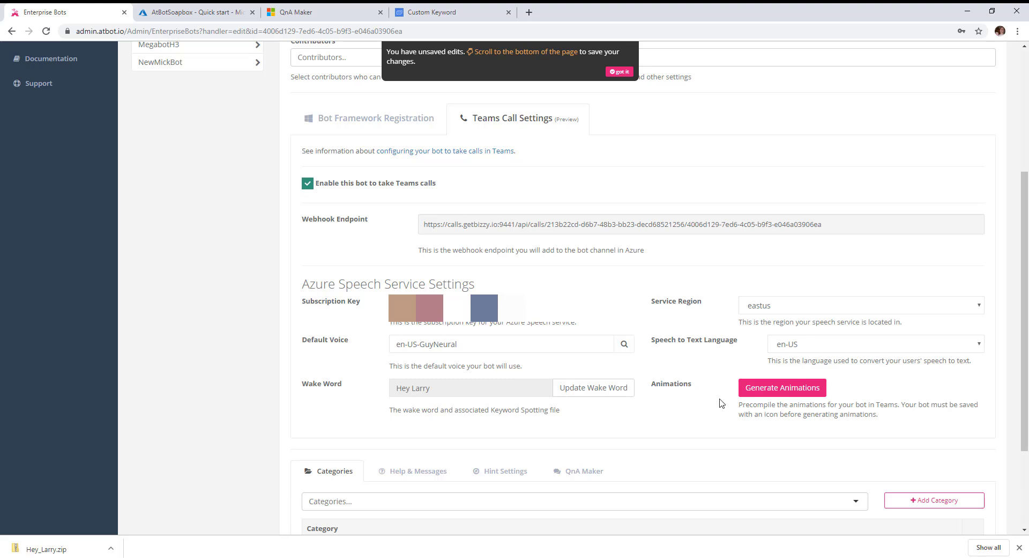
pyautogui.click(773, 391)
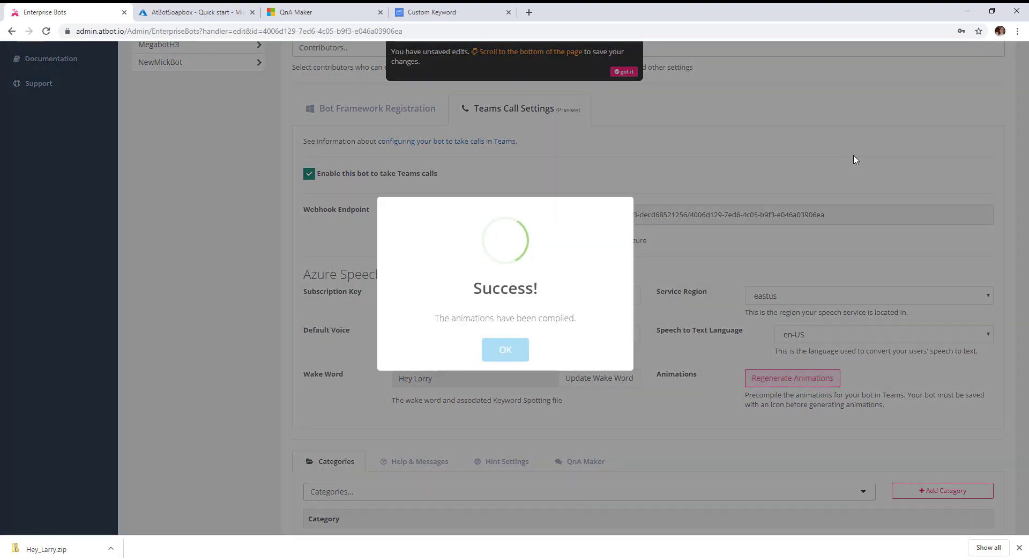
pyautogui.click(499, 351)
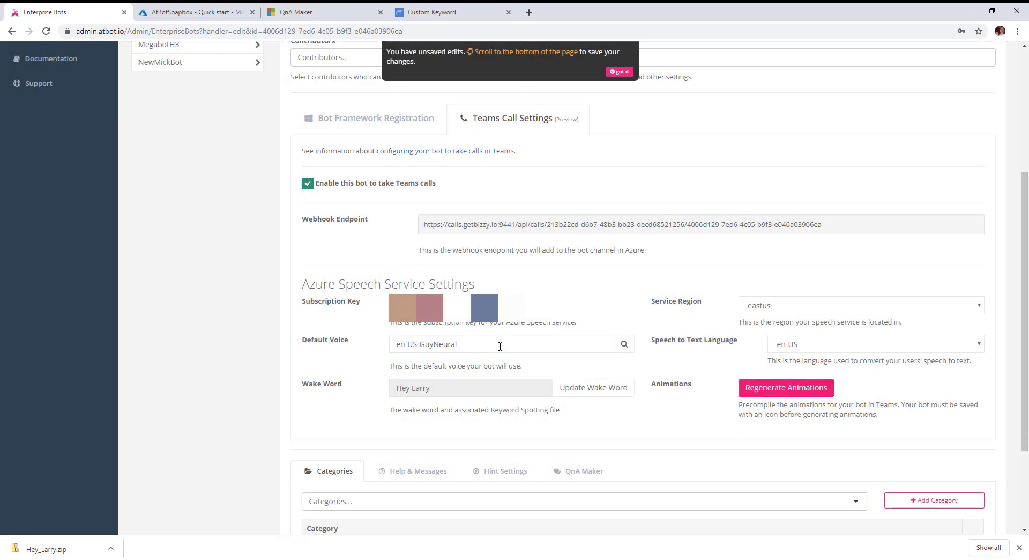
# Save the Larry bot from the bottom of the settings page
pyautogui.click(618, 381)
pyautogui.scroll(3, 622, 370)
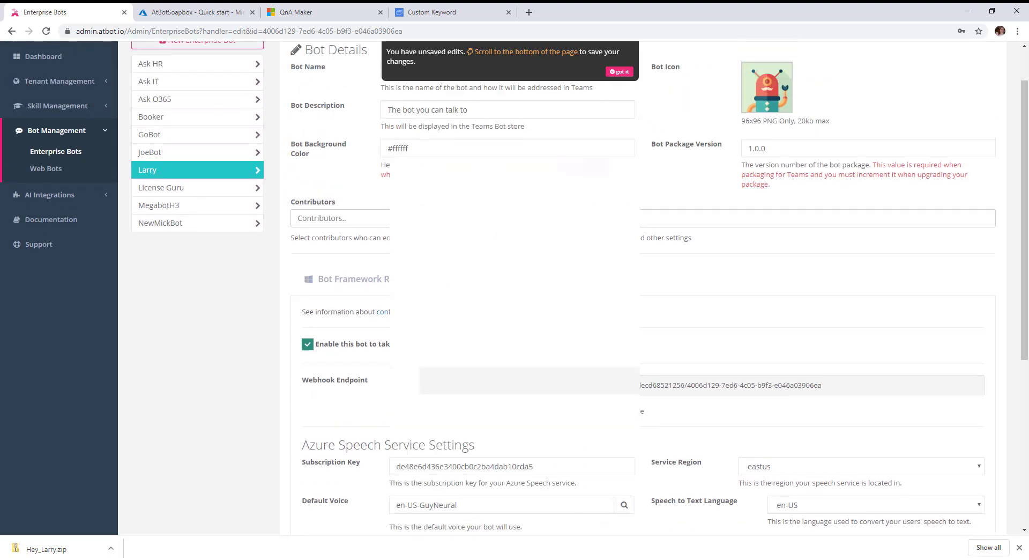
pyautogui.scroll(-6, 776, 378)
pyautogui.click(978, 490)
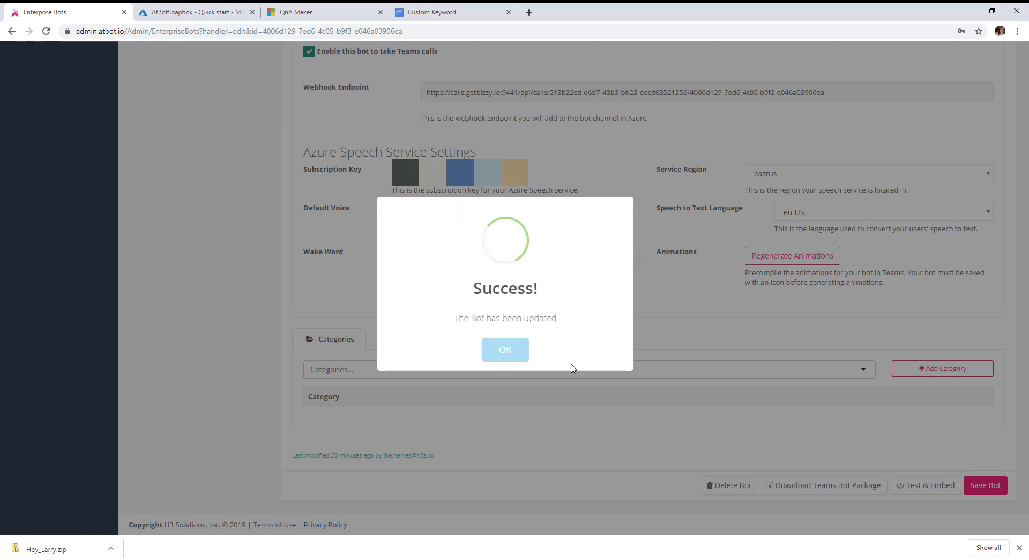
# Change Larry's Bot Package Version to 1.1.0
pyautogui.click(506, 351)
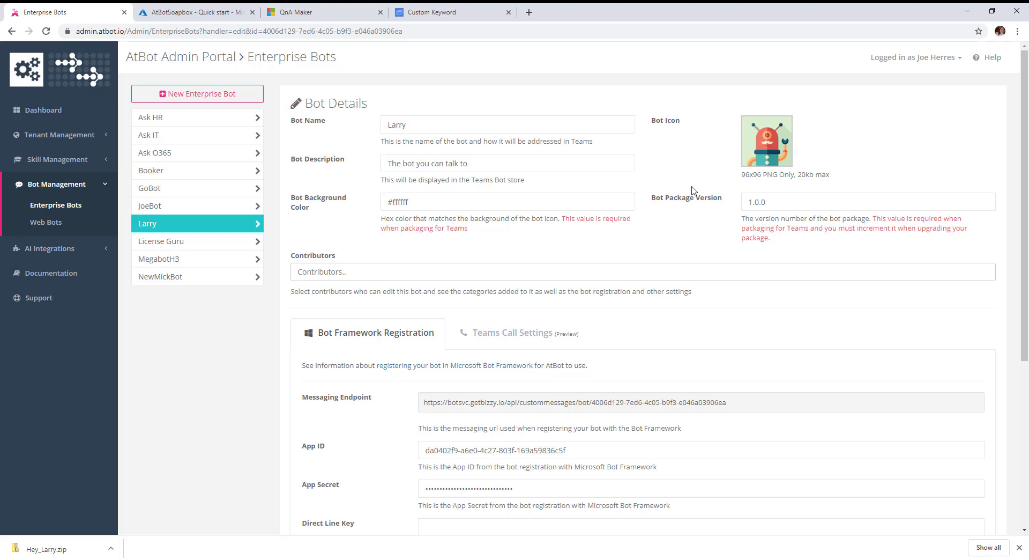
pyautogui.click(763, 203)
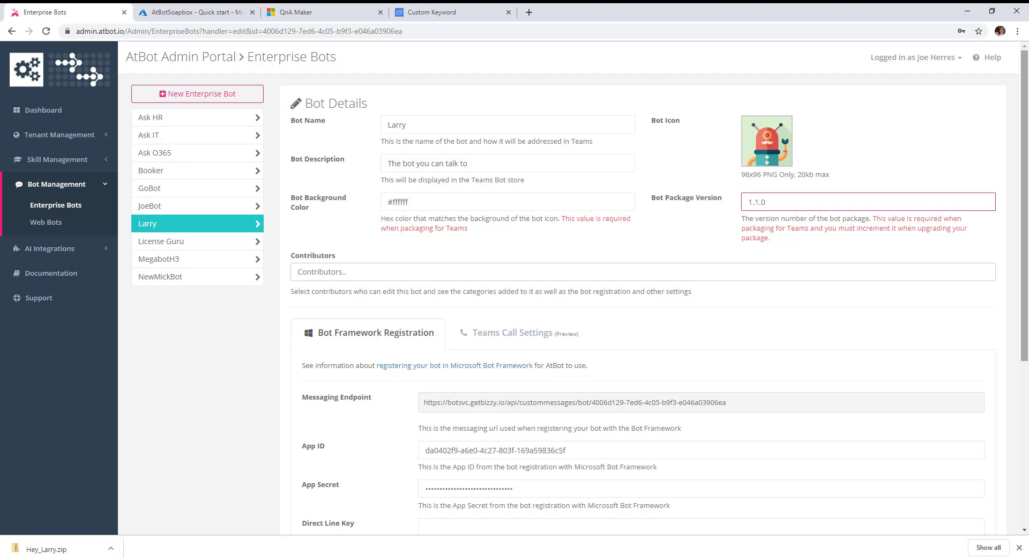
pyautogui.click(751, 329)
# Save the bot and download its Teams bot package zip
pyautogui.scroll(-2, 758, 325)
pyautogui.scroll(-3, 758, 319)
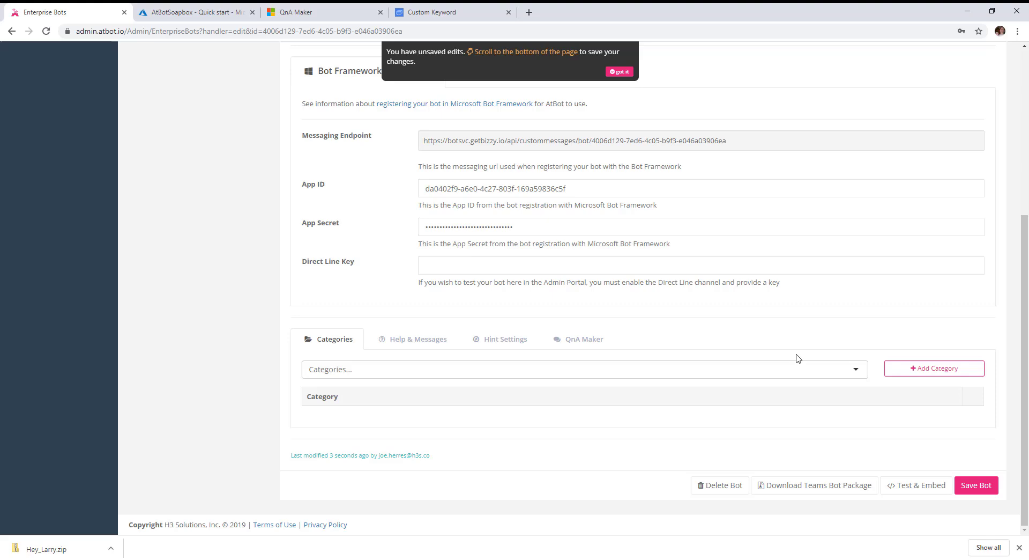
pyautogui.click(973, 485)
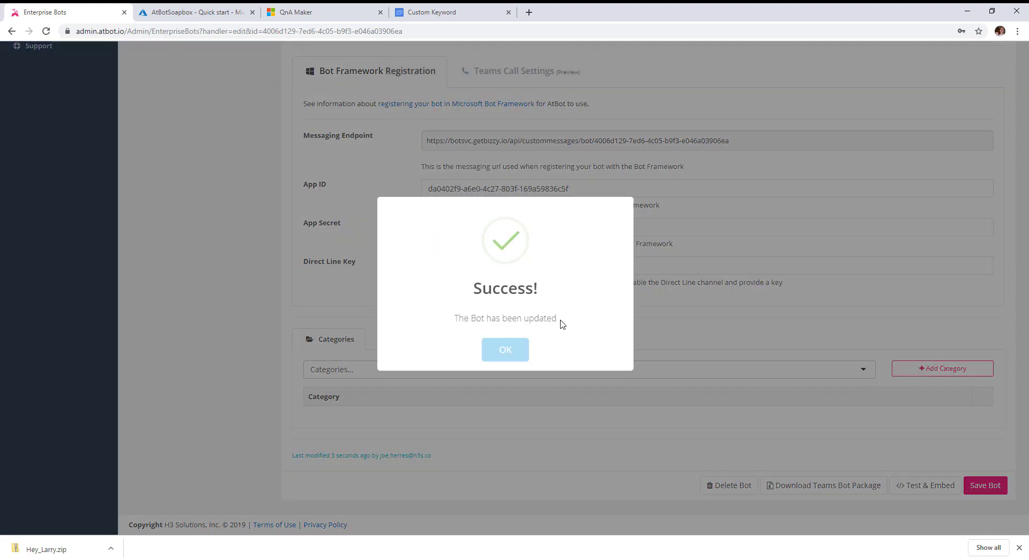
pyautogui.click(502, 352)
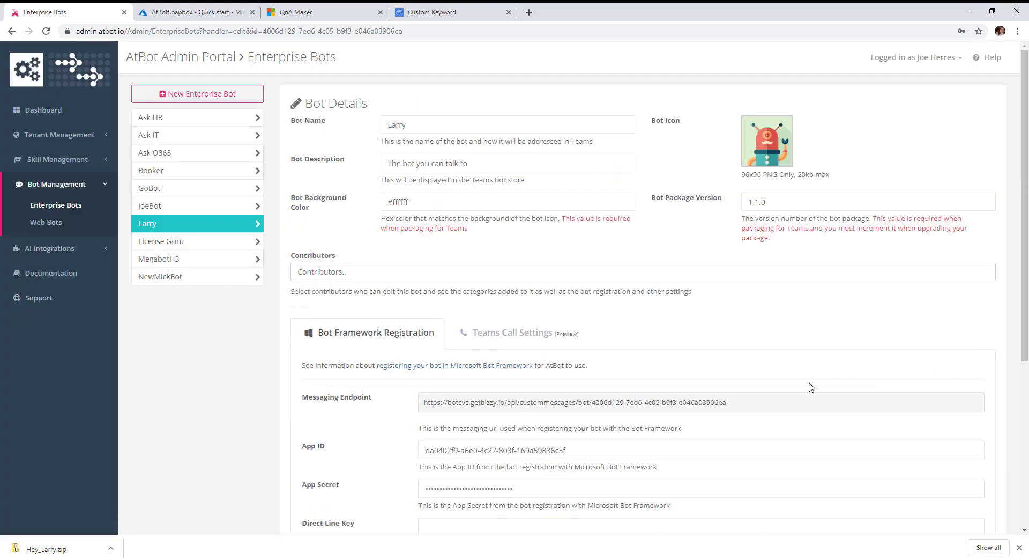
pyautogui.scroll(-5, 811, 386)
pyautogui.click(802, 486)
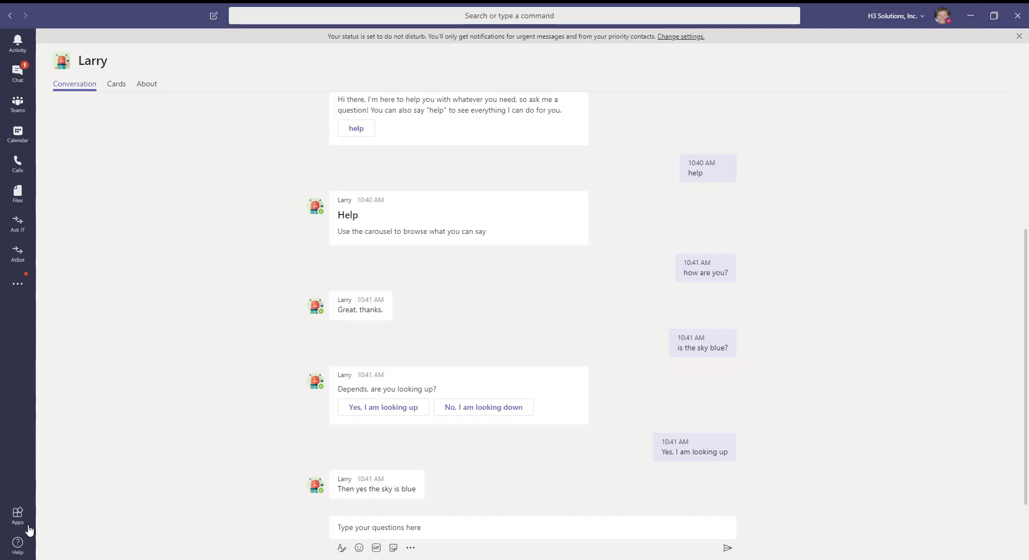
# Update the Larry app under Built for H3 Solutions with the latest Larry zip from Downloads
pyautogui.click(18, 521)
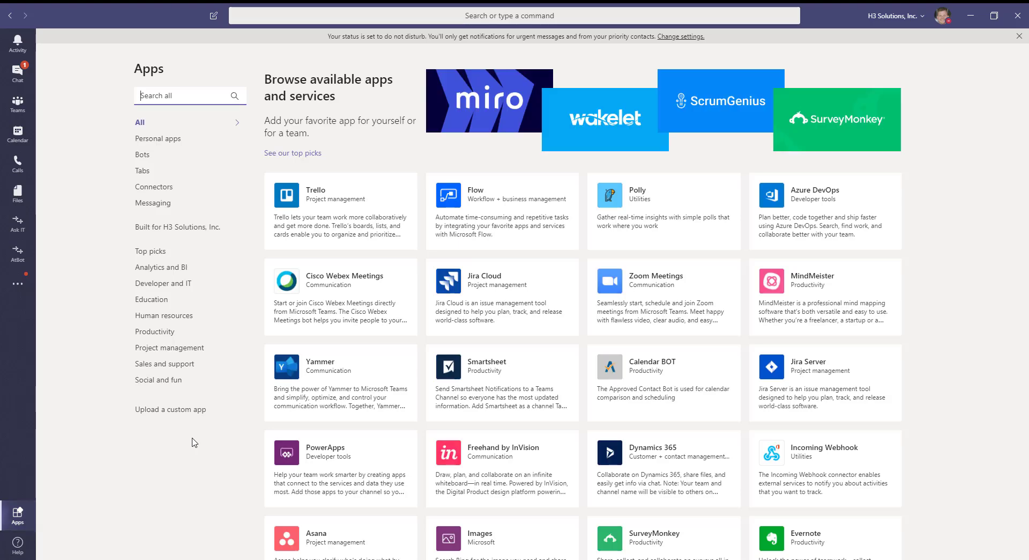
pyautogui.click(177, 229)
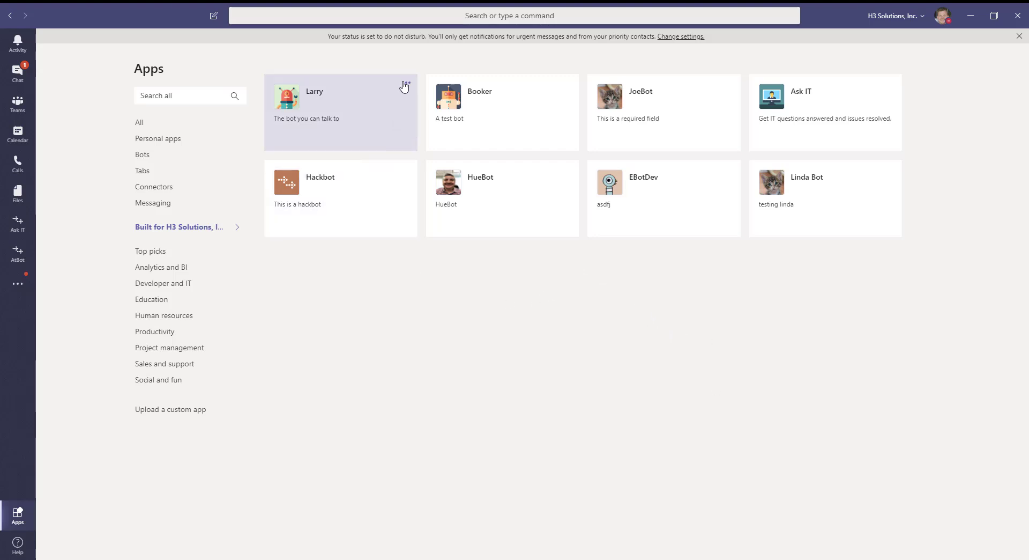
pyautogui.click(406, 84)
pyautogui.click(435, 107)
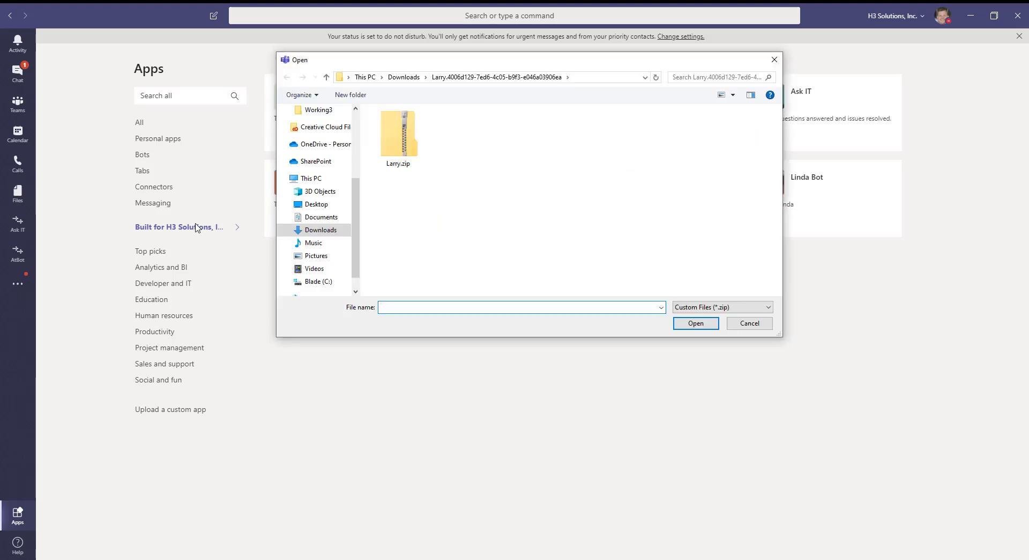
pyautogui.click(404, 78)
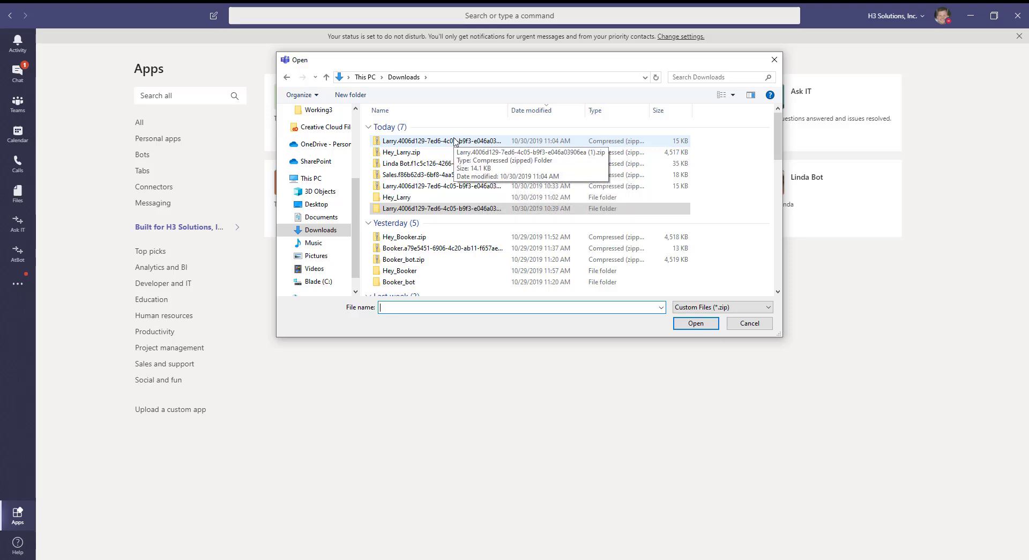
pyautogui.doubleClick(454, 140)
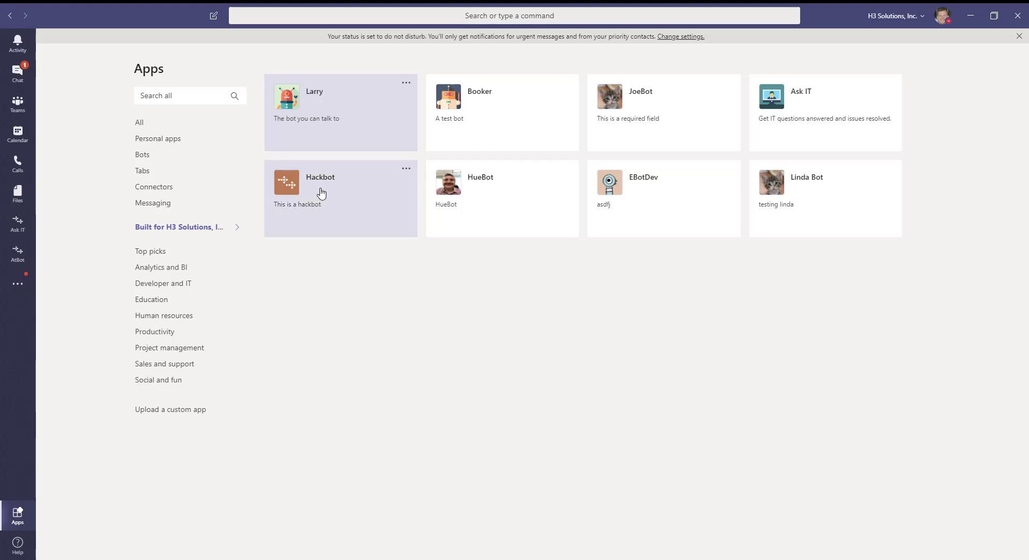
pyautogui.click(294, 103)
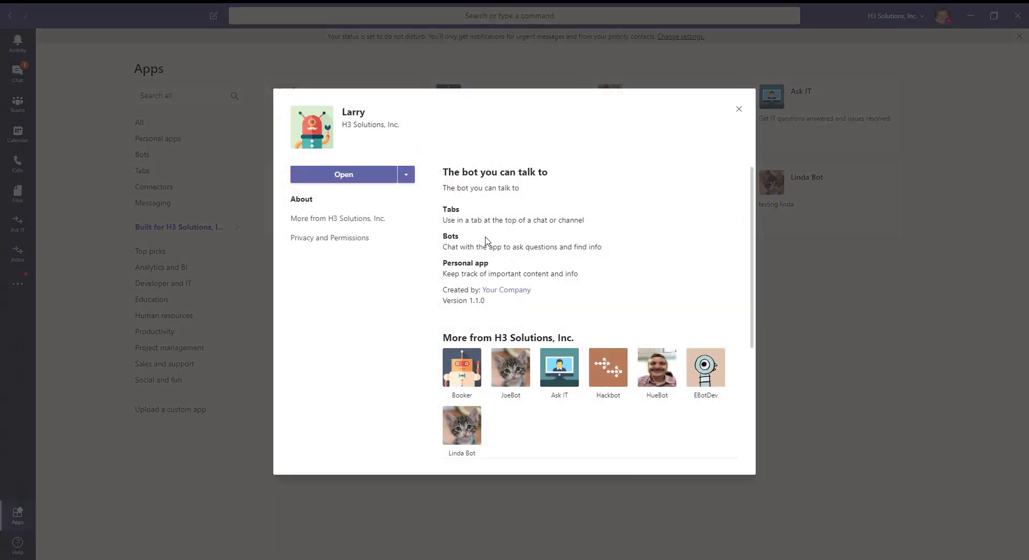
pyautogui.click(341, 175)
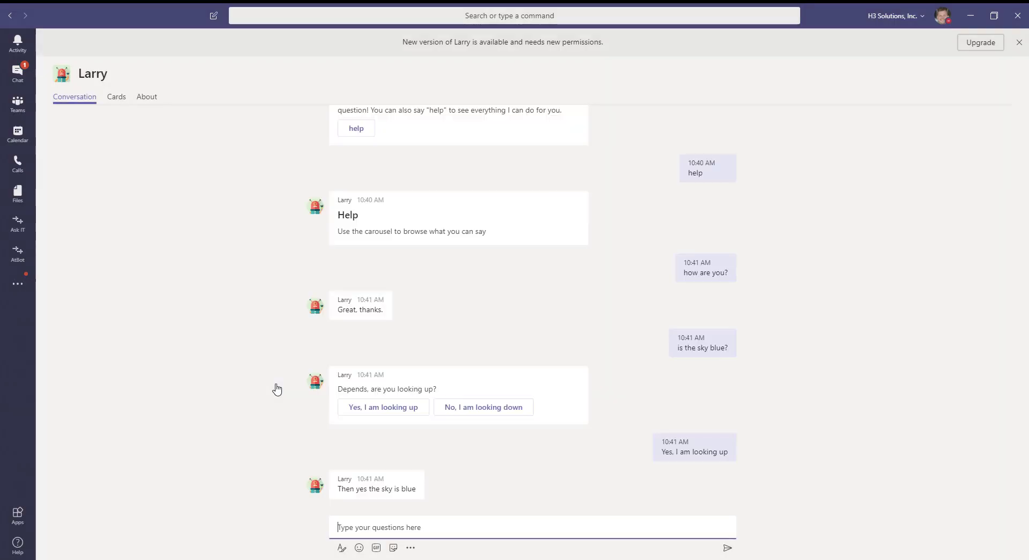
pyautogui.click(981, 44)
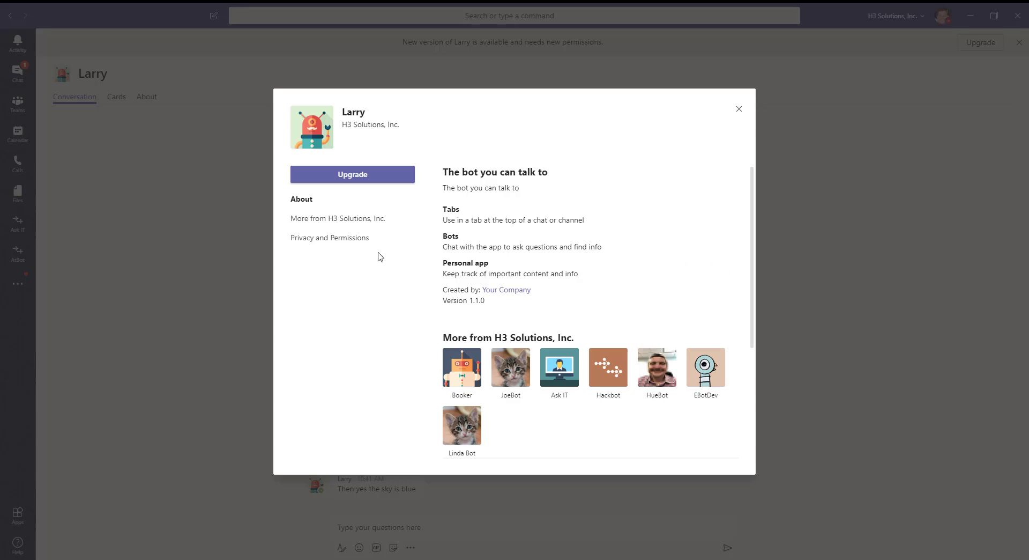
pyautogui.click(370, 175)
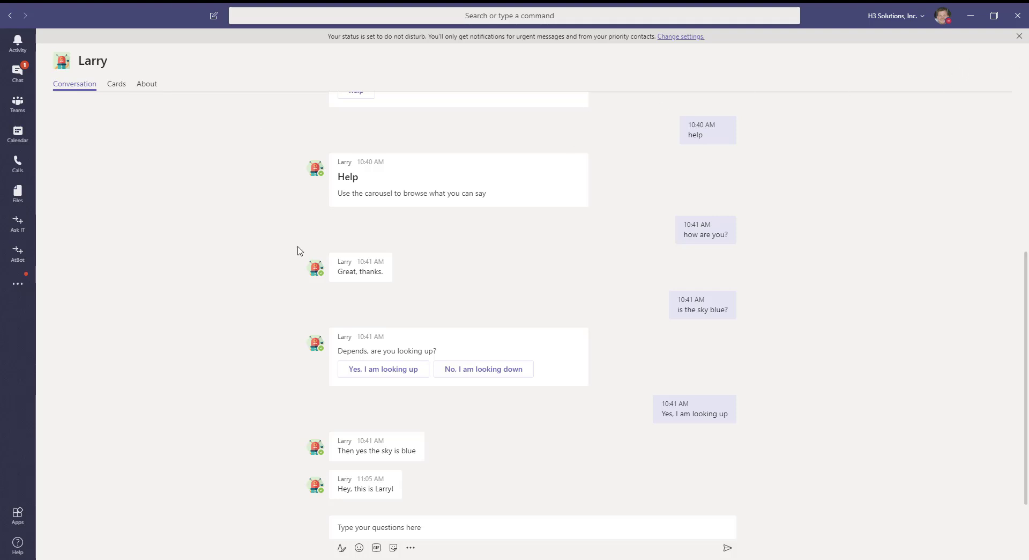
pyautogui.click(18, 73)
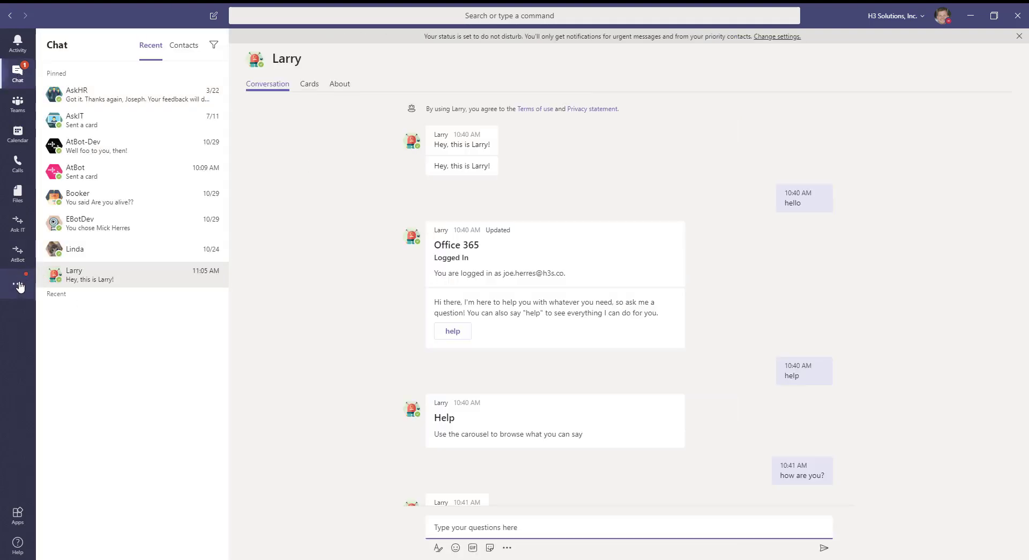
pyautogui.click(18, 285)
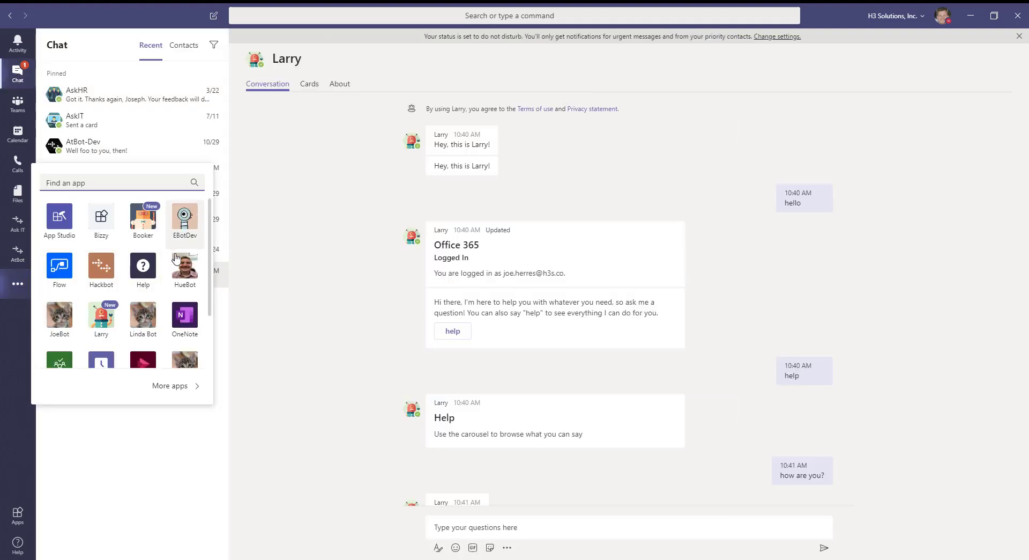
pyautogui.click(104, 323)
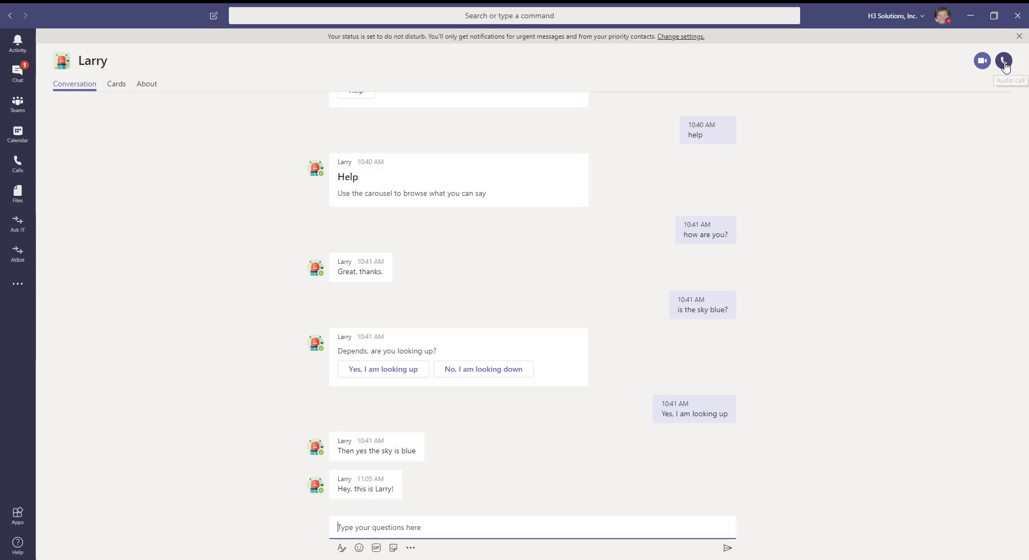
# Audio-call Larry and, once connected, go back to Chat while the call runs
pyautogui.click(1004, 61)
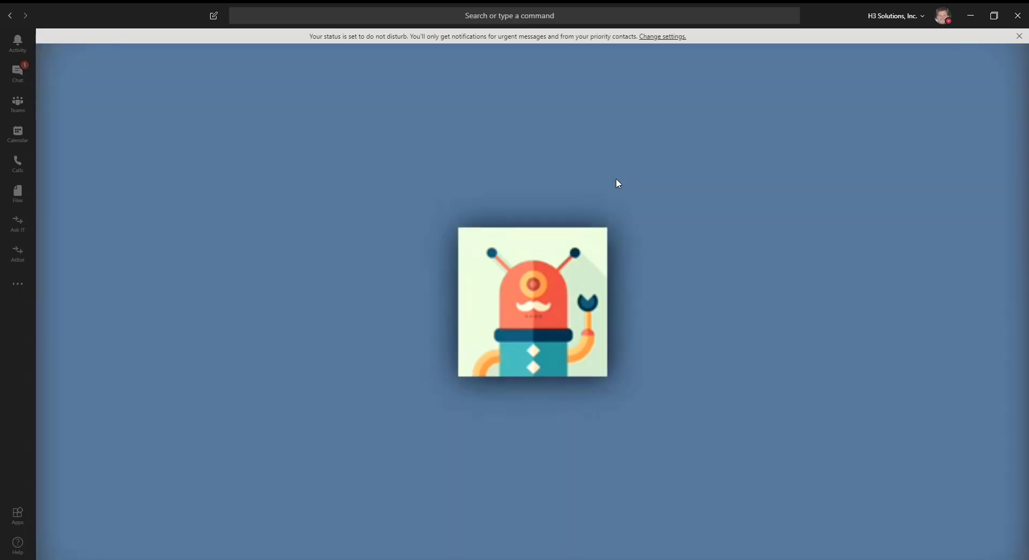
pyautogui.moveTo(491, 153)
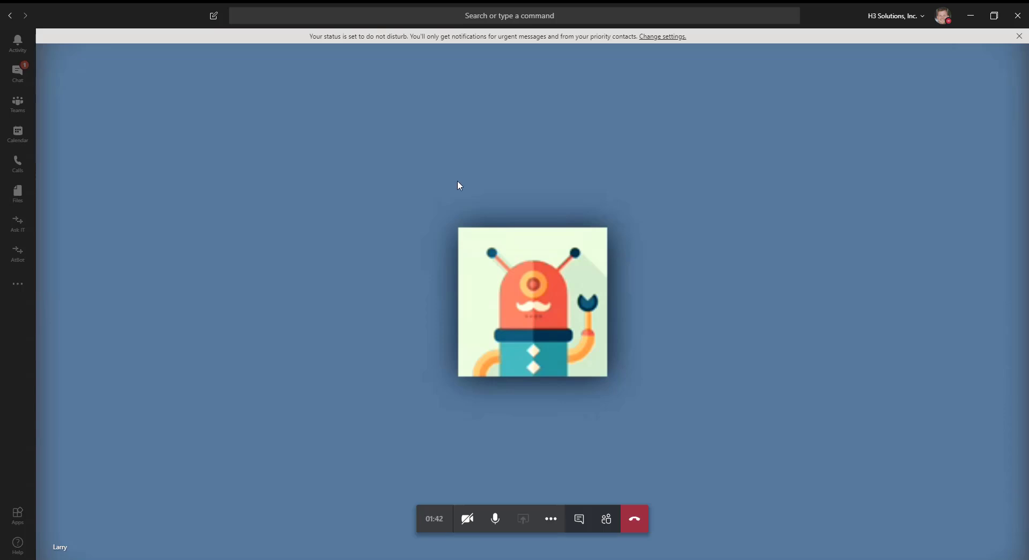
pyautogui.click(26, 76)
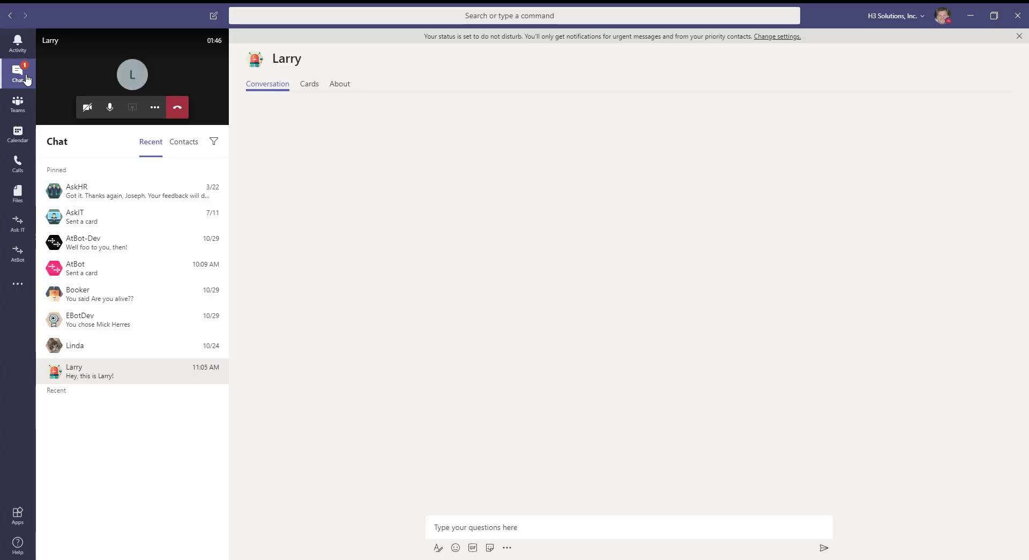
# Hang up the call and open Larry's page under Apps > Built for H3 Solutions
pyautogui.click(177, 107)
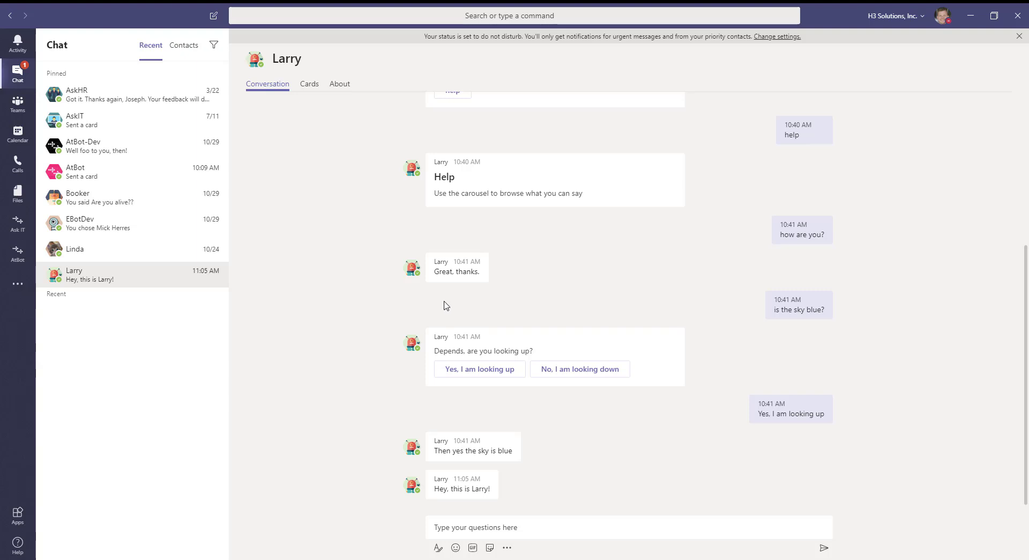
pyautogui.click(23, 516)
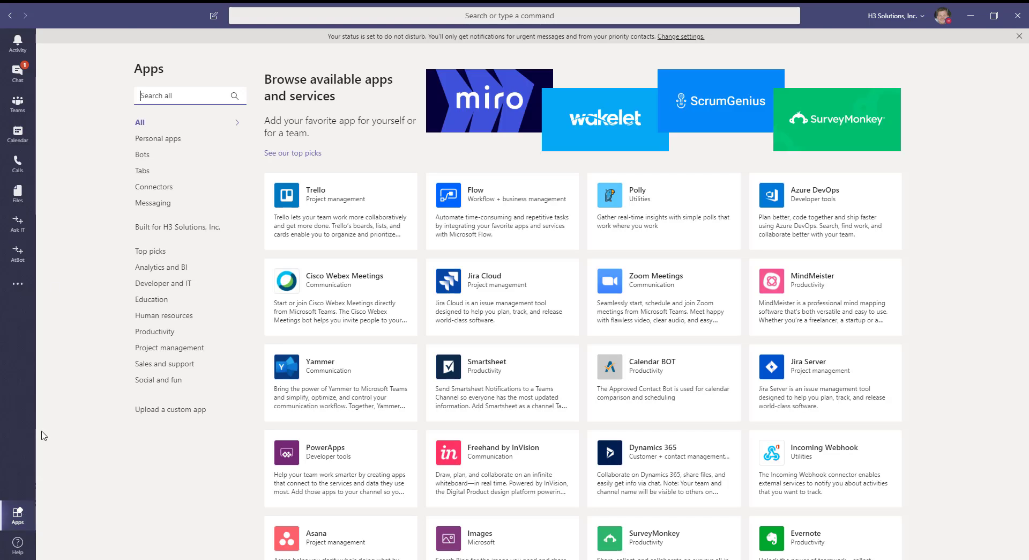
pyautogui.click(184, 226)
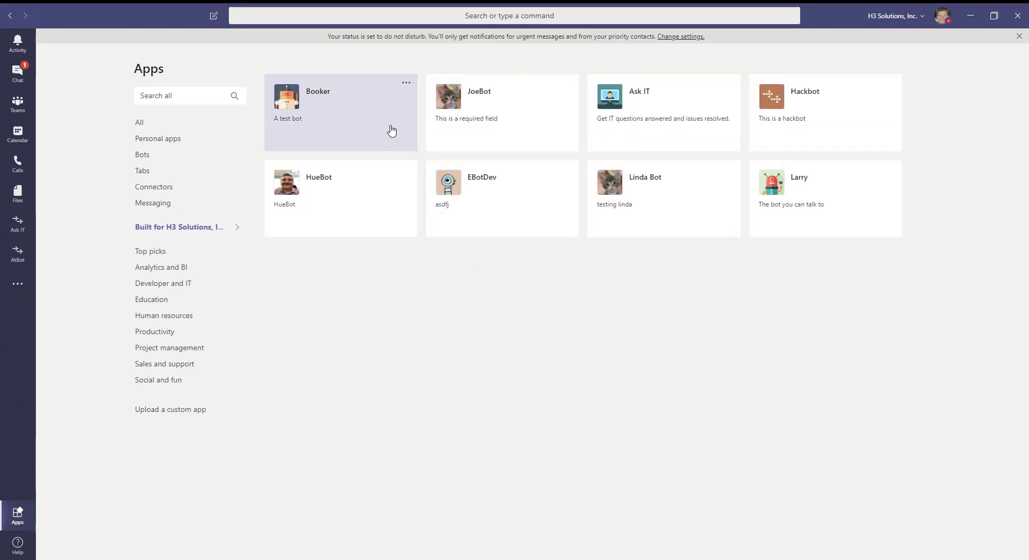
pyautogui.click(832, 191)
# Add Larry to the AtBot Development team's General channel and set it up
pyautogui.click(408, 175)
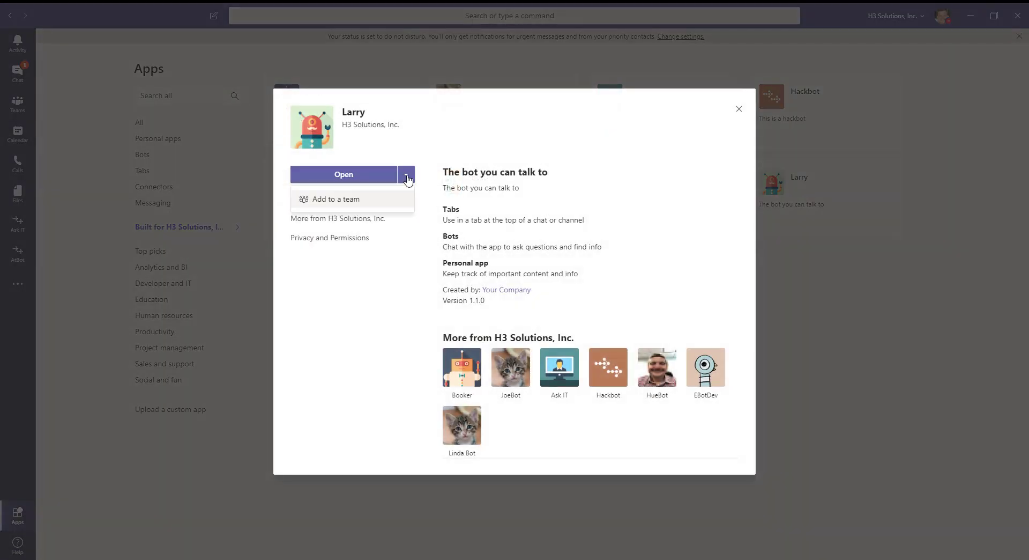
pyautogui.click(351, 200)
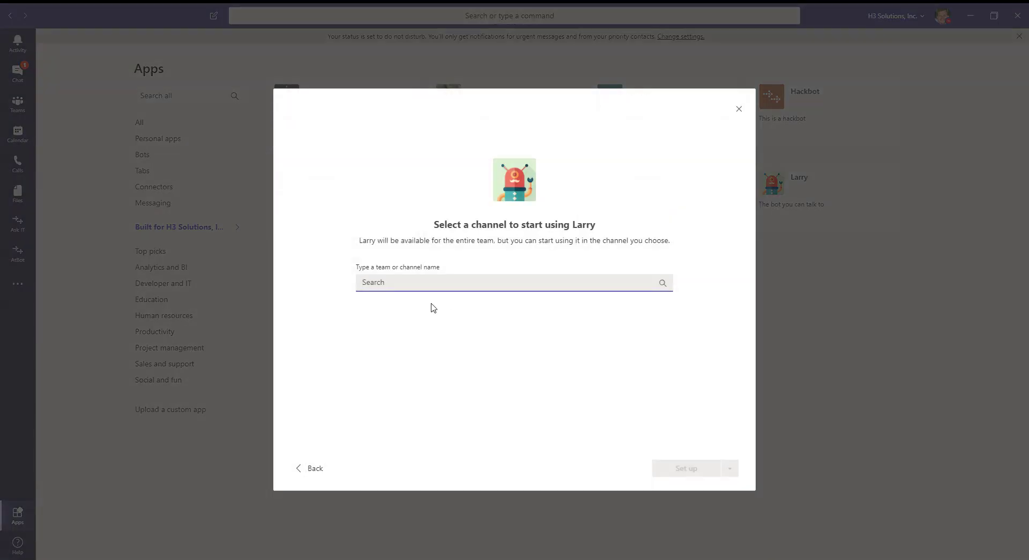
pyautogui.write('atbot')
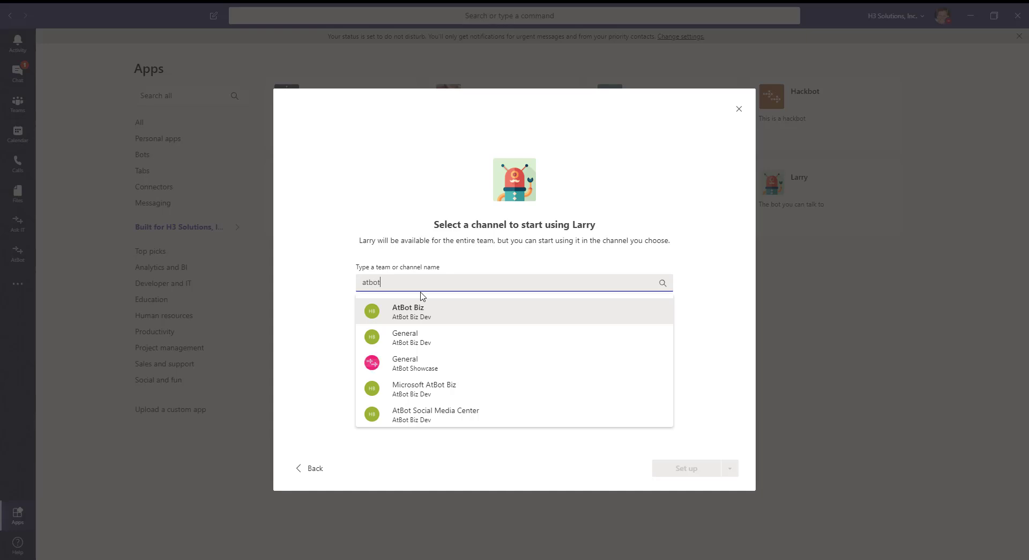
pyautogui.write(' dev')
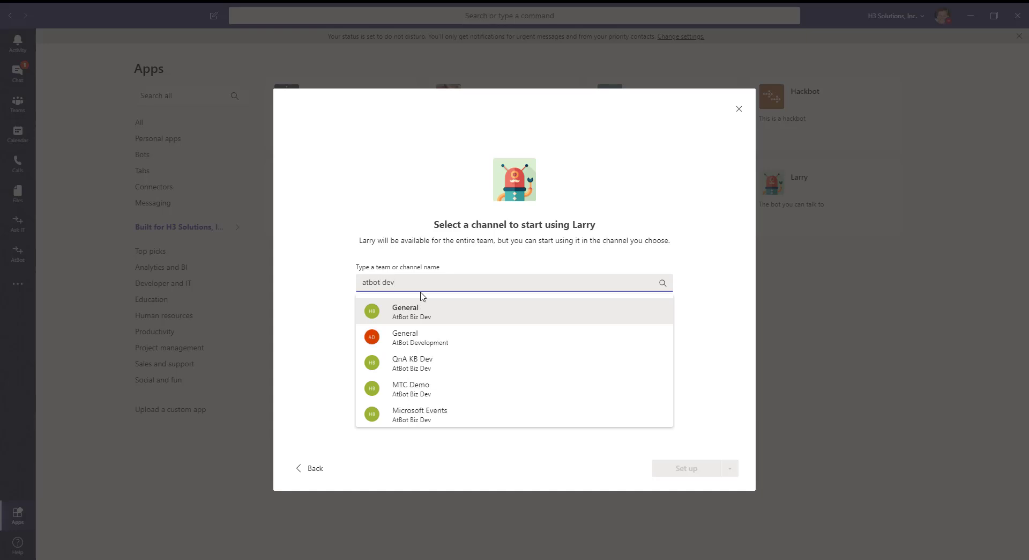
pyautogui.click(410, 337)
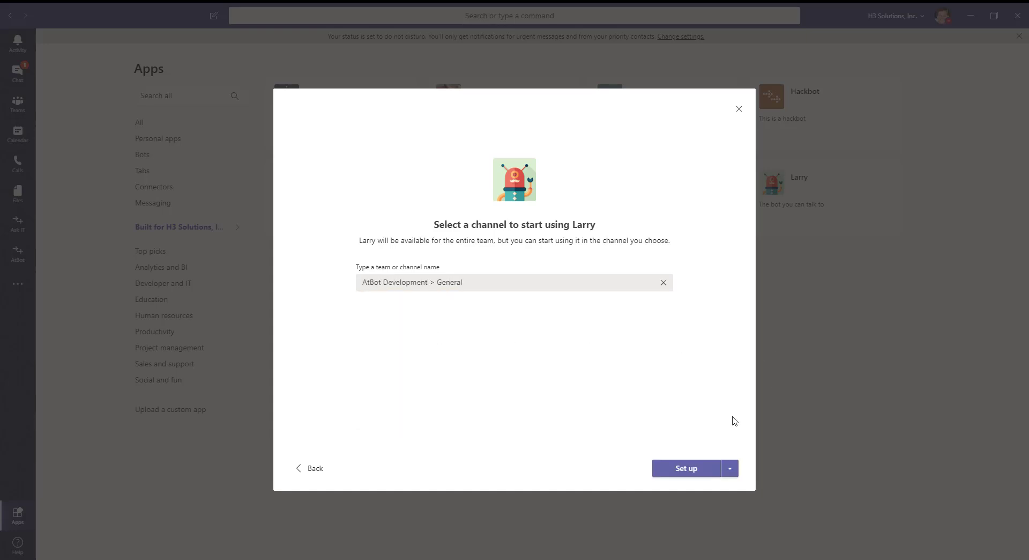
pyautogui.click(669, 473)
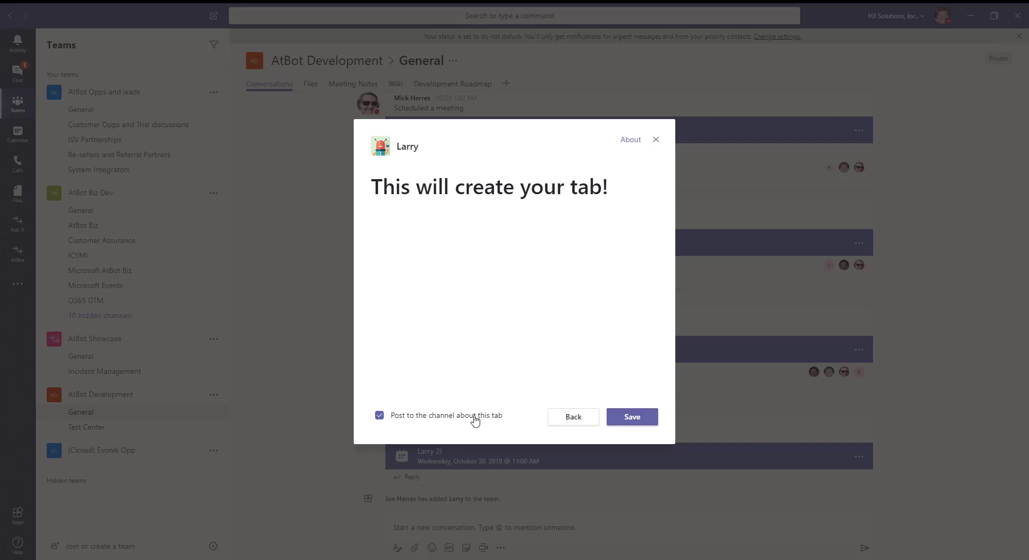
pyautogui.click(409, 418)
pyautogui.click(633, 418)
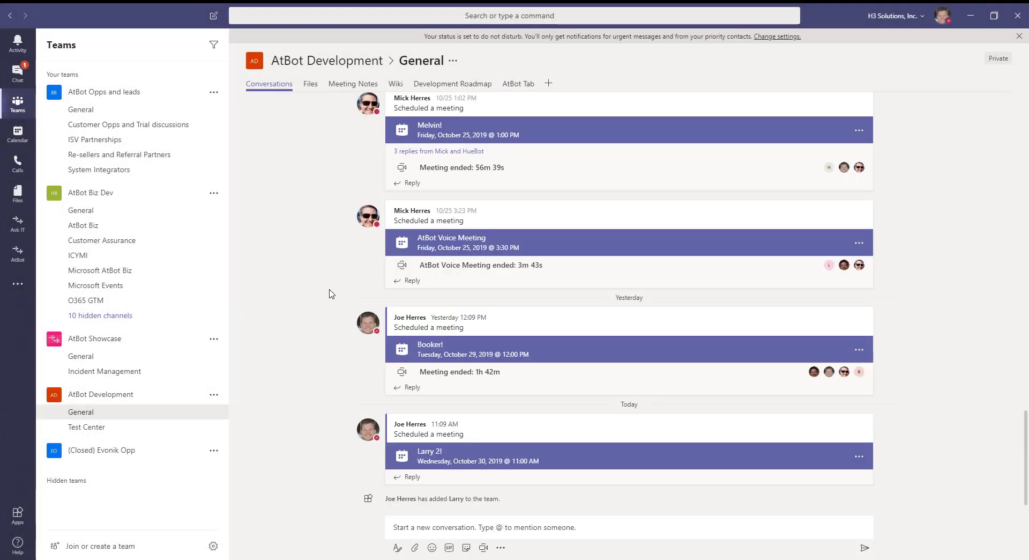
pyautogui.click(453, 526)
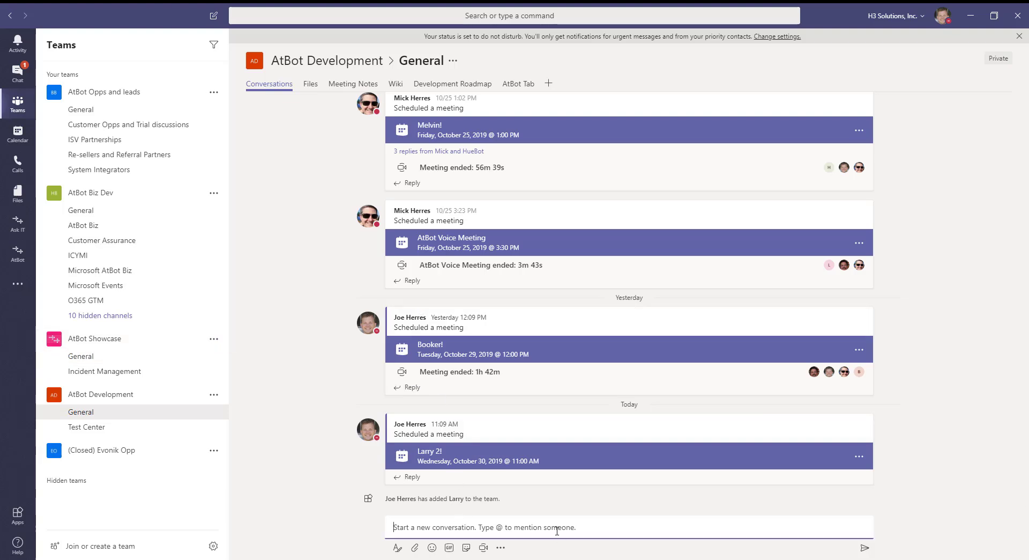
pyautogui.write('@')
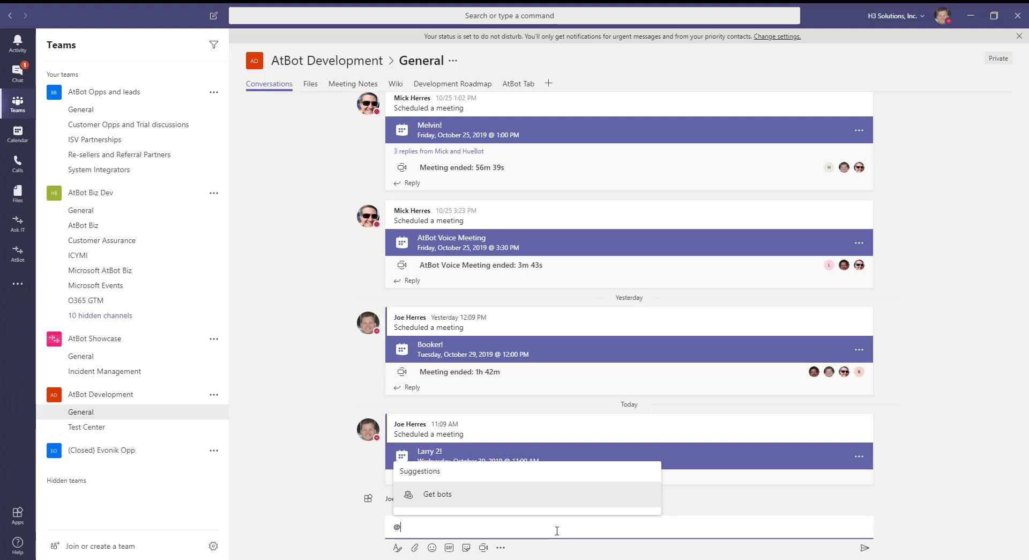
pyautogui.write('La')
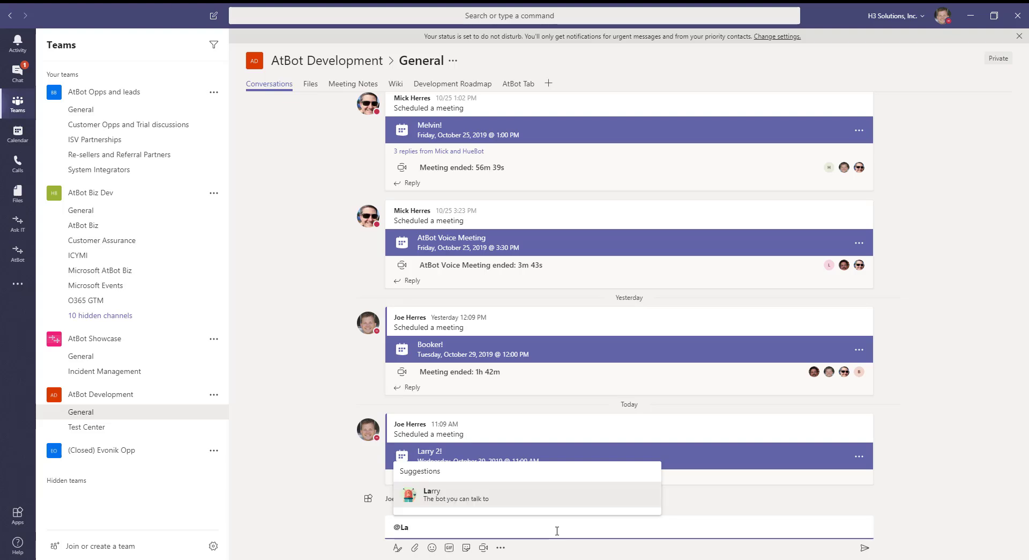
pyautogui.press('Return')
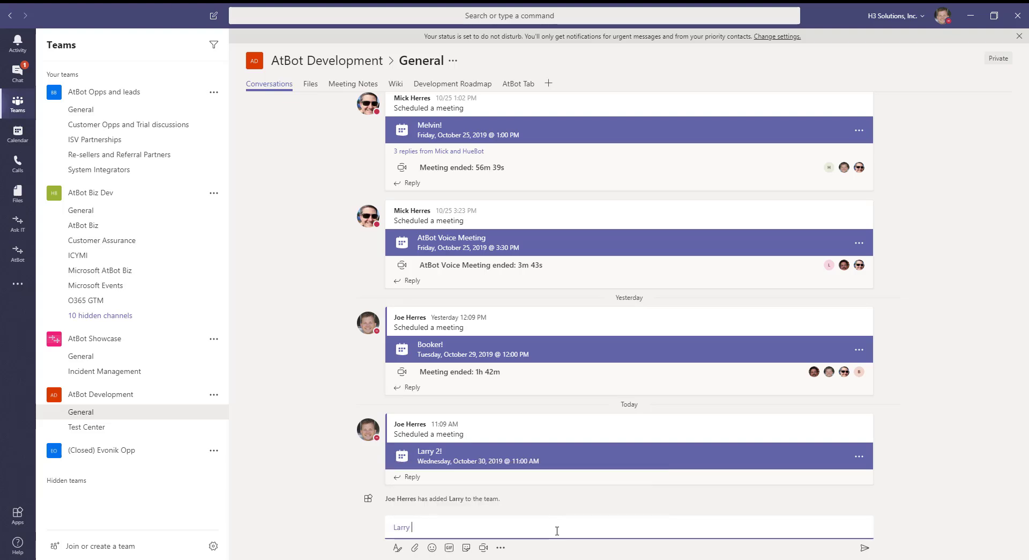
pyautogui.write('hello')
pyautogui.press('Return')
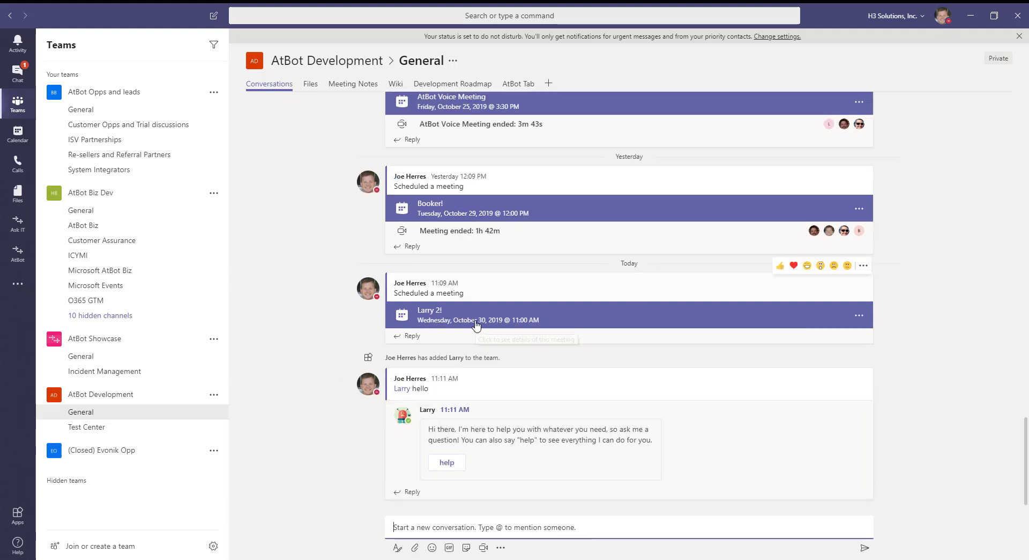
# Copy the 'Join Microsoft Teams Meeting' link from the Larry 2! card and join now
pyautogui.click(507, 325)
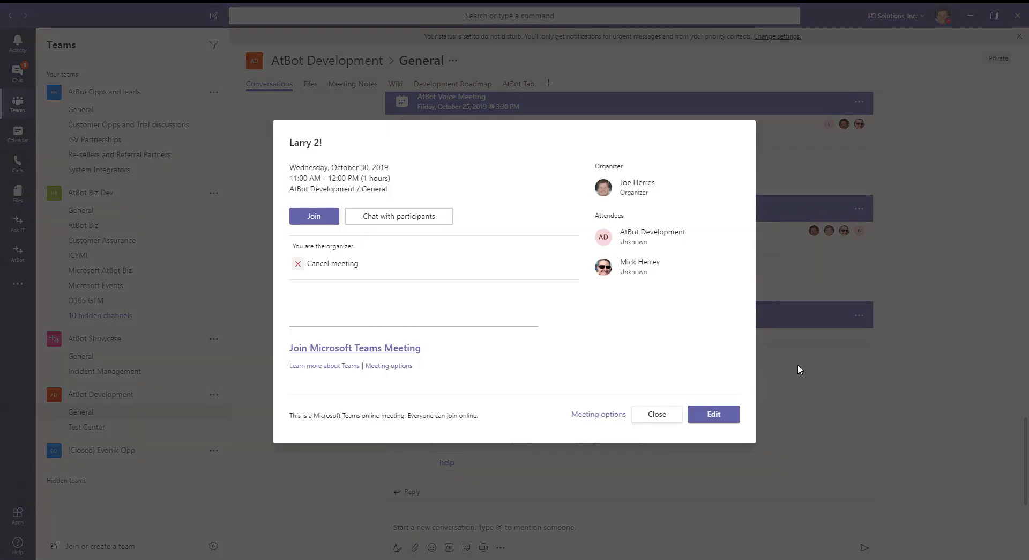
pyautogui.rightClick(353, 348)
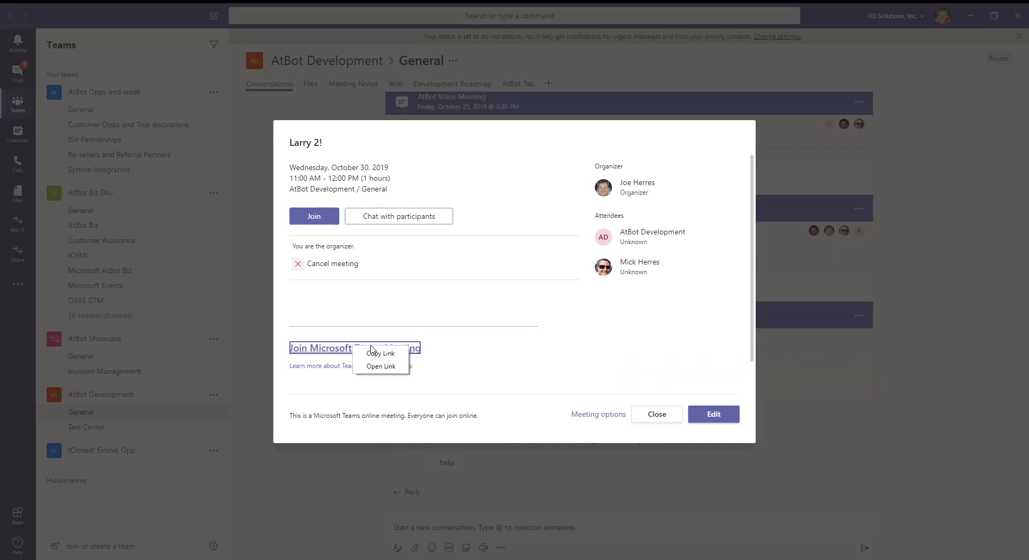
pyautogui.click(380, 353)
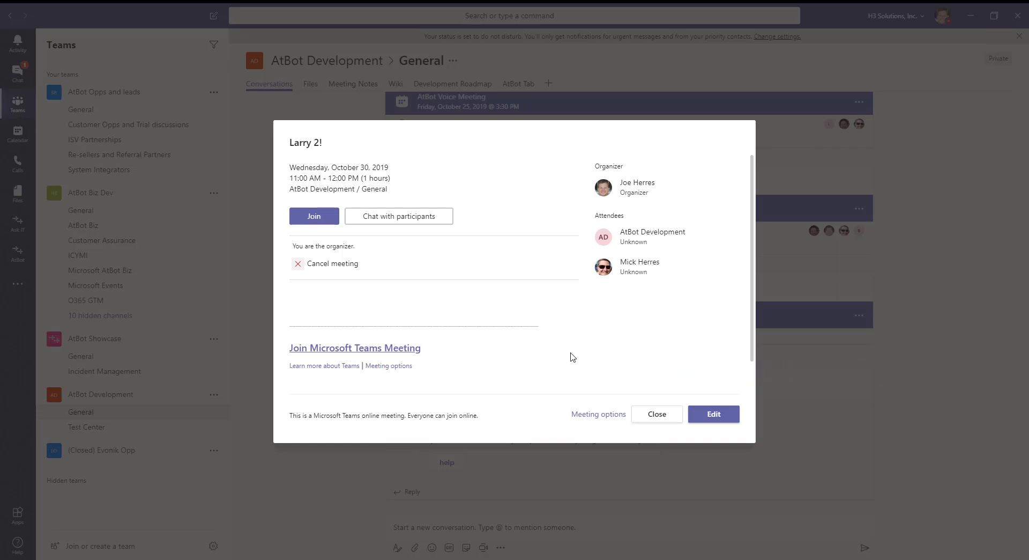
pyautogui.click(313, 220)
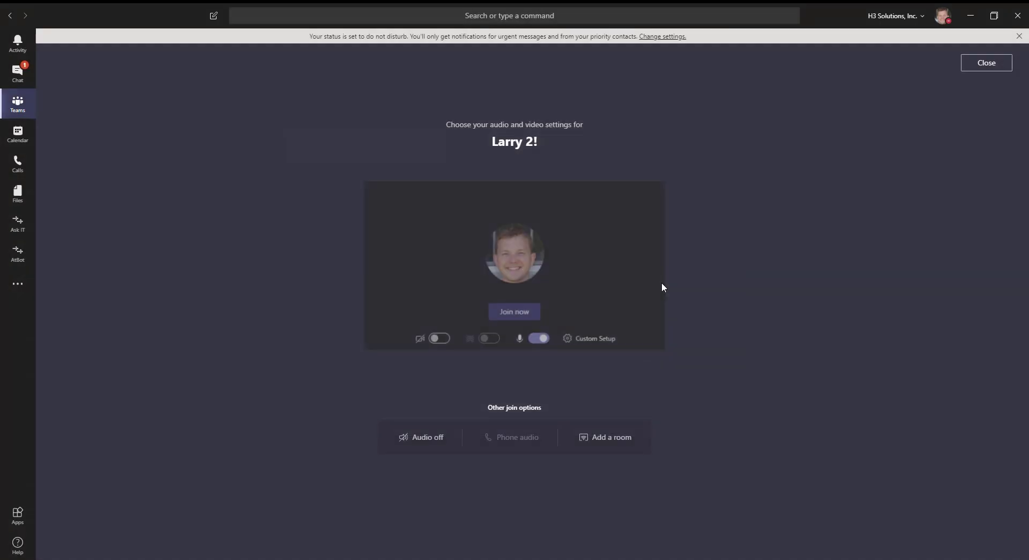
pyautogui.click(507, 316)
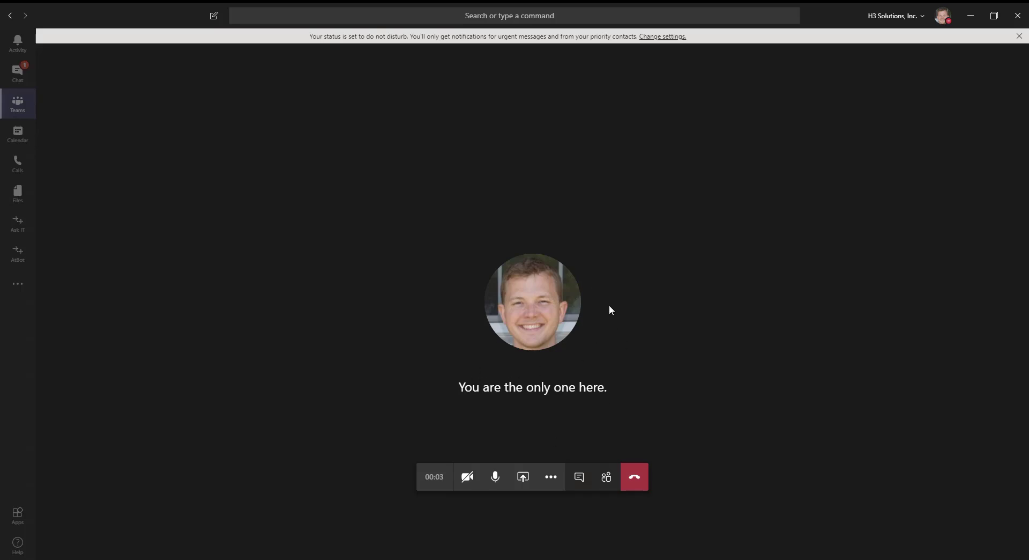
# Send Larry 'Join' with the pasted meeting link, then return to the meeting view
pyautogui.click(19, 74)
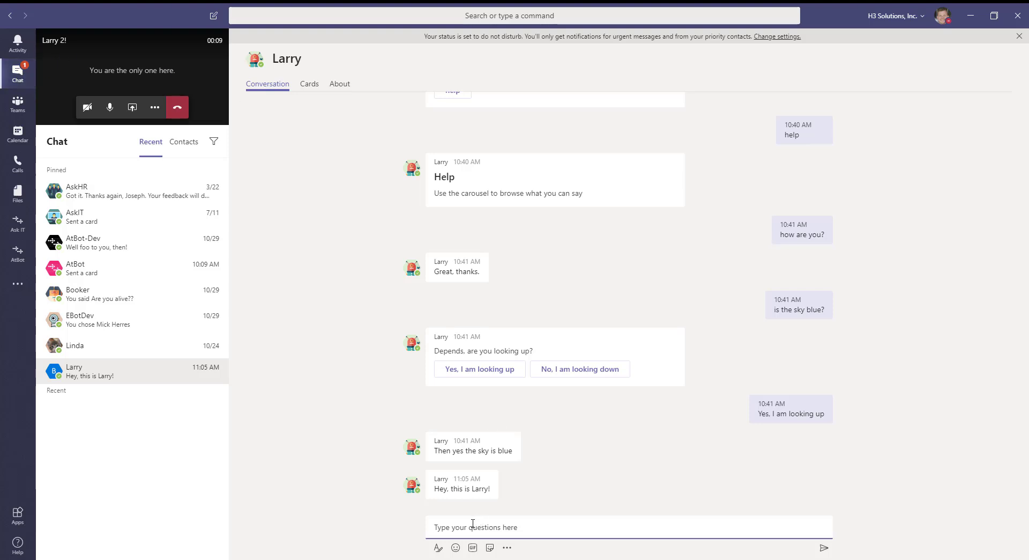
pyautogui.write('Join')
pyautogui.hotkey('ctrl', 'v')
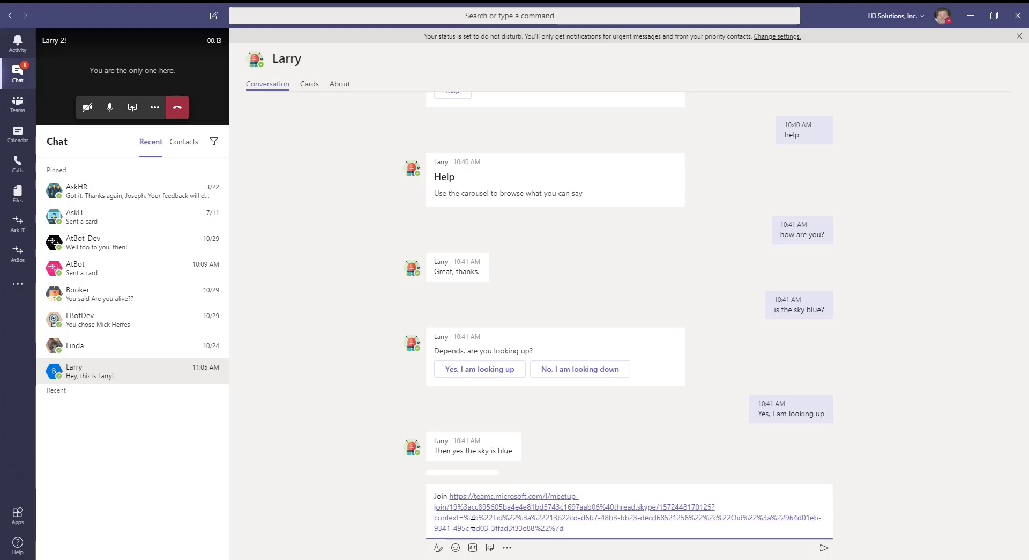
pyautogui.press('Return')
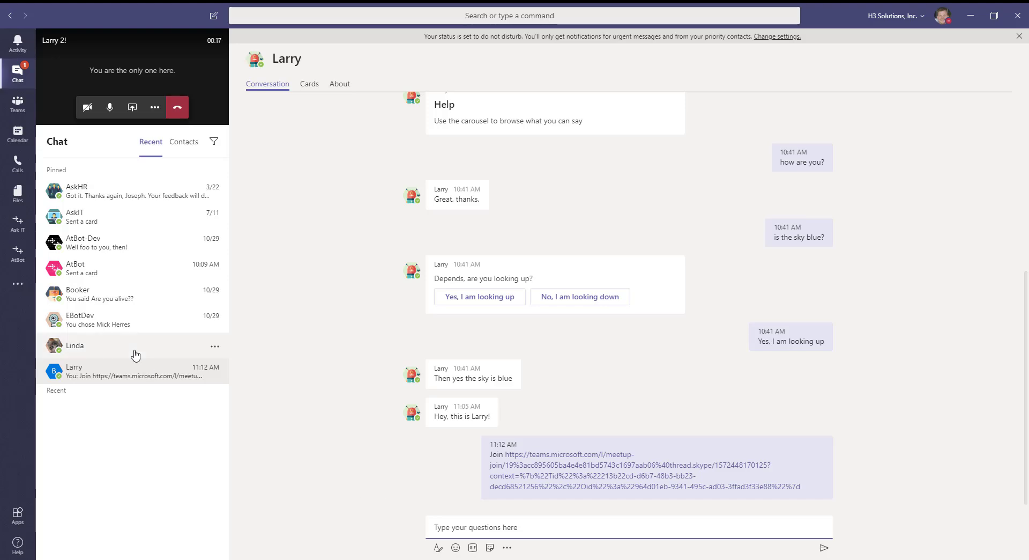
pyautogui.click(168, 60)
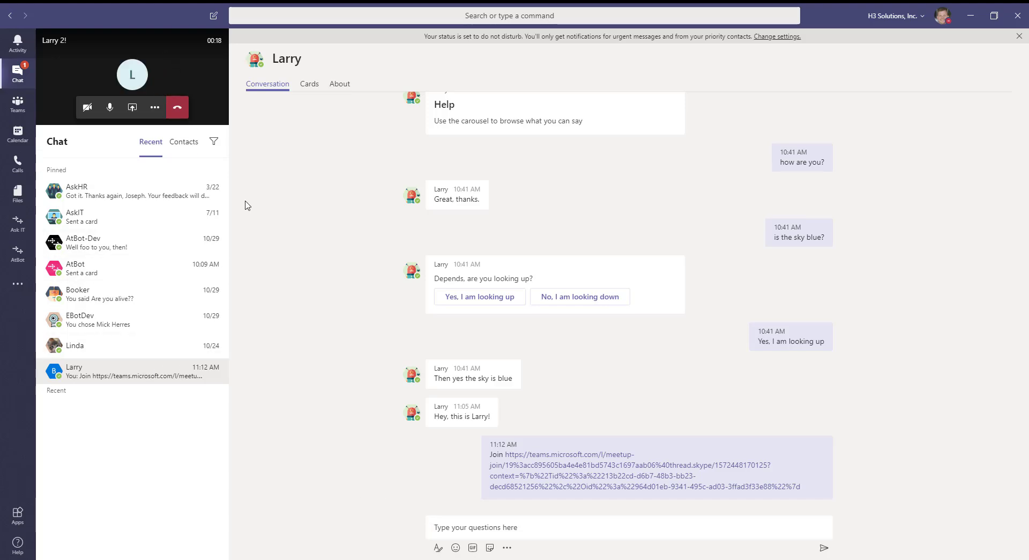